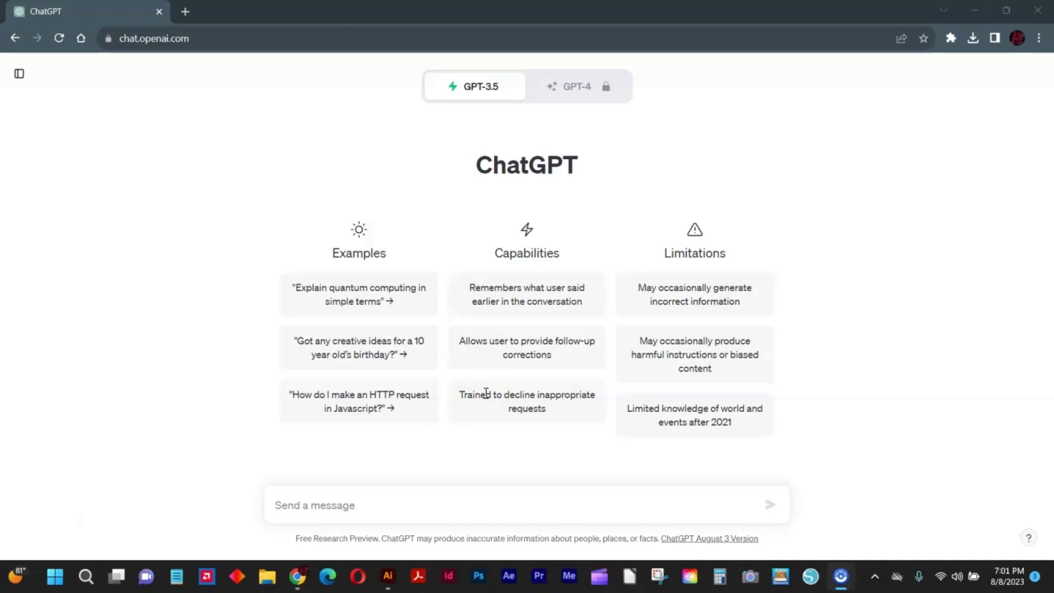
Step: Ask ChatGPT to "Create me 10 names for a clothing line using Zoeolr"
left_click(371, 499)
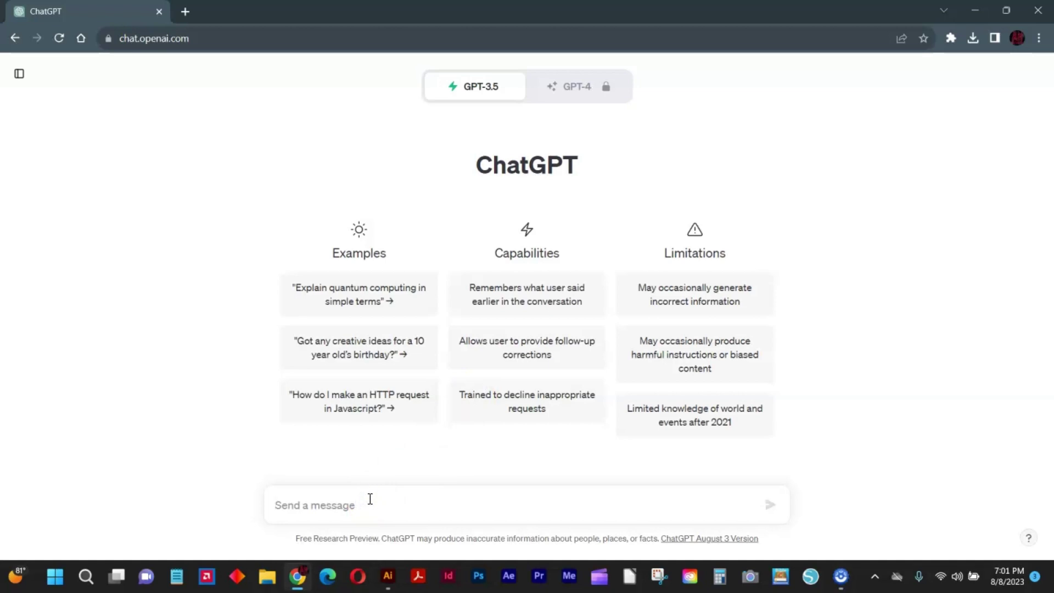
type("Zoeolr")
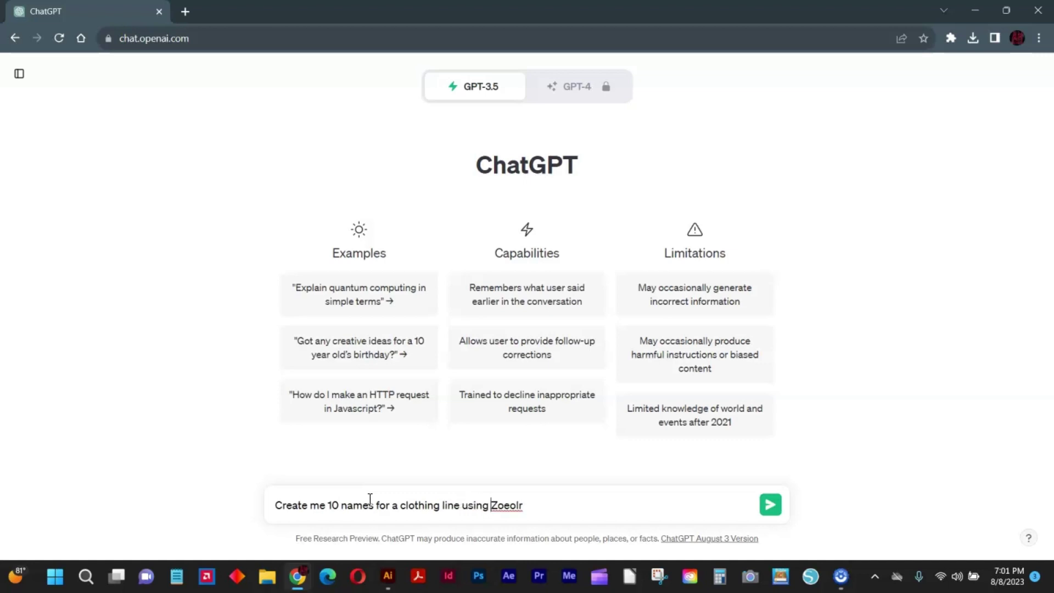
left_click(768, 505)
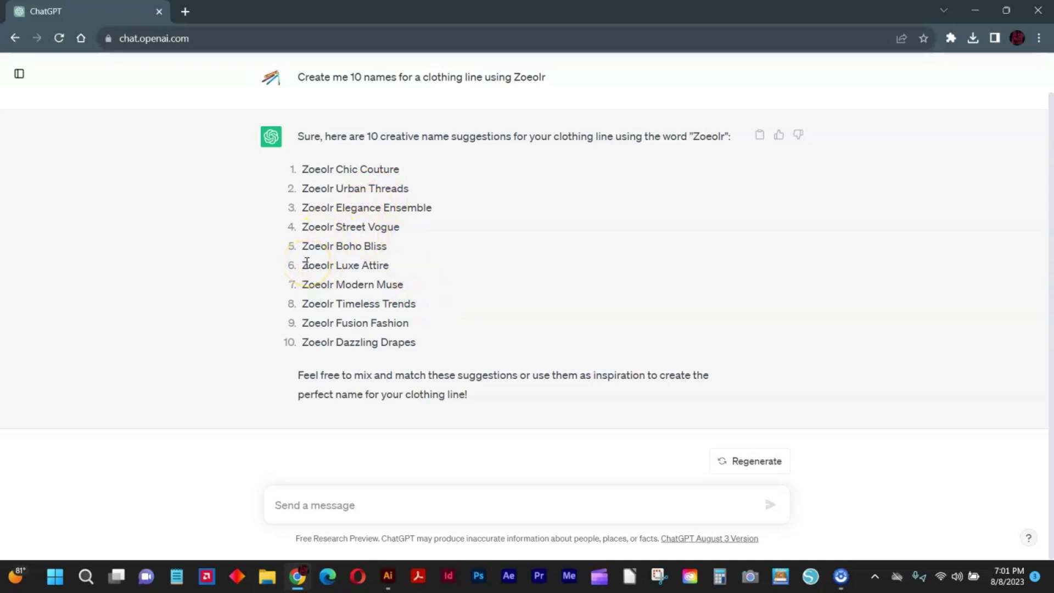
Step: Copy the suggested name "Zoeolr Luxe Attire" into the blank Illustrator document and enlarge it to about 73.5 pt on the upper artboard
left_click_drag(305, 263, 390, 266)
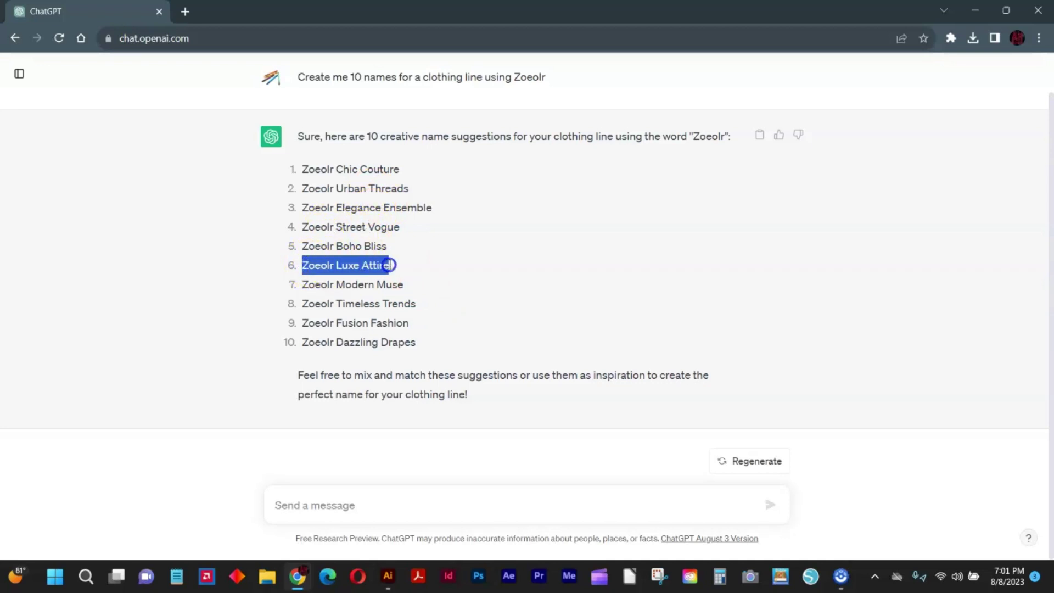
right_click(372, 268)
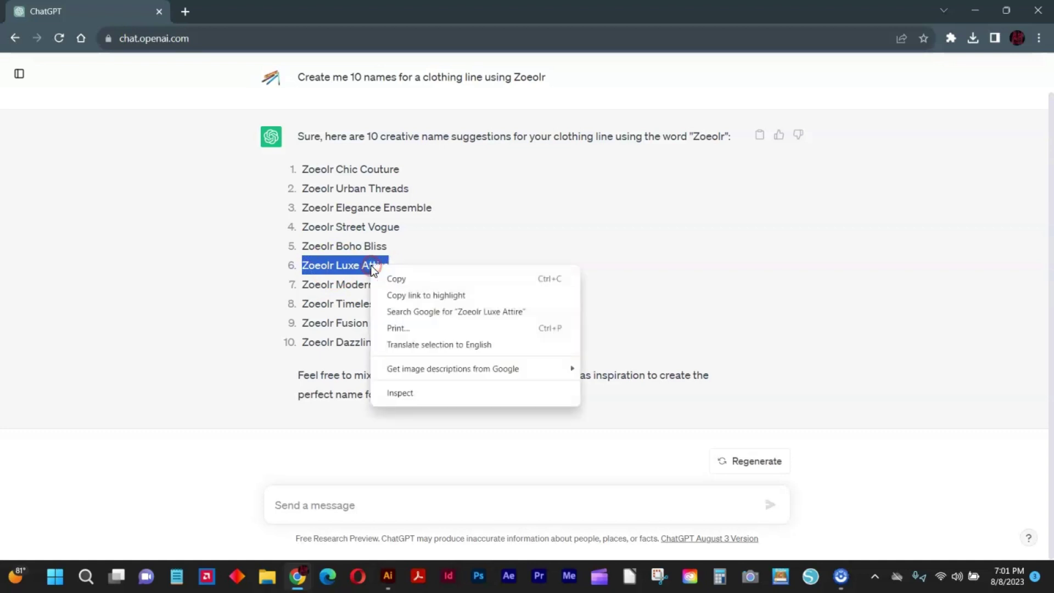
left_click(399, 277)
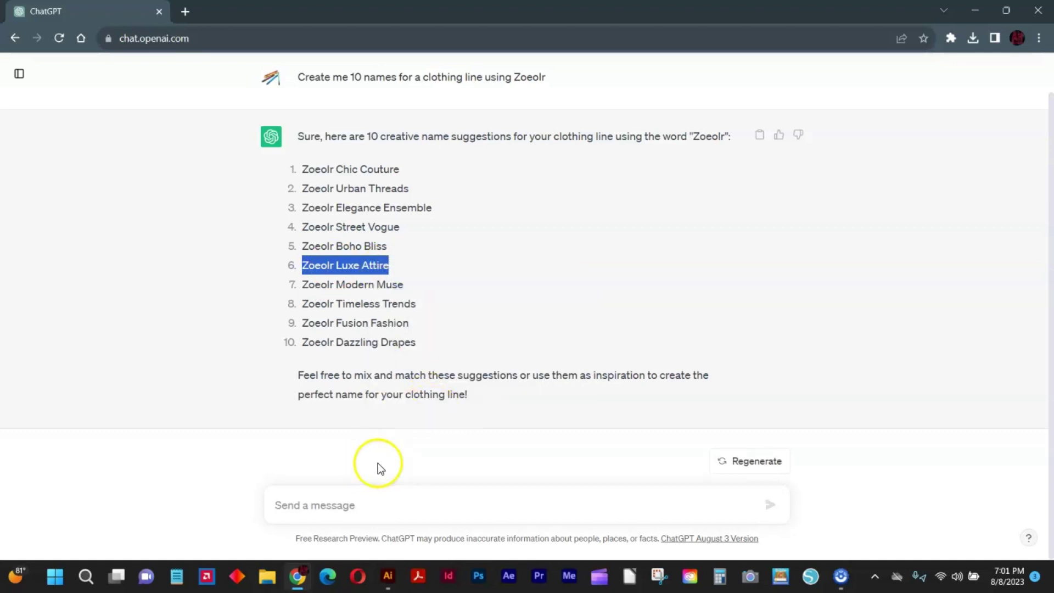
left_click(387, 576)
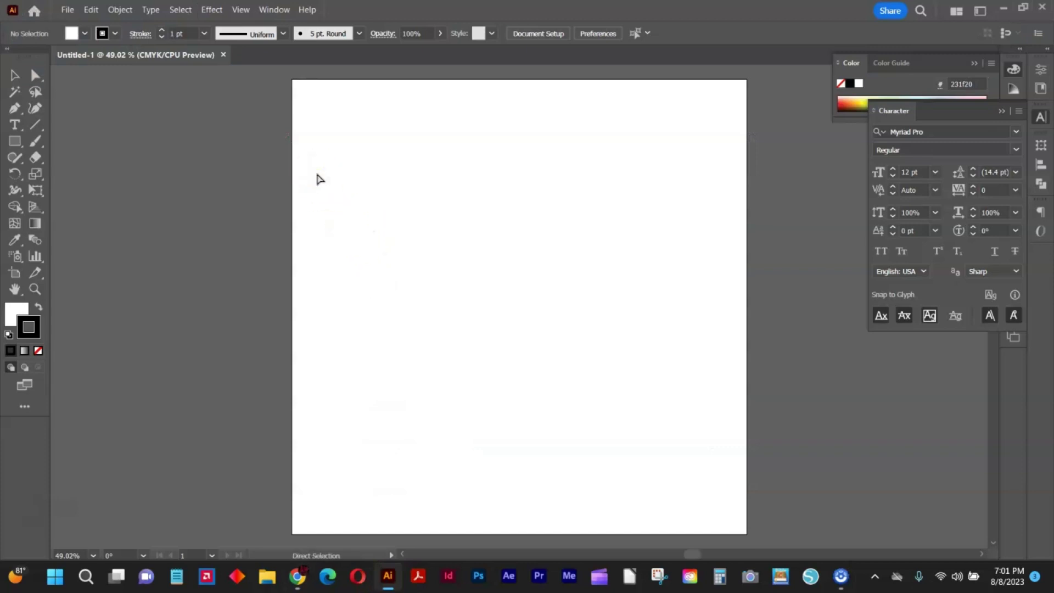
key("ctrl+v")
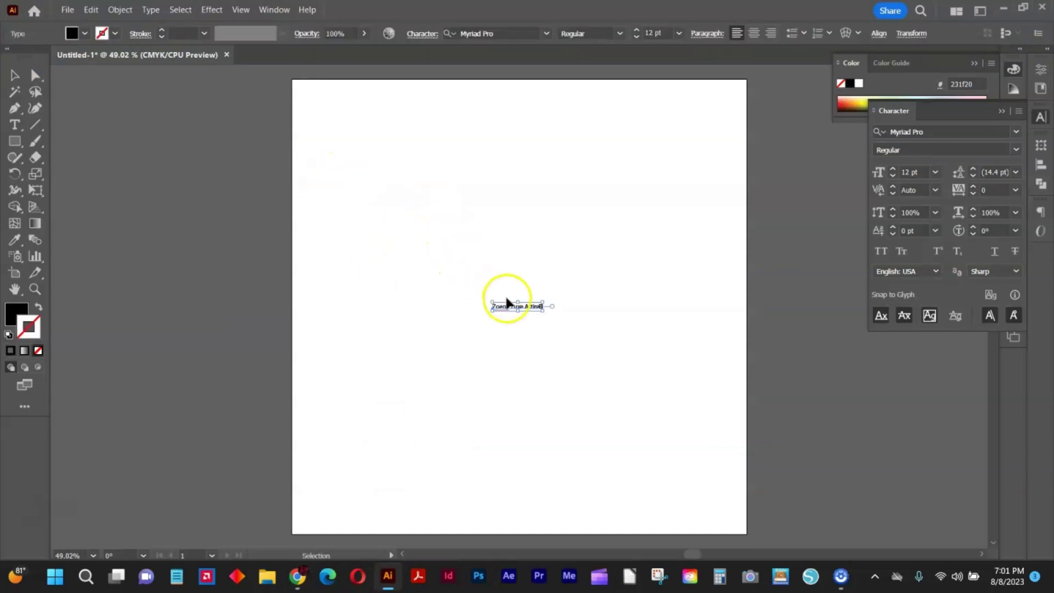
left_click_drag(491, 302, 362, 188)
left_click_drag(471, 282, 470, 193)
Step: Cut "Attire" with its trailing character out of the name and paste it as a separate text object below
double_click(461, 195)
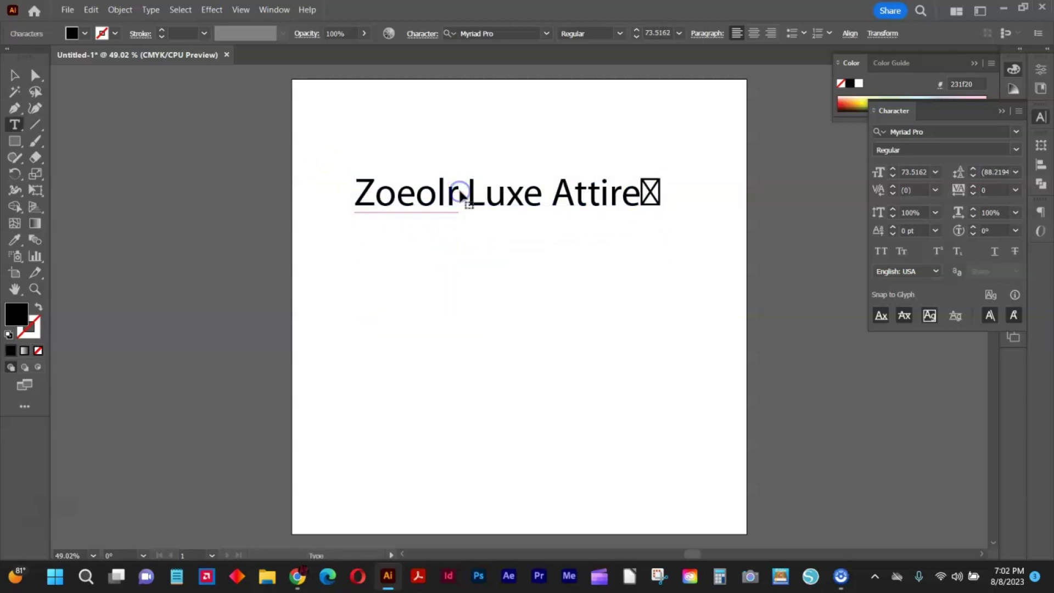
left_click_drag(542, 190, 670, 197)
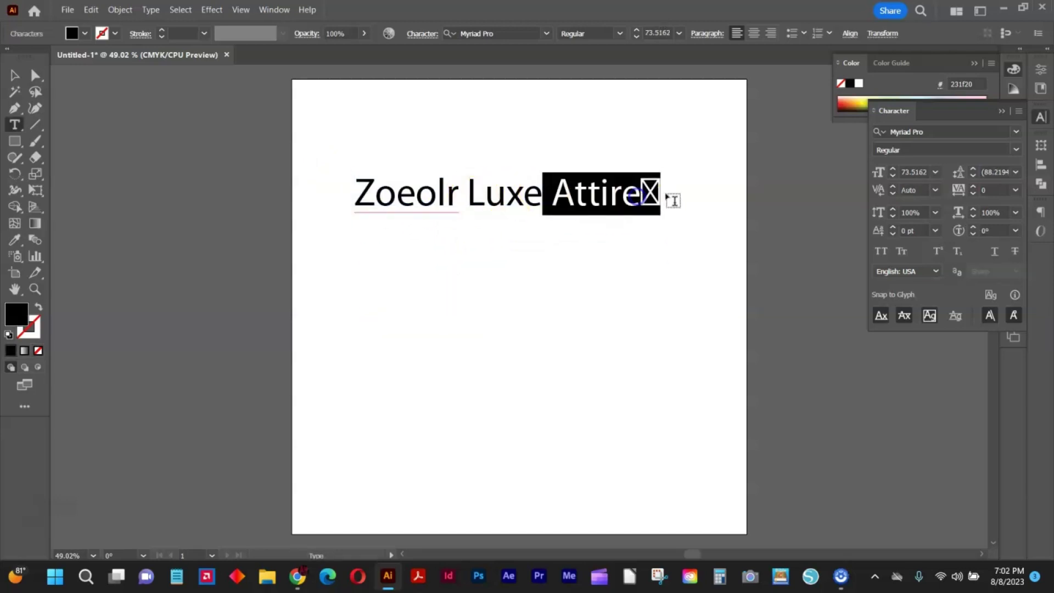
key("BackSpace")
left_click(435, 289)
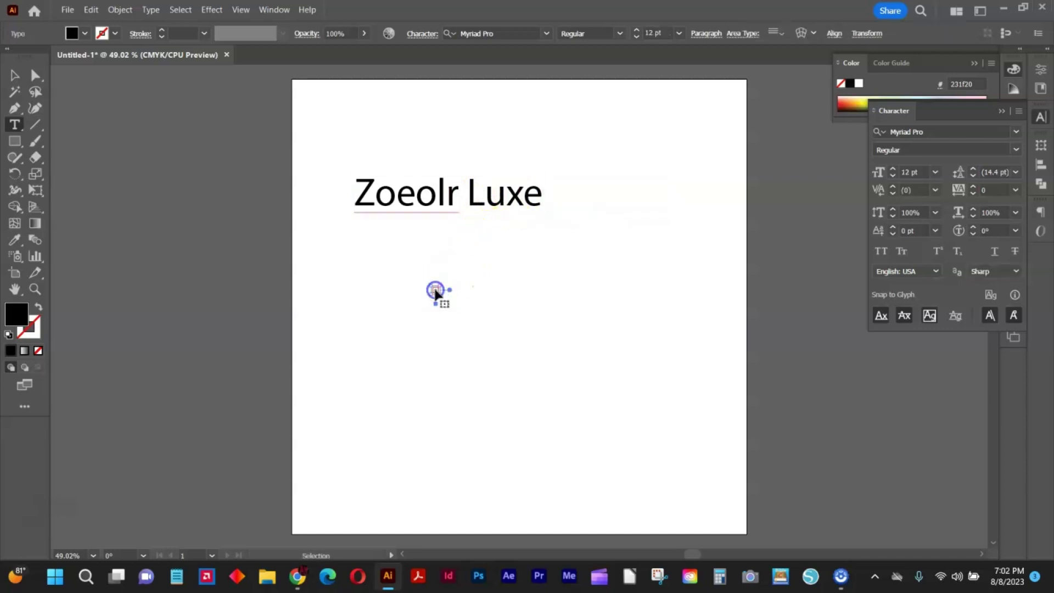
key("ctrl+v")
left_click(15, 77)
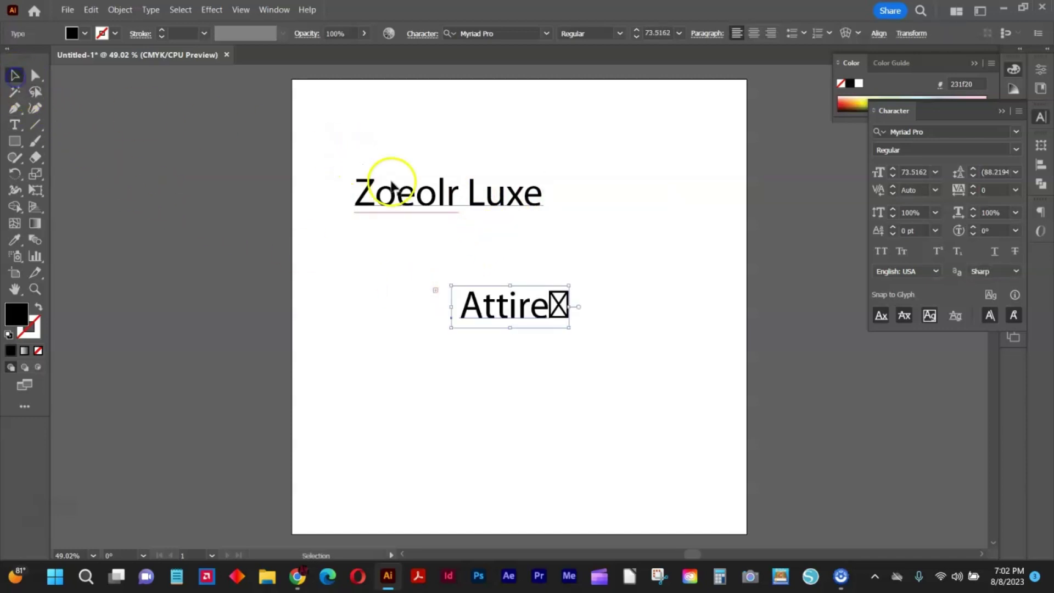
Step: Shift the "Zoeolr Luxe" text closer to "Attire" and enlarge it to about 138 pt
double_click(434, 203)
left_click(15, 76)
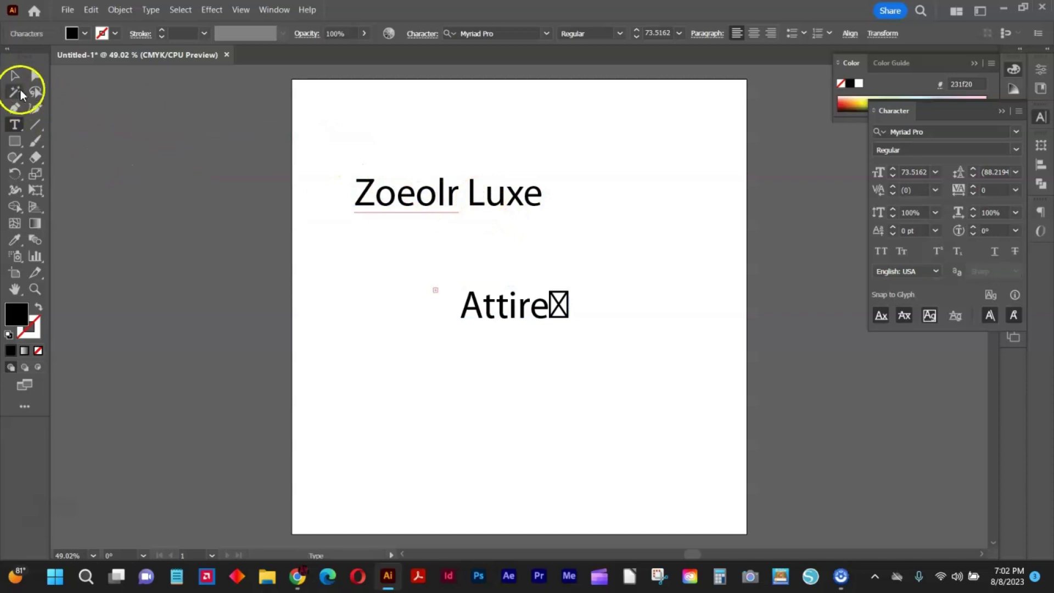
left_click_drag(464, 207, 501, 224)
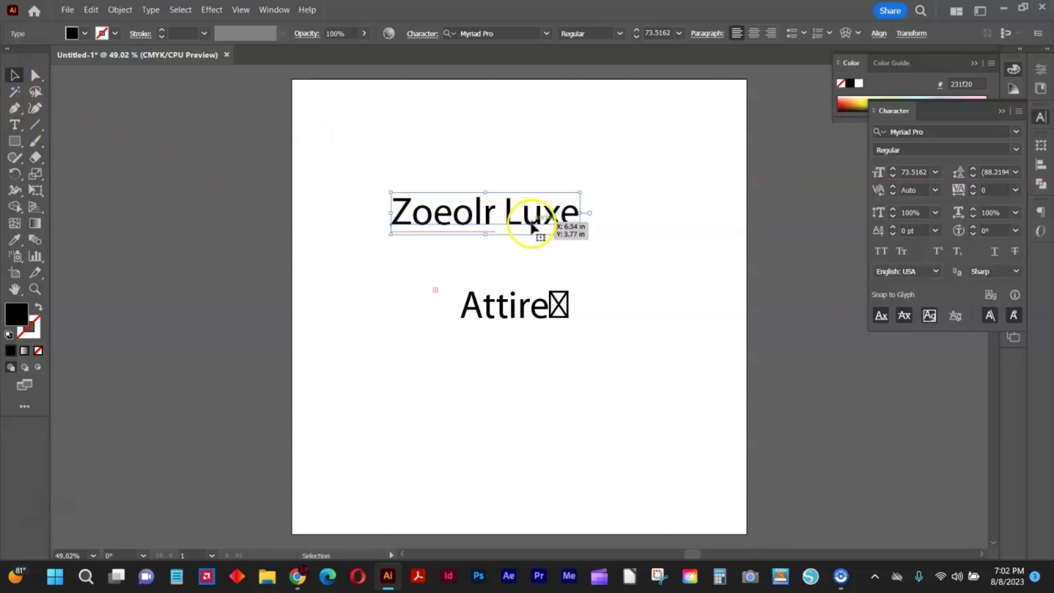
left_click_drag(583, 235, 662, 305)
Step: Set the "Zoeolr Luxe" text in the Hyperwave Two font and enlarge it to about 218 pt, nearly spanning the artboard
left_click(1016, 131)
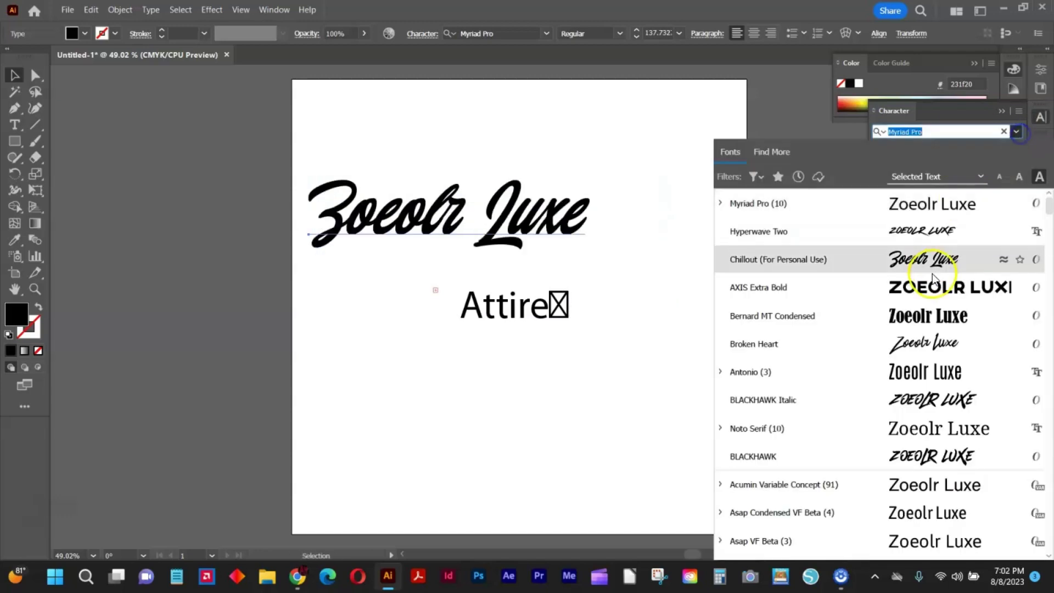
left_click(935, 231)
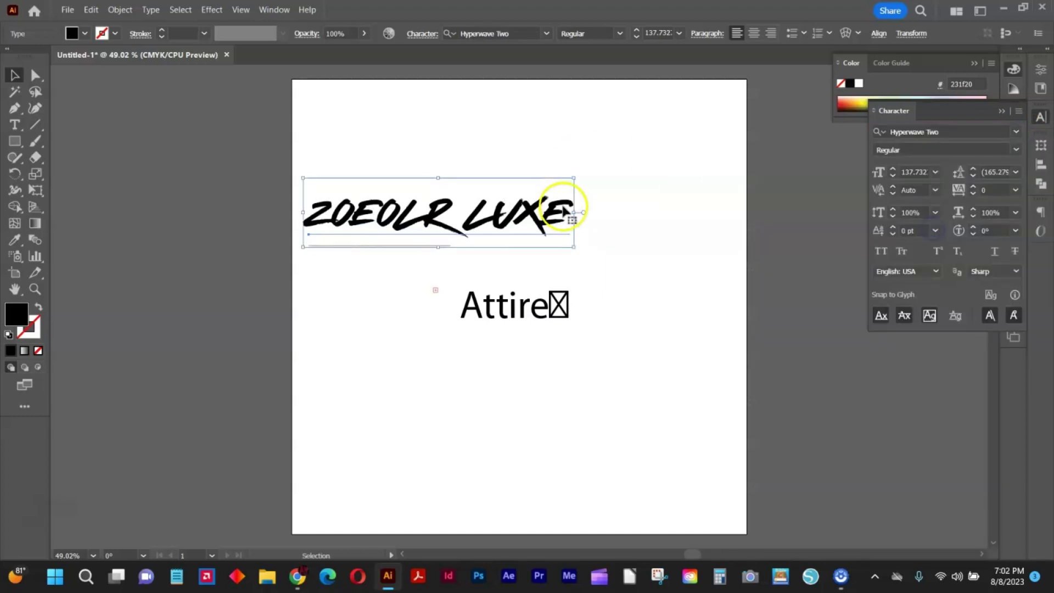
left_click_drag(575, 246, 735, 370)
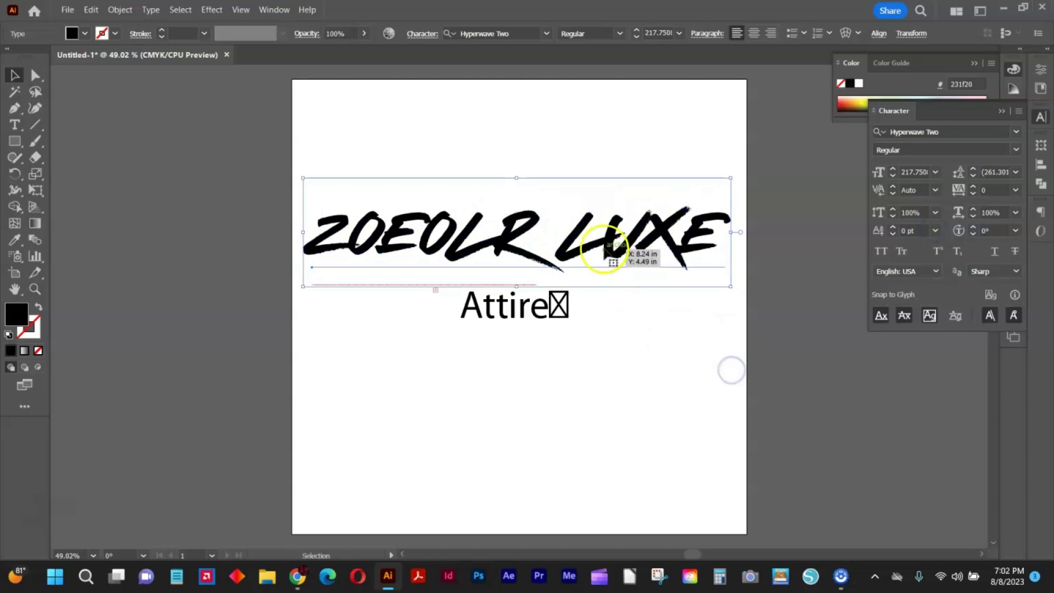
Step: Convert the "Zoeolr Luxe" text to outlines and ungroup it into separate letters
right_click(486, 235)
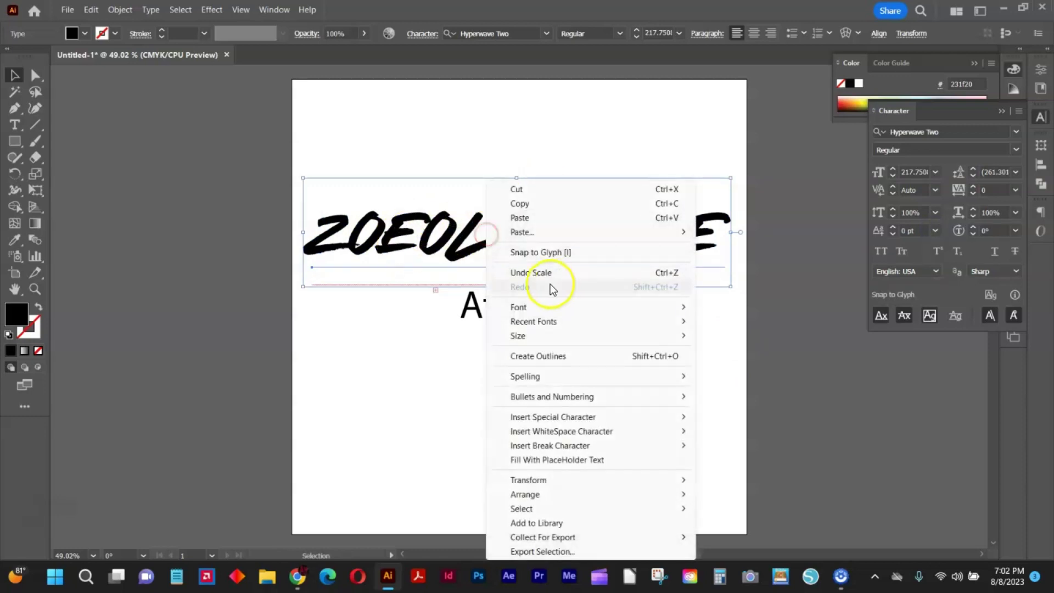
left_click(565, 355)
right_click(546, 246)
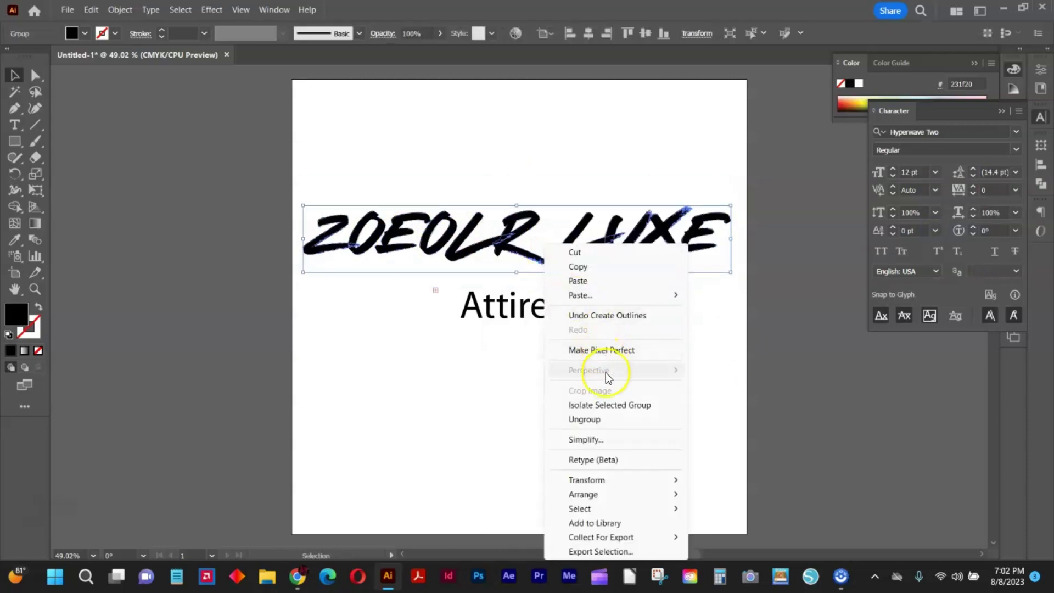
left_click(603, 417)
left_click(470, 192)
Step: Enlarge the letter Z of "Zoeolr" into a bigger initial
left_click(338, 221)
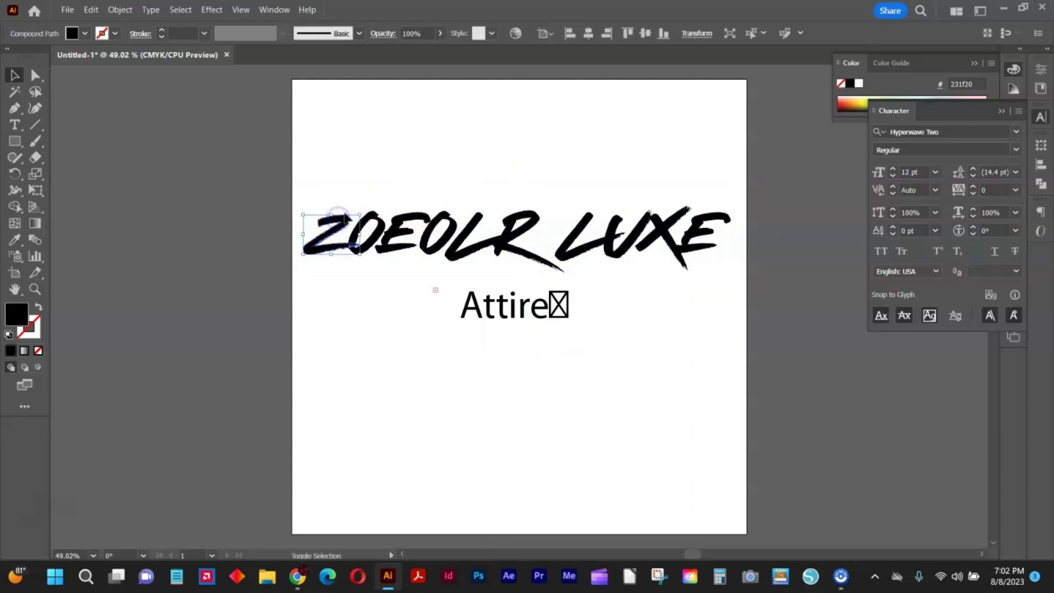
mouse_move(361, 213)
left_mouse_down()
mouse_move(382, 181)
mouse_move(377, 209)
left_mouse_up()
left_click(391, 173)
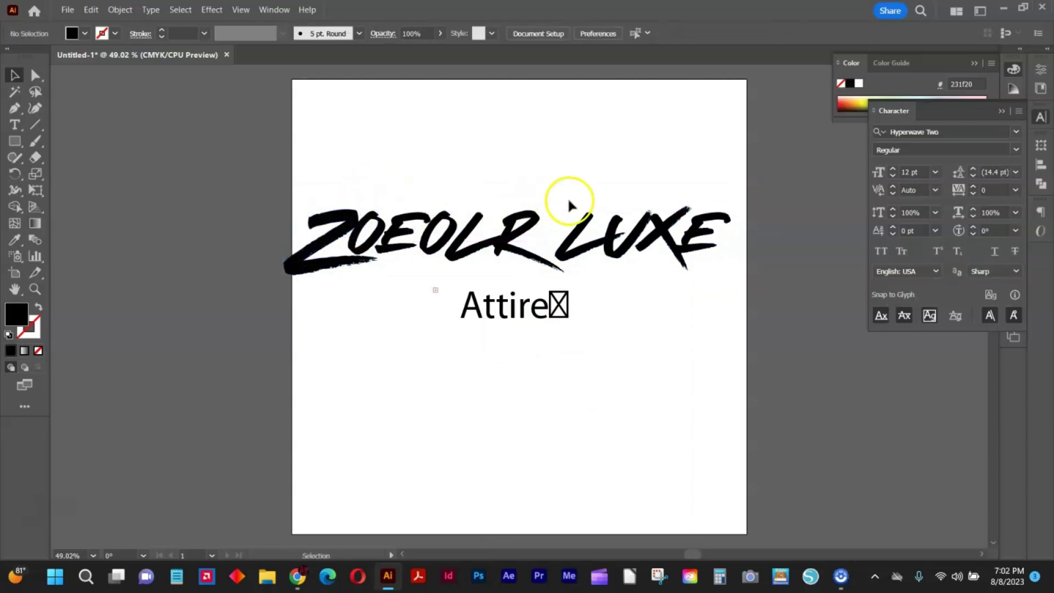
Step: Shift the letters of "Luxe" to the right and enlarge the L into a bigger initial
left_click(682, 234)
left_click_drag(666, 231, 702, 231)
left_click(595, 207)
left_click(583, 208)
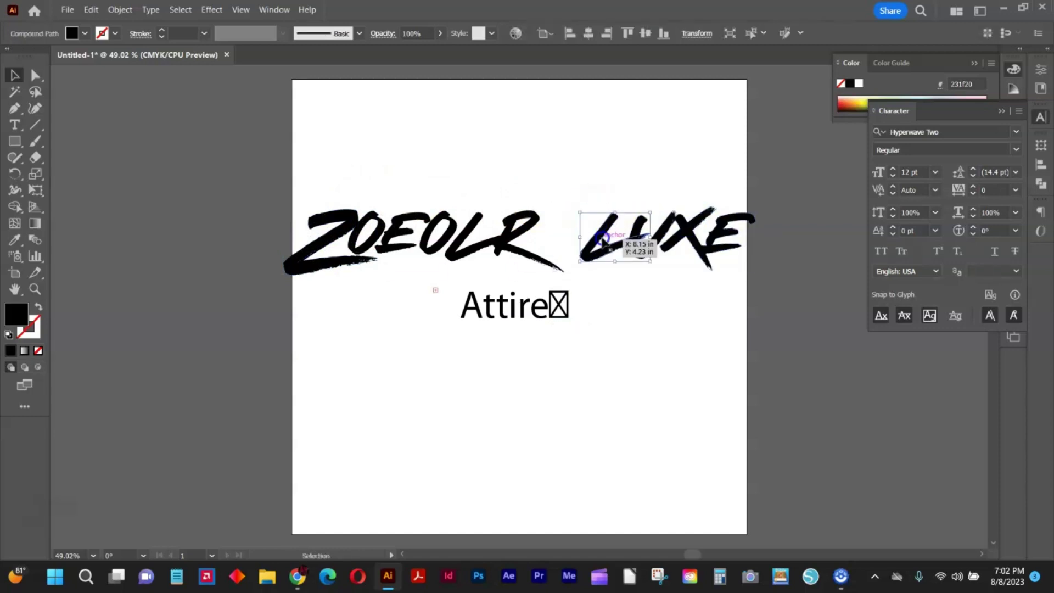
left_click_drag(582, 211, 564, 199)
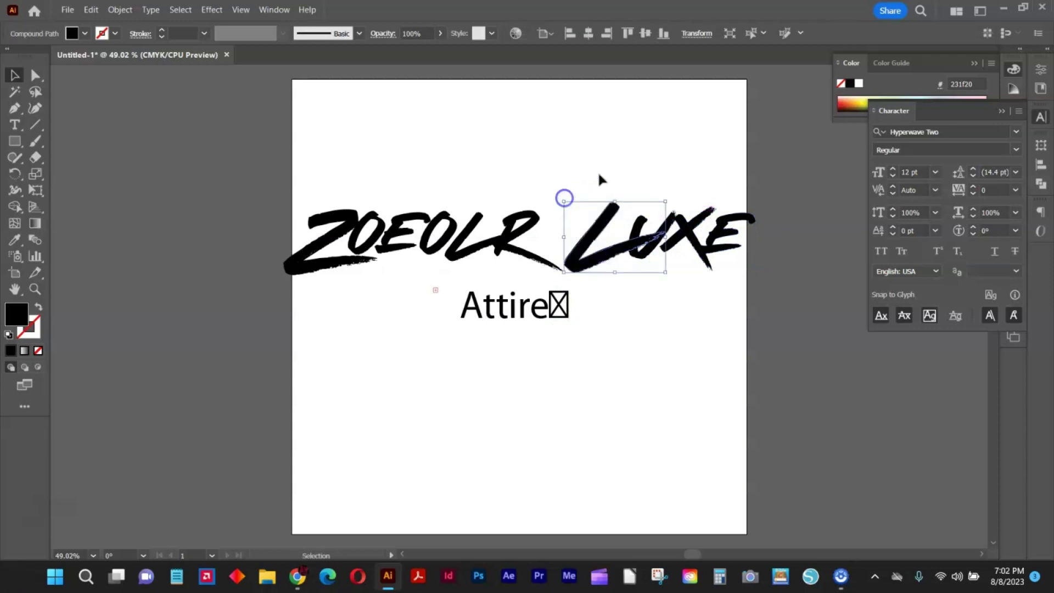
left_click(611, 161)
Step: Space "uxe" away from the large L and scale the whole name down to fit inside the artboard
left_click_drag(733, 224, 286, 270)
left_click(699, 176)
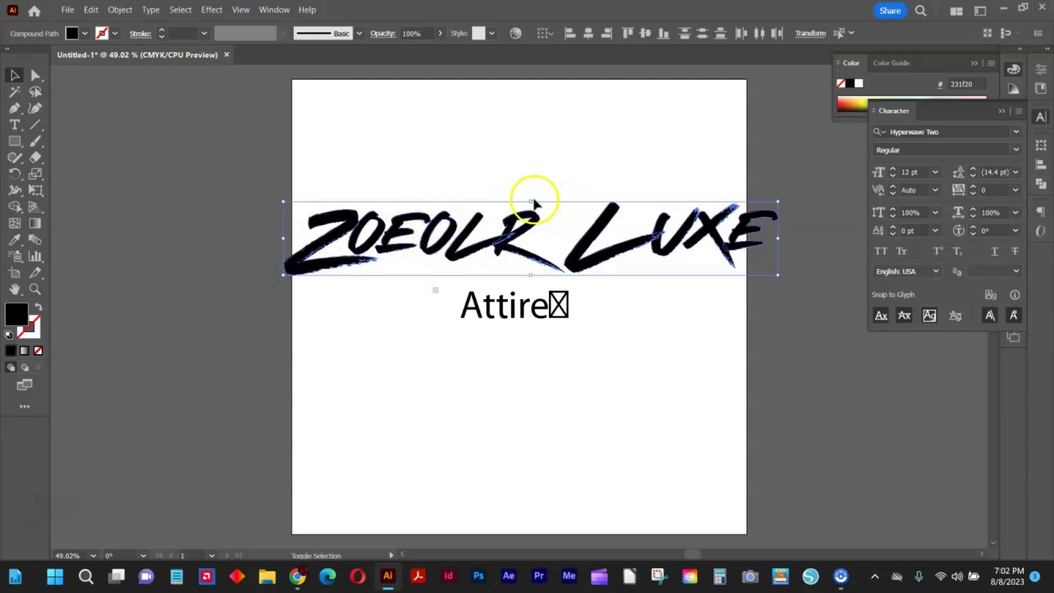
left_click_drag(530, 201, 528, 214)
left_click(518, 181)
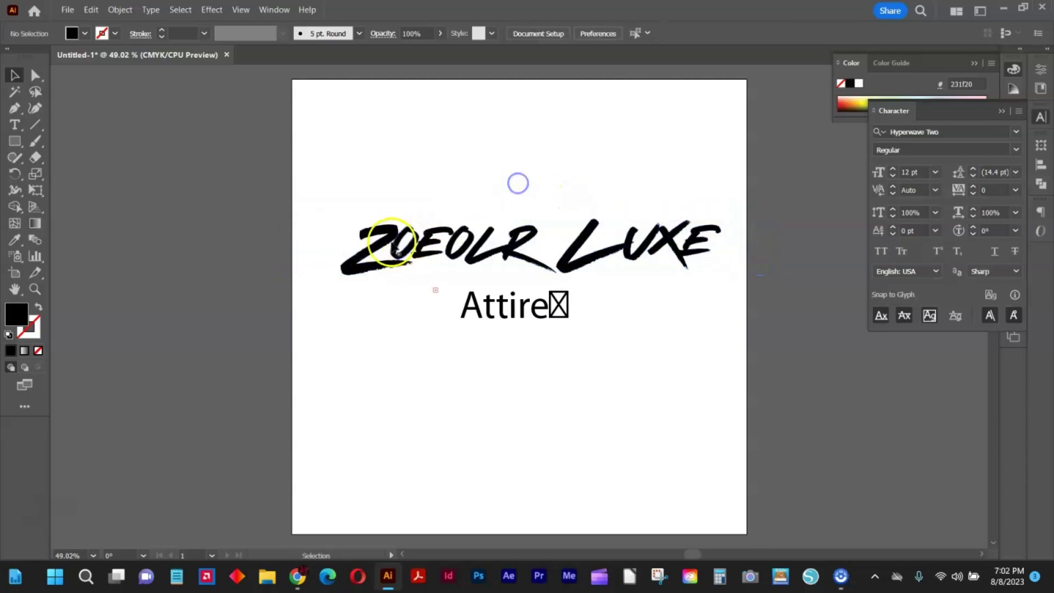
Step: Nudge the large Z slightly left of the following O and move "Attire" slightly down and right
left_click(376, 242)
left_click(401, 183)
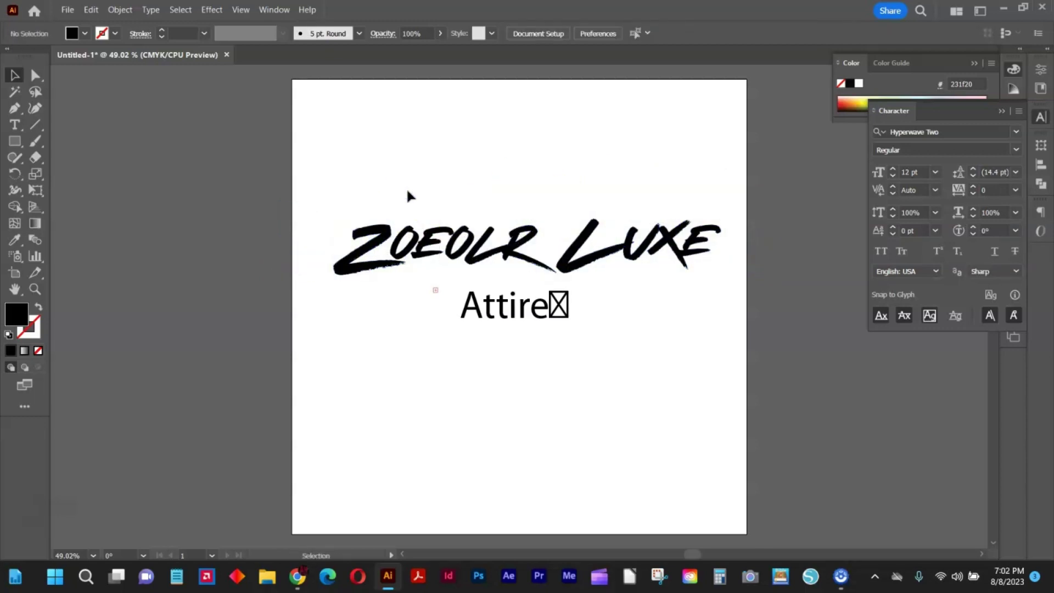
left_click_drag(508, 316, 520, 327)
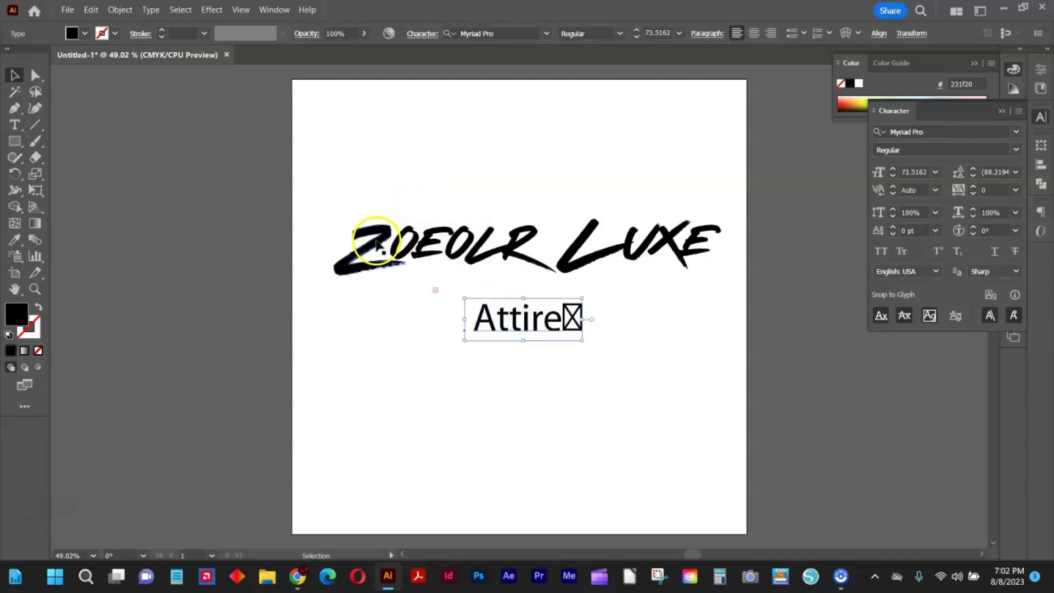
Step: Duplicate the large Z and L and place the copies above the name
left_click(356, 256)
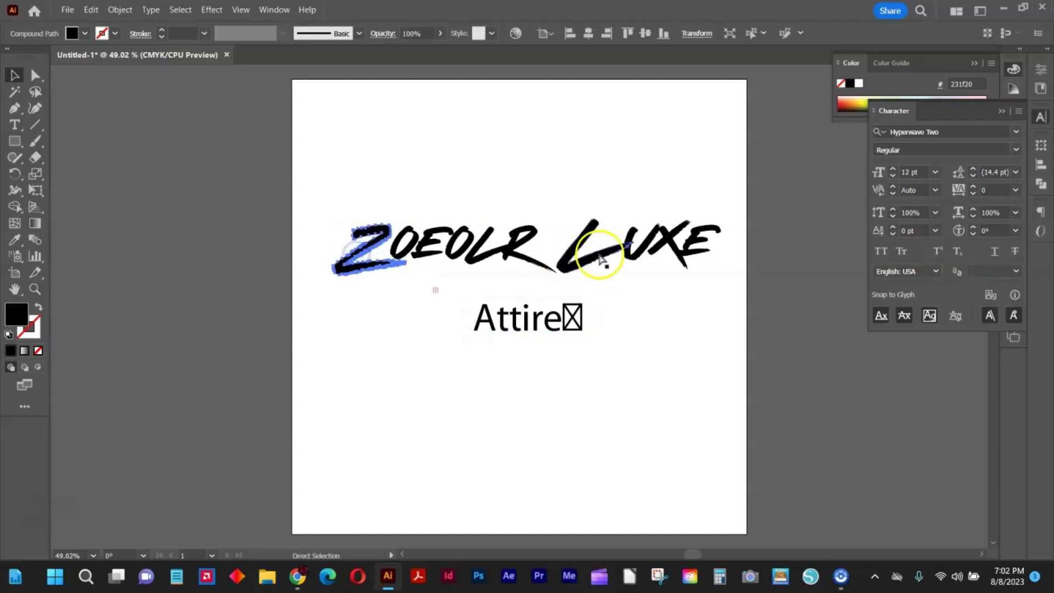
left_click(581, 242)
left_click(363, 258, "shift")
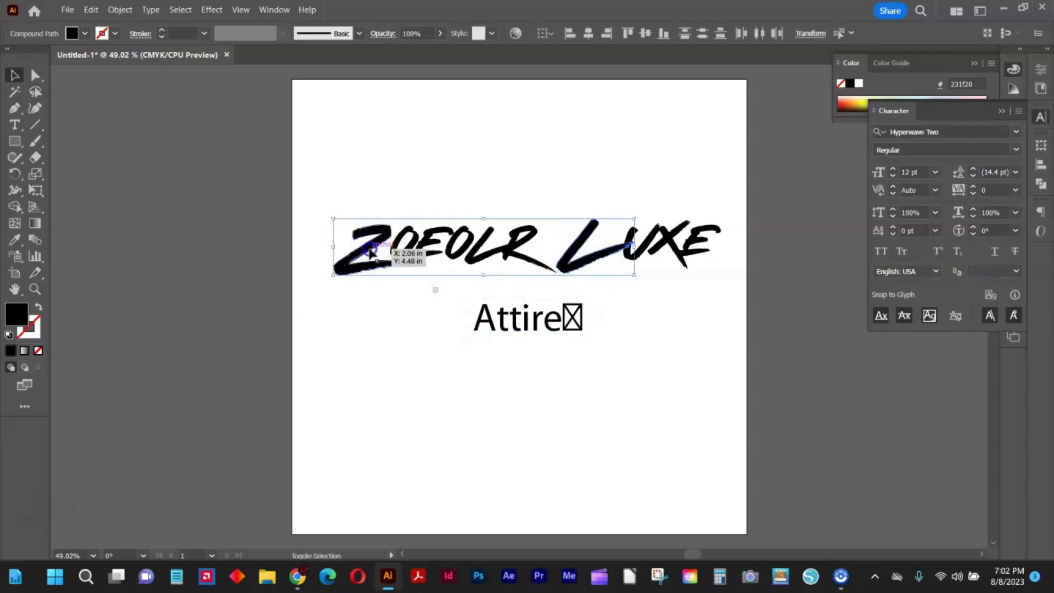
key("ctrl+c")
key("ctrl+v")
left_click_drag(439, 293, 511, 137)
key("ctrl+shift+a")
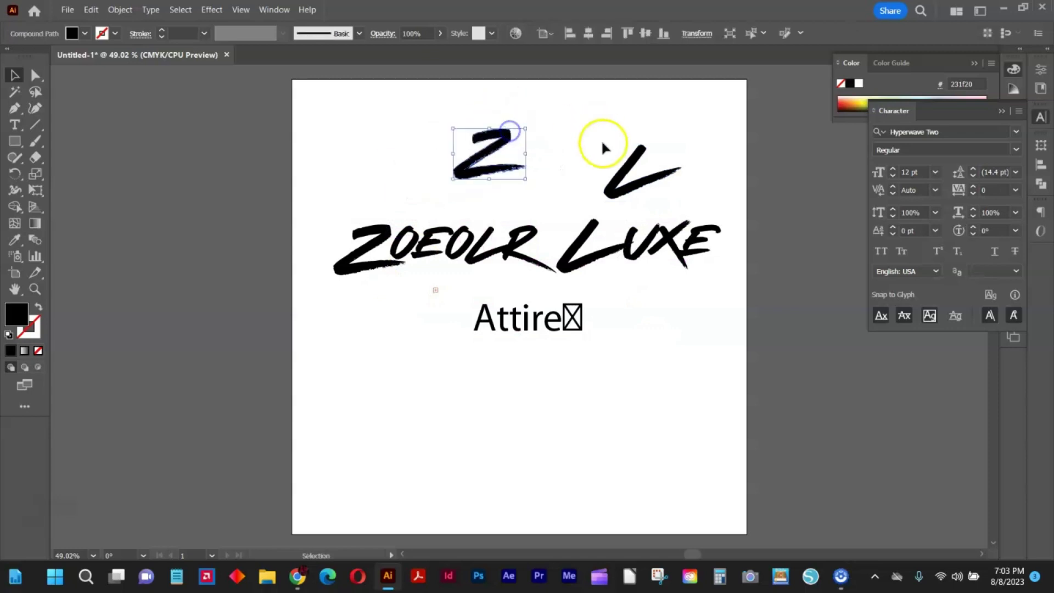
Step: Move the copied L against the copied Z so they overlap as a ZL monogram
left_click_drag(621, 165, 519, 148)
left_click(621, 129)
left_click(571, 155)
left_click(650, 134)
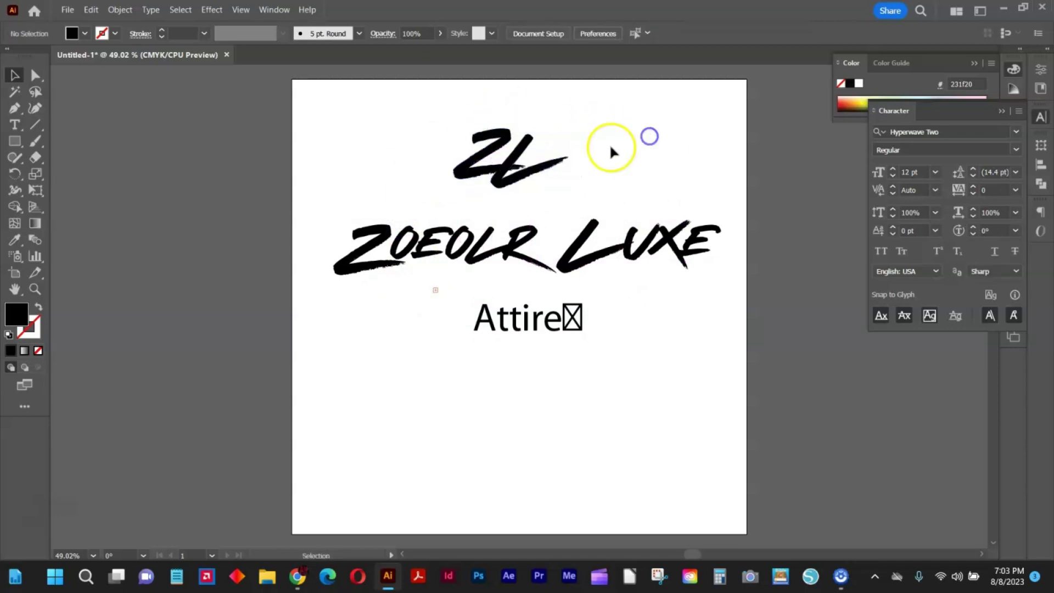
Step: Rotate the monogram's Z slightly counter-clockwise, fit it against the L, and move the ZL monogram up and left
left_click(505, 140)
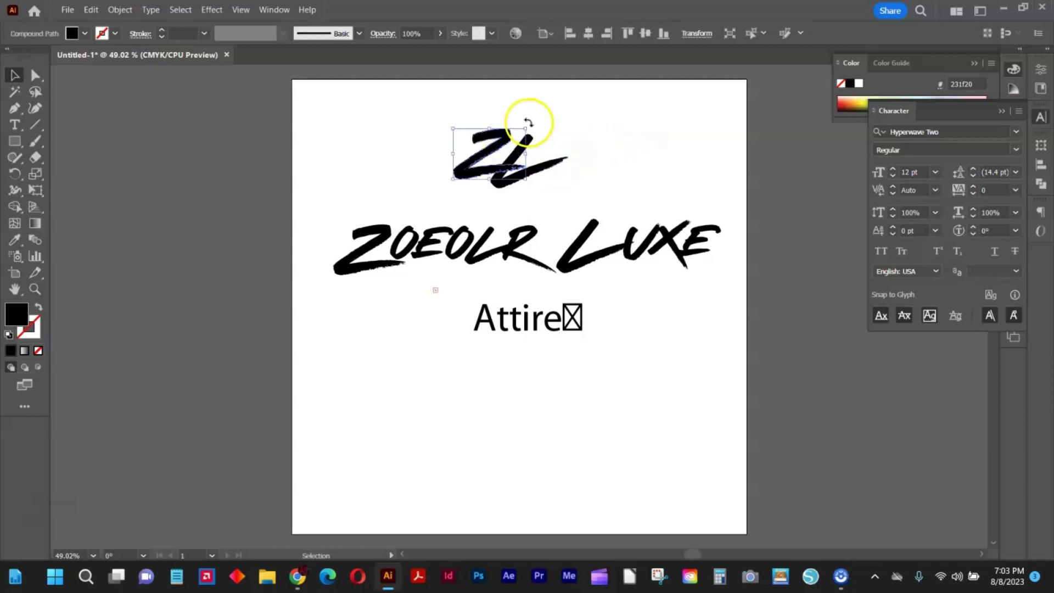
left_click_drag(527, 118, 522, 121)
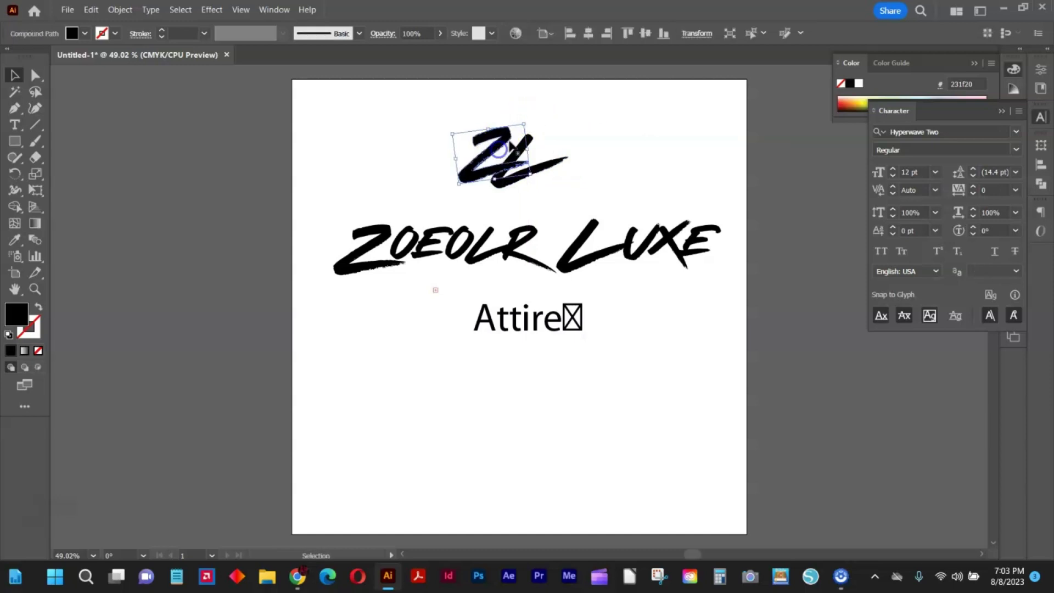
left_click(573, 118)
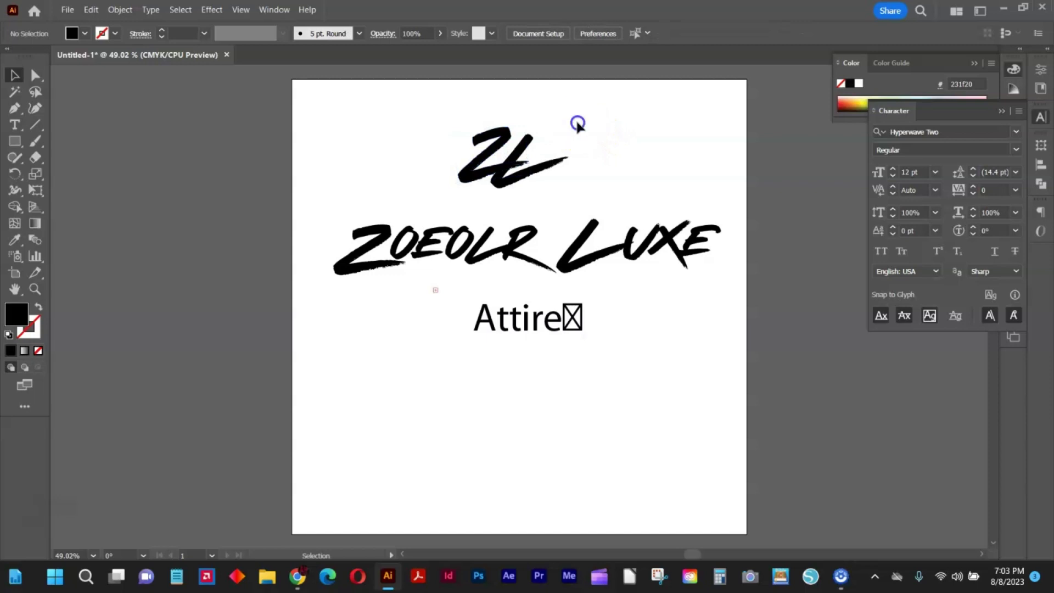
left_click_drag(554, 162, 473, 147)
left_click(503, 148)
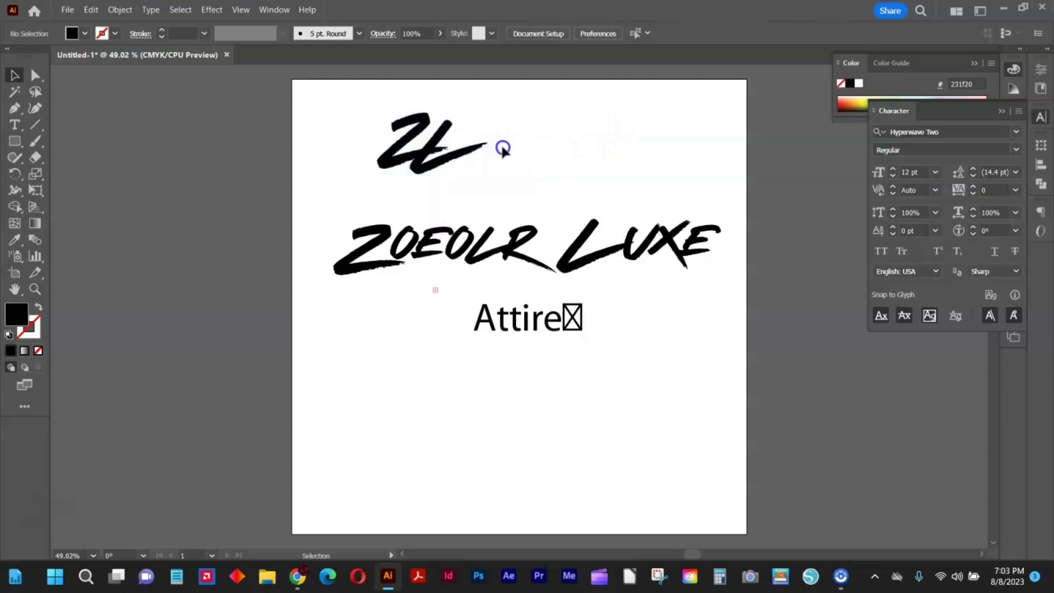
Step: Draw a black-filled square beside the ZL monogram, above the word Luxe
left_click(14, 141)
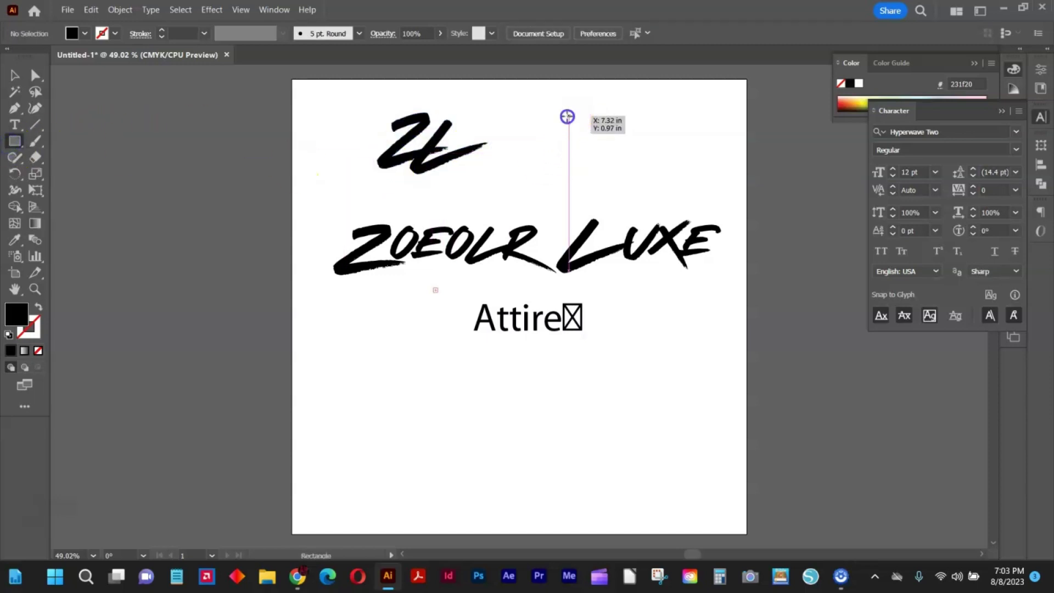
left_click_drag(567, 116, 641, 188)
left_click(16, 75)
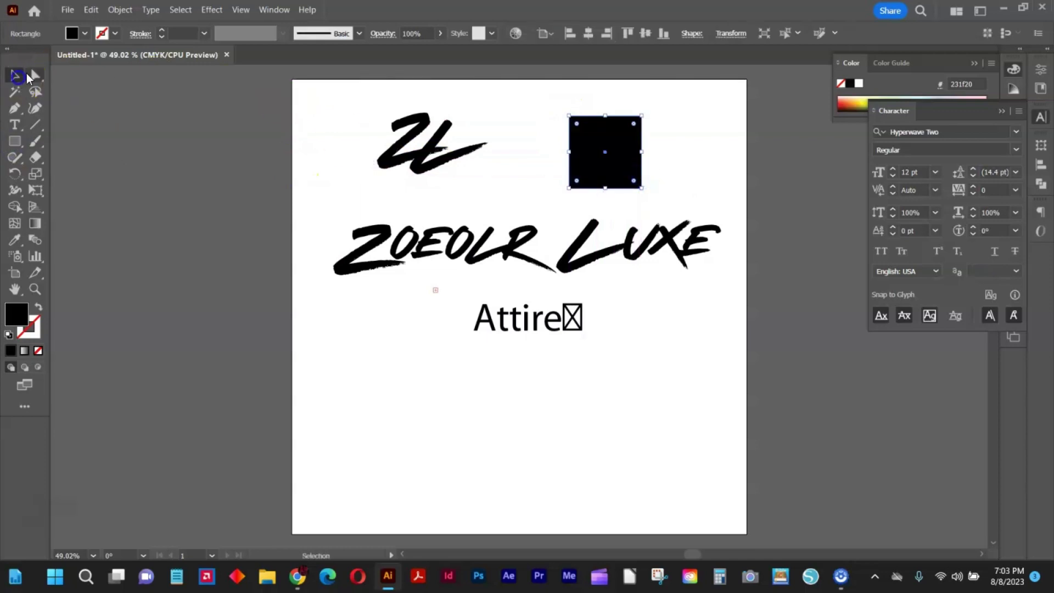
Step: Place a copy of the ZL monogram over the black square, fill it white and centre it on the square
left_click_drag(486, 147, 575, 165)
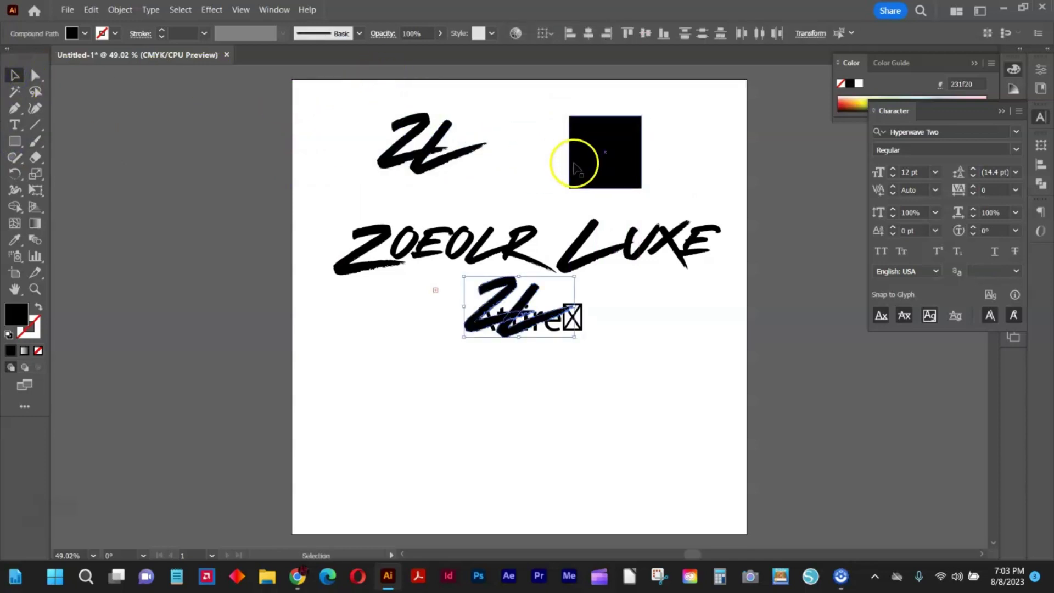
left_click_drag(518, 316, 618, 155)
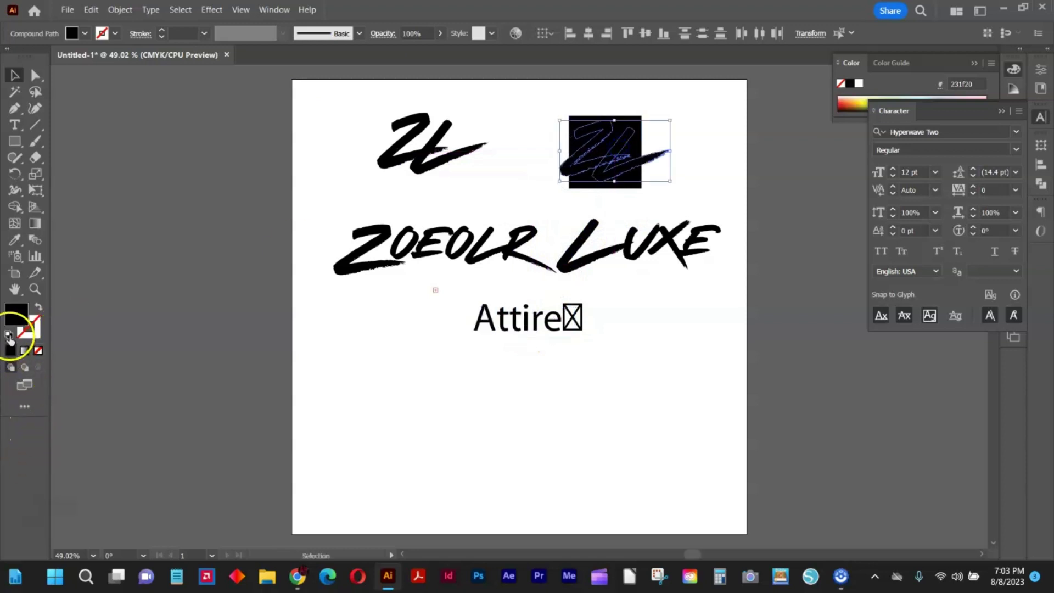
left_click(9, 335)
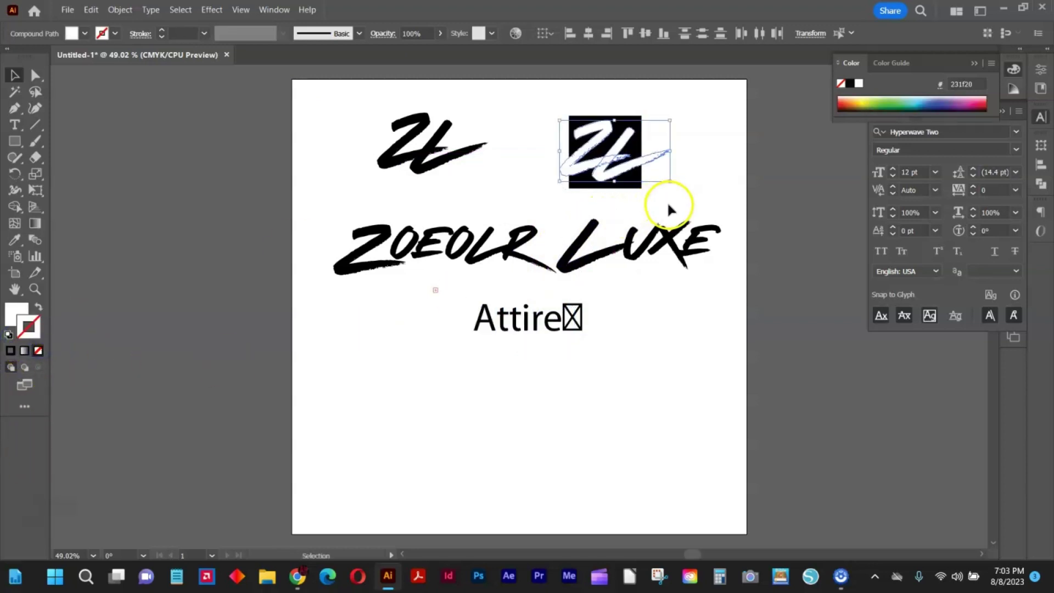
left_click_drag(670, 151, 641, 159)
left_click(696, 187)
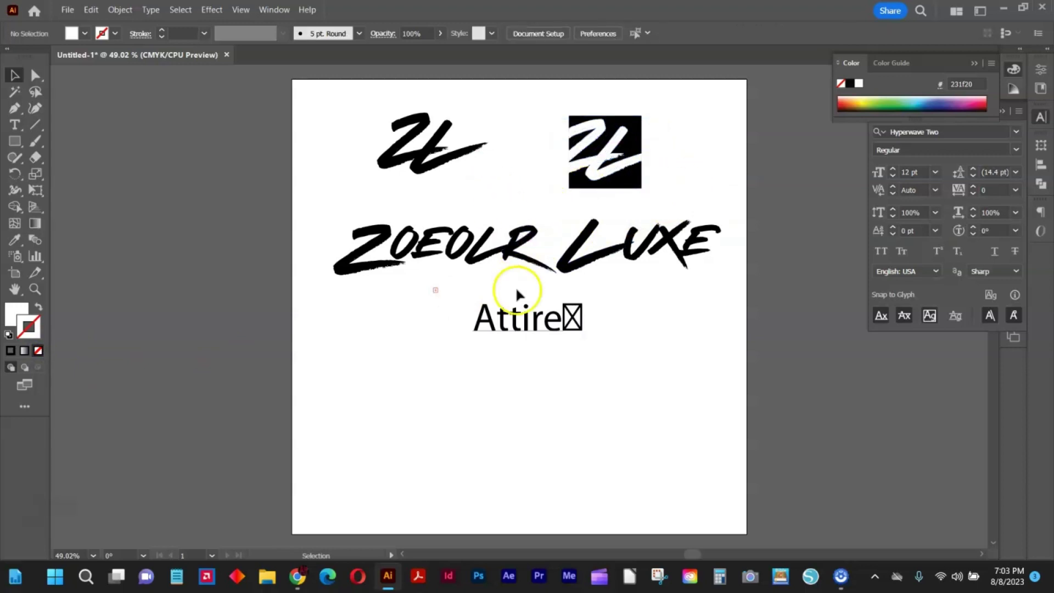
Step: Set the font of the word Attire to AXIS Extra Bold
left_click(520, 332)
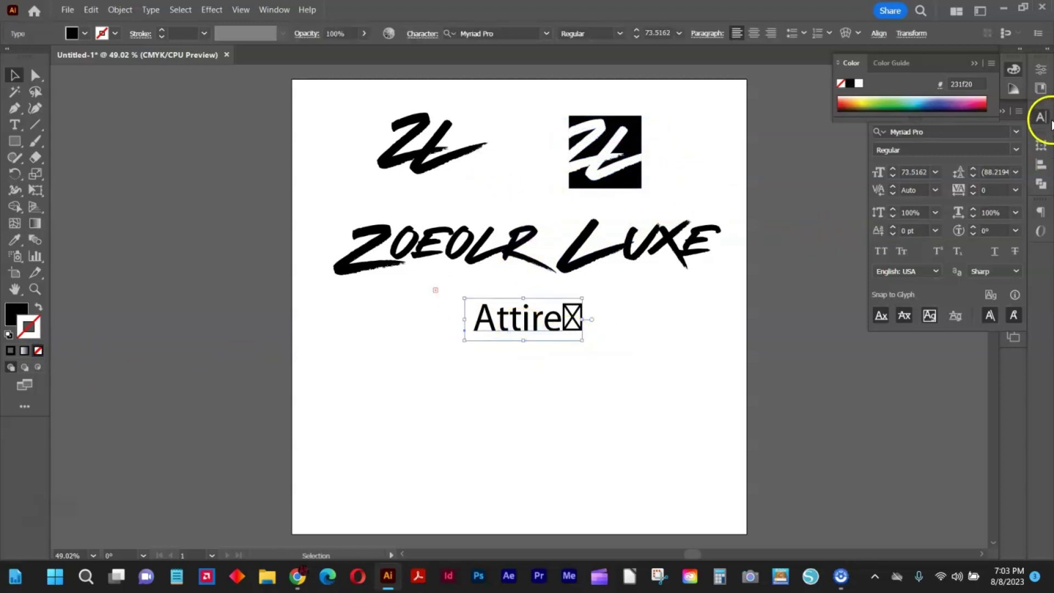
left_click(1016, 131)
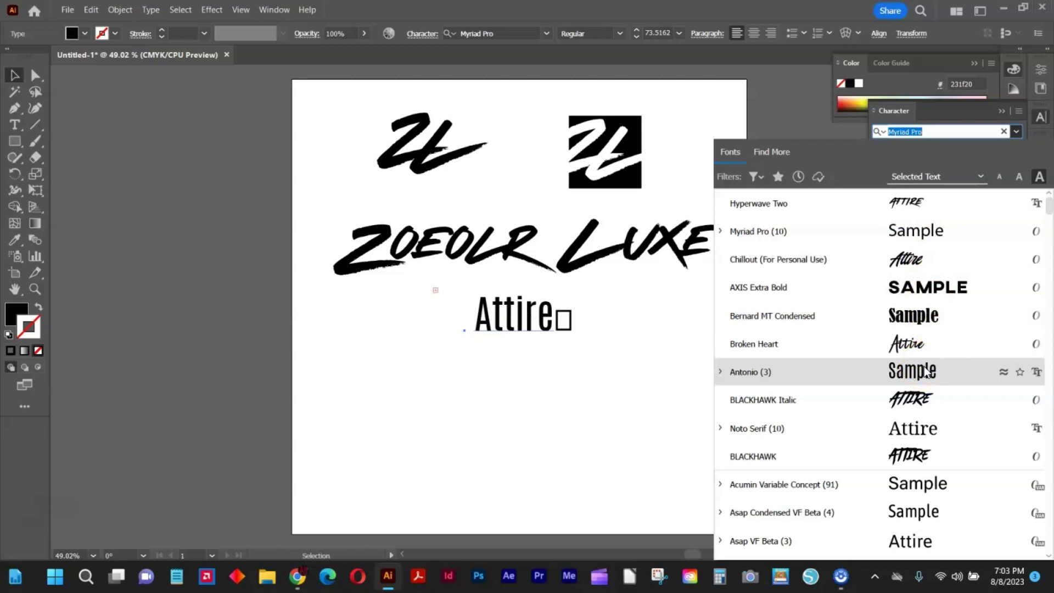
left_click(932, 293)
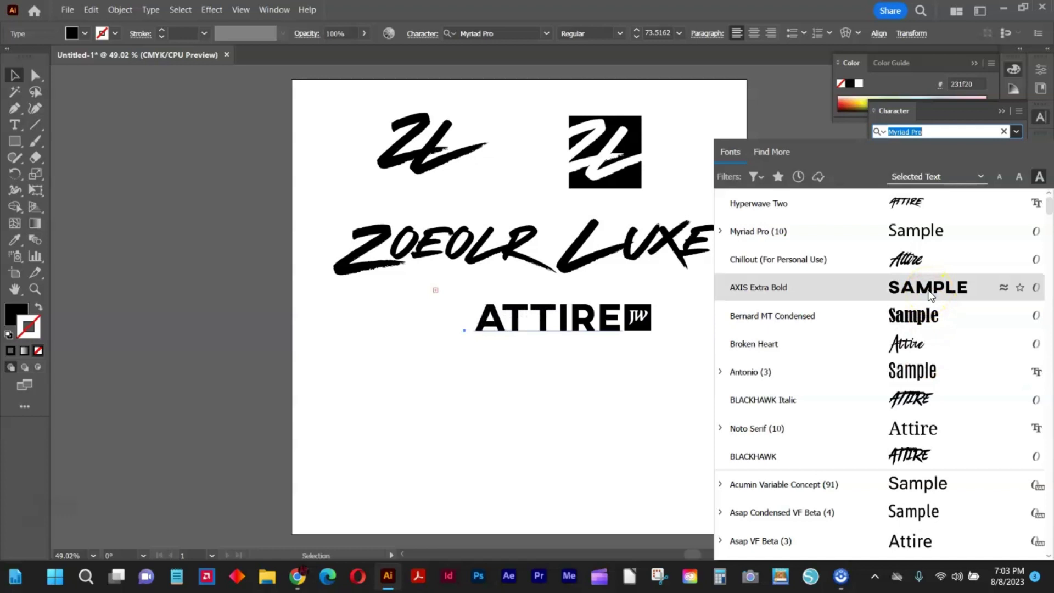
Step: Move ATTIRE up and left beneath the name and remove the stray character after its final E
left_click_drag(616, 306, 585, 296)
double_click(585, 297)
key("ctrl+a")
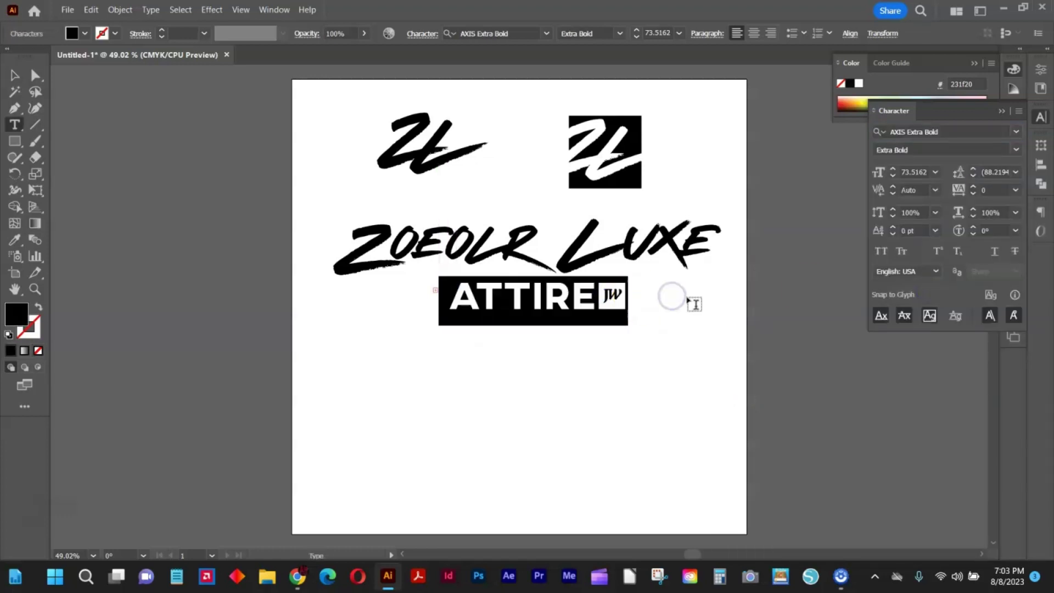
key("Right")
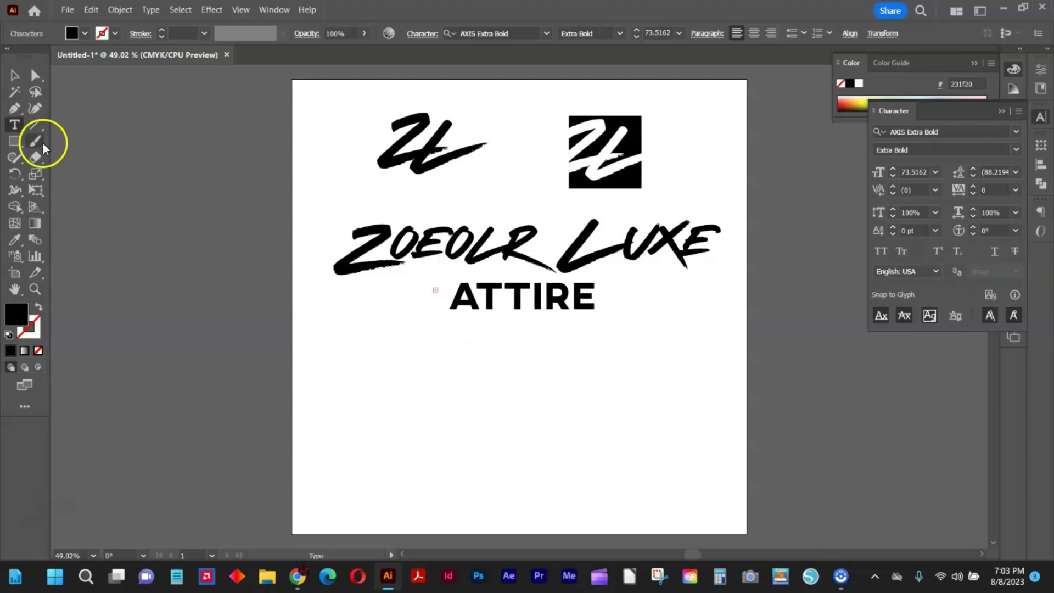
left_click(16, 75)
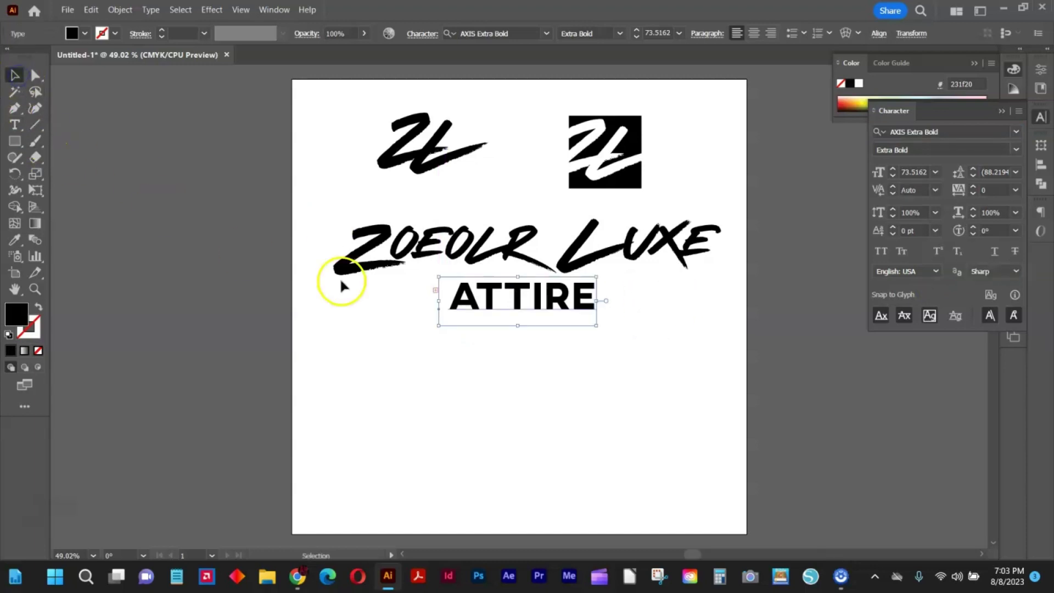
Step: Duplicate ATTIRE twice below the name and convert the text to outlines
left_click(509, 309, "ctrl")
left_click_drag(510, 311, 478, 370)
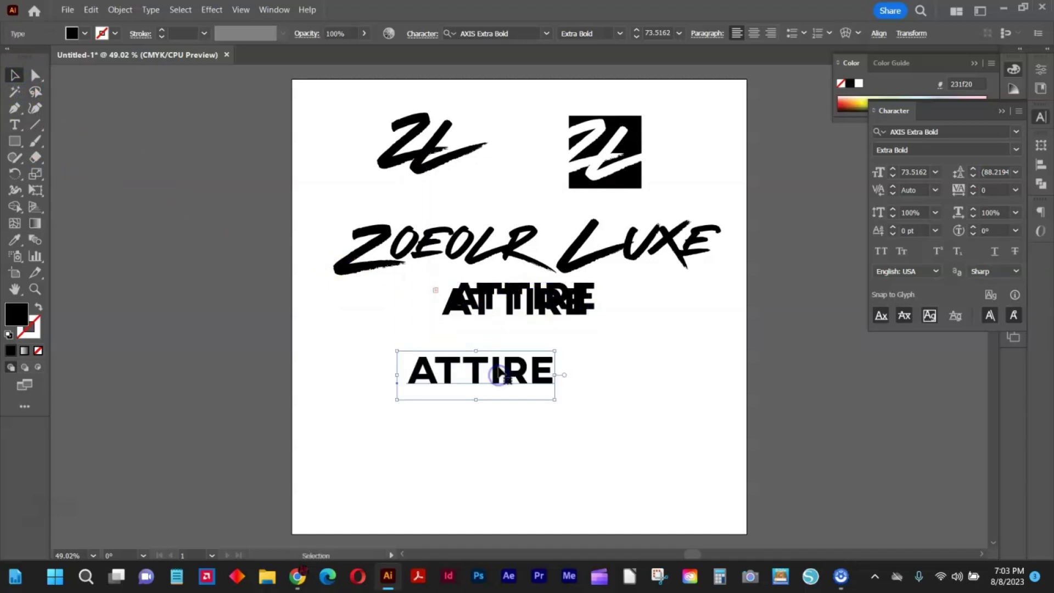
left_click(464, 296, "shift")
right_click(464, 295)
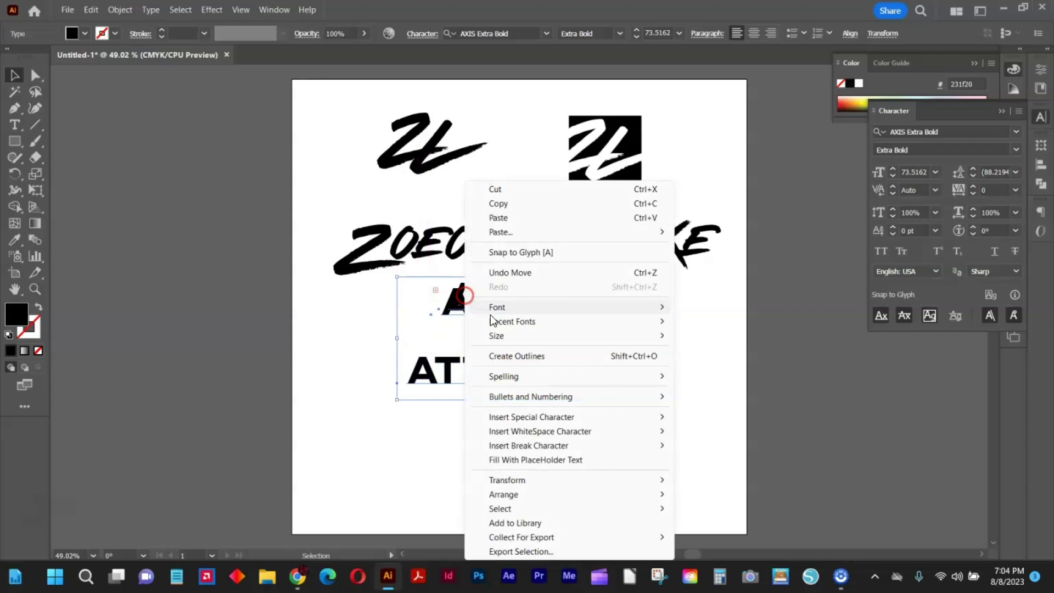
left_click(541, 357)
left_click(564, 369)
Step: Shrink two ATTIRE words, placing one under the end of Luxe and a smaller one centred below the black square
left_click_drag(553, 357, 698, 278)
left_click(668, 326)
left_click_drag(569, 325, 581, 357)
left_click_drag(593, 356, 607, 200)
Step: Shrink the remaining ATTIRE and place it under the tail of the plain ZL monogram
left_click(530, 284)
mouse_move(595, 283)
left_mouse_down()
mouse_move(490, 279)
mouse_move(484, 309)
left_mouse_up()
left_click_drag(474, 306, 470, 177)
left_click(473, 208)
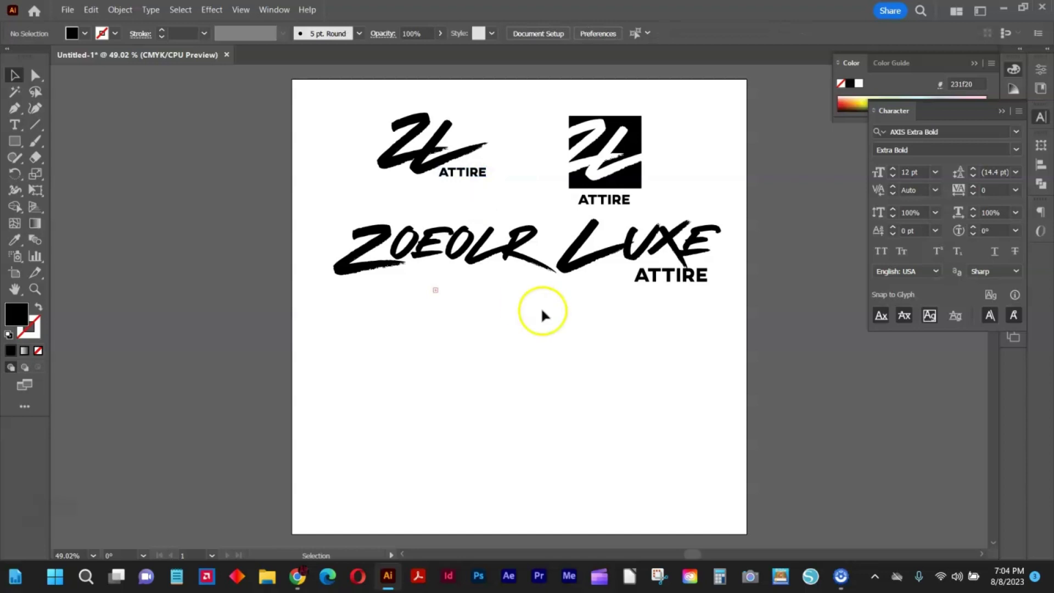
Step: Move the Zoeolr Luxe Attire wordmark down the artboard, and lower the plain ZL monogram with its ATTIRE slightly
left_click_drag(713, 323, 313, 224)
left_click_drag(379, 242, 387, 321)
left_click(413, 270)
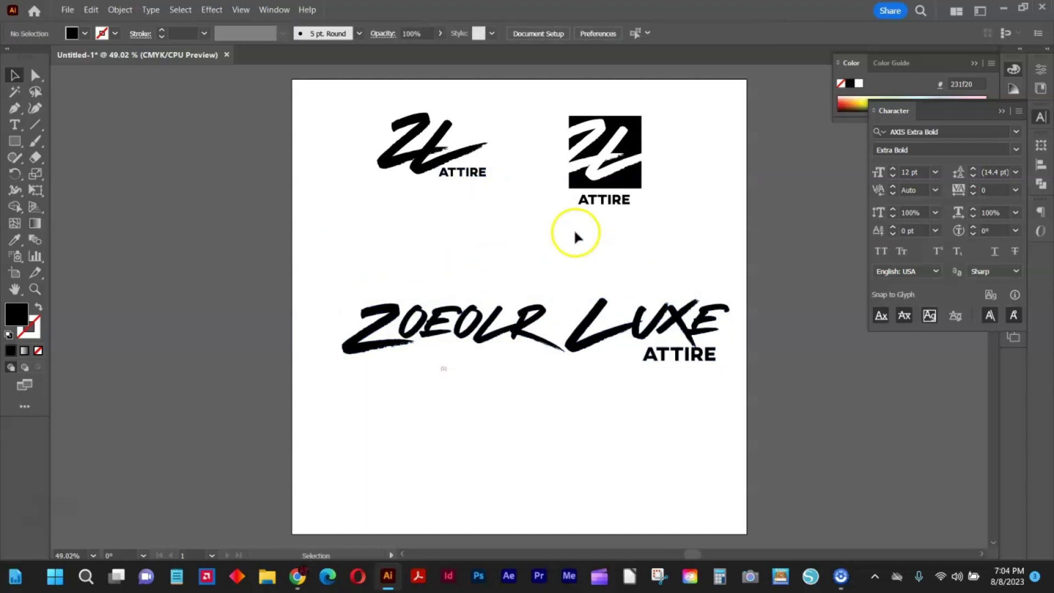
mouse_move(513, 106)
left_mouse_down()
mouse_move(396, 188)
mouse_move(416, 199)
left_mouse_up()
left_click(452, 251)
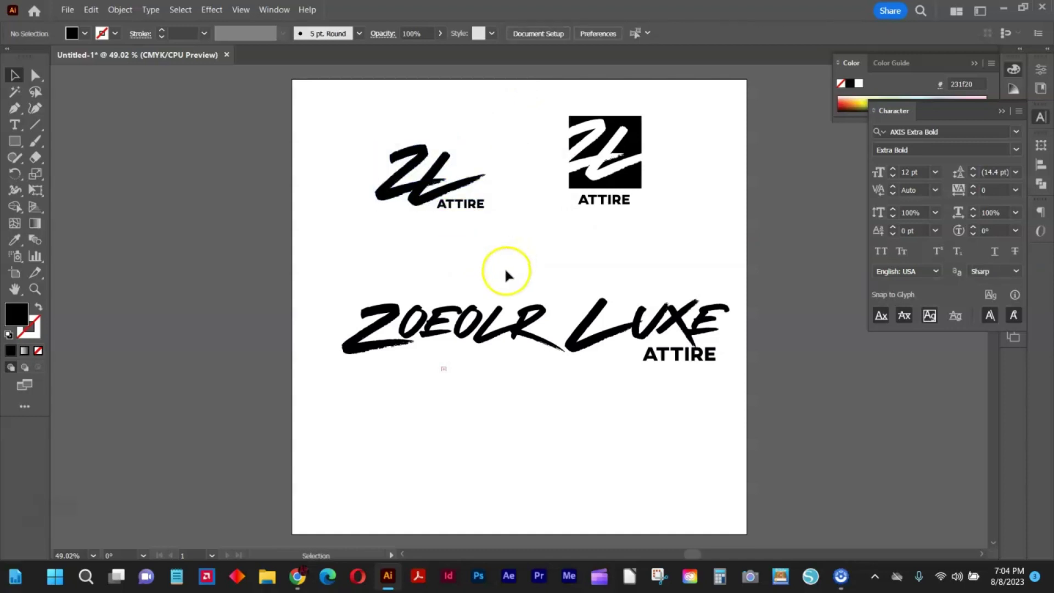
Step: Enlarge the initial Z of the Zoeolr Luxe wordmark slightly around its centre
left_click(386, 305)
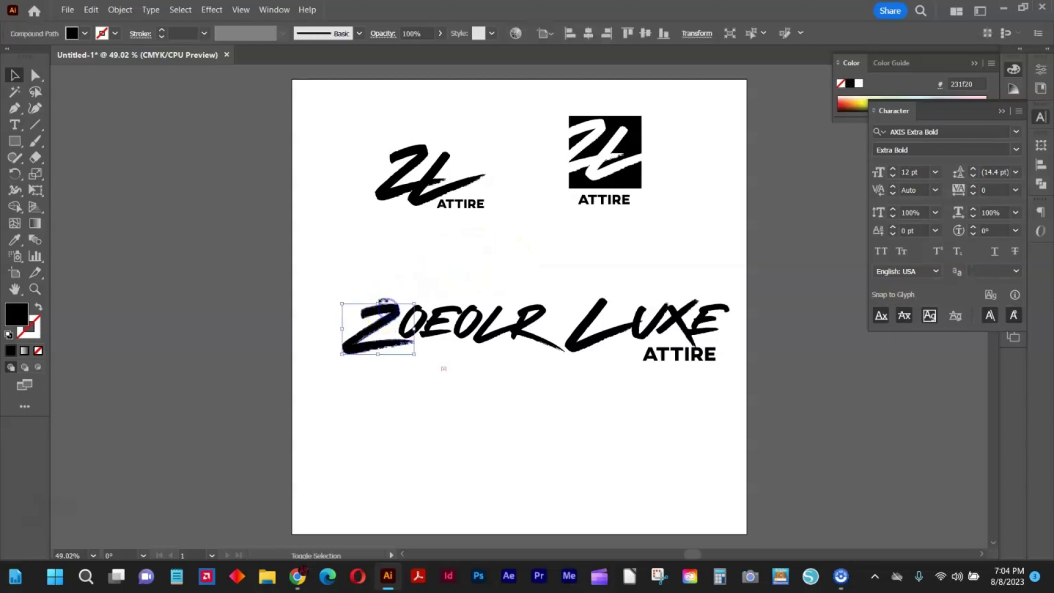
left_click_drag(378, 303, 377, 296)
left_click(388, 275)
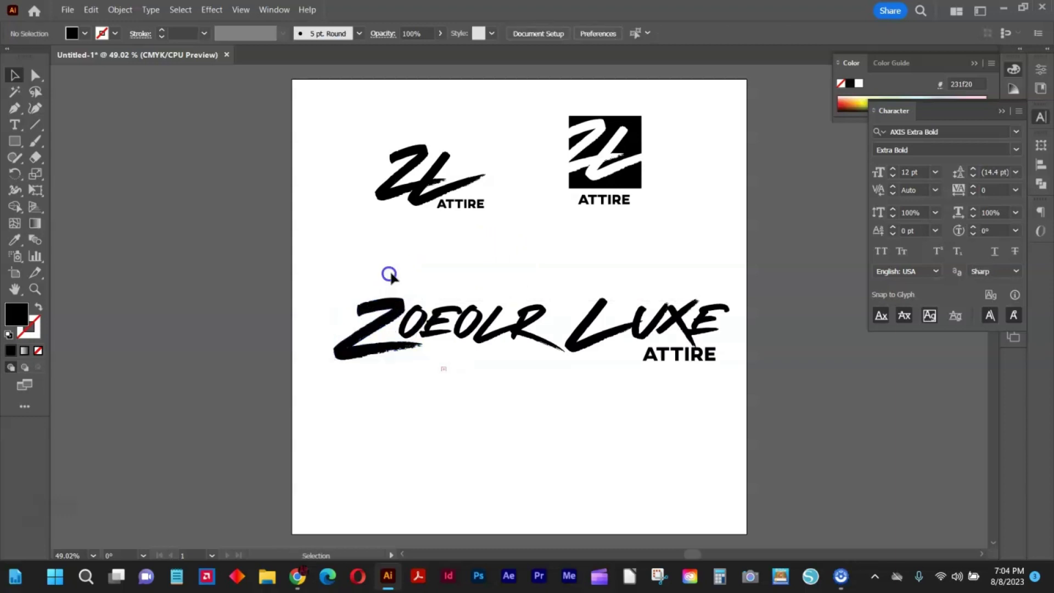
left_click(521, 256)
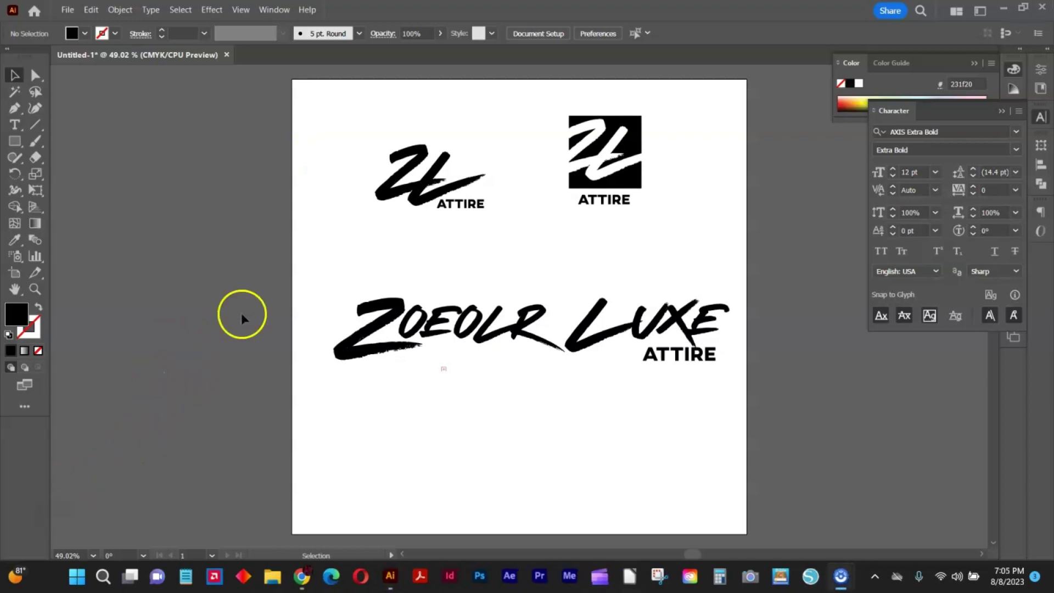
left_click(210, 249)
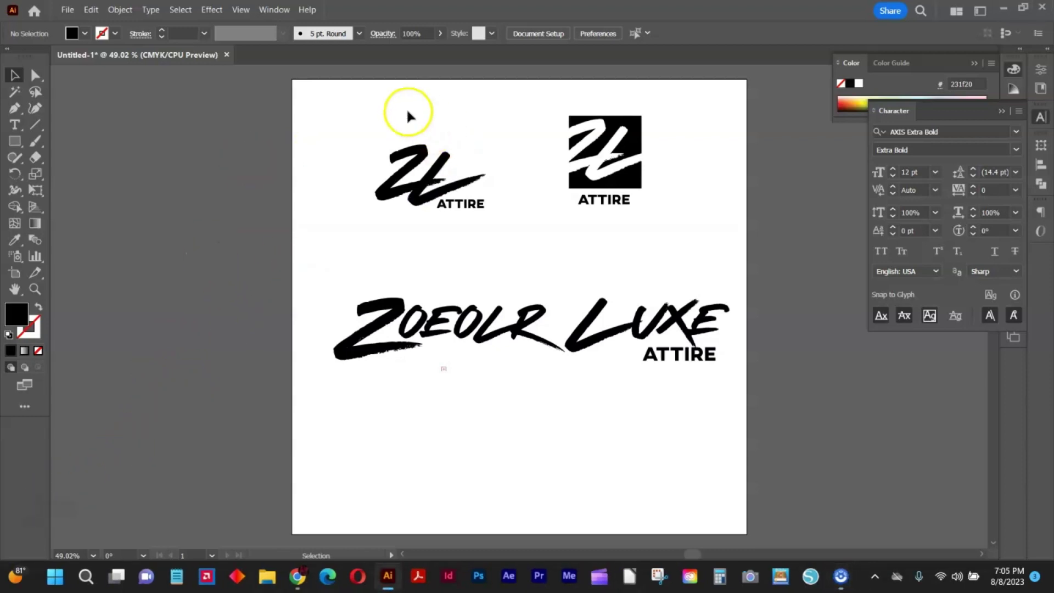
Step: Delete both ZL monogram logos above the wordmark so only the wordmark is on the artboard
left_click_drag(388, 97, 687, 240)
key("a")
key("Delete")
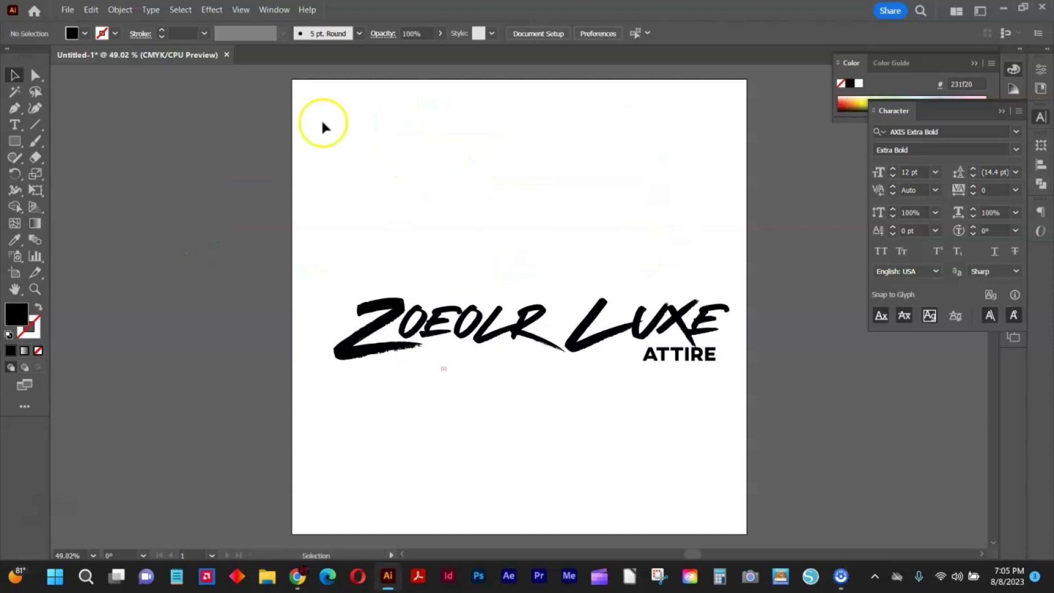
Step: Export the wordmark to the Desktop as PNG file z1 at High (300 ppi) with a transparent background
left_click(67, 10)
mouse_move(122, 293)
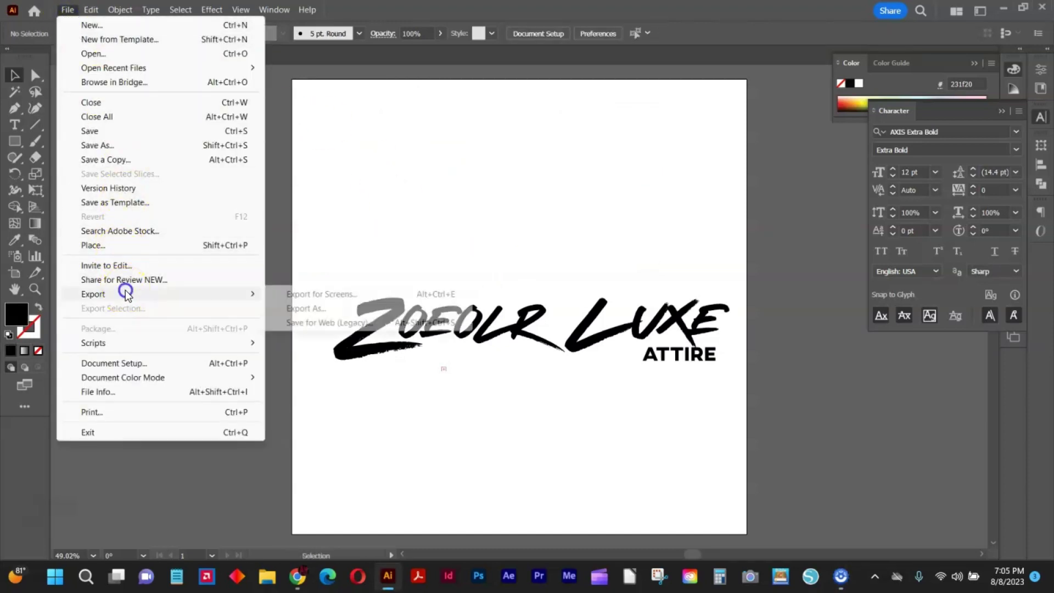
left_click(318, 309)
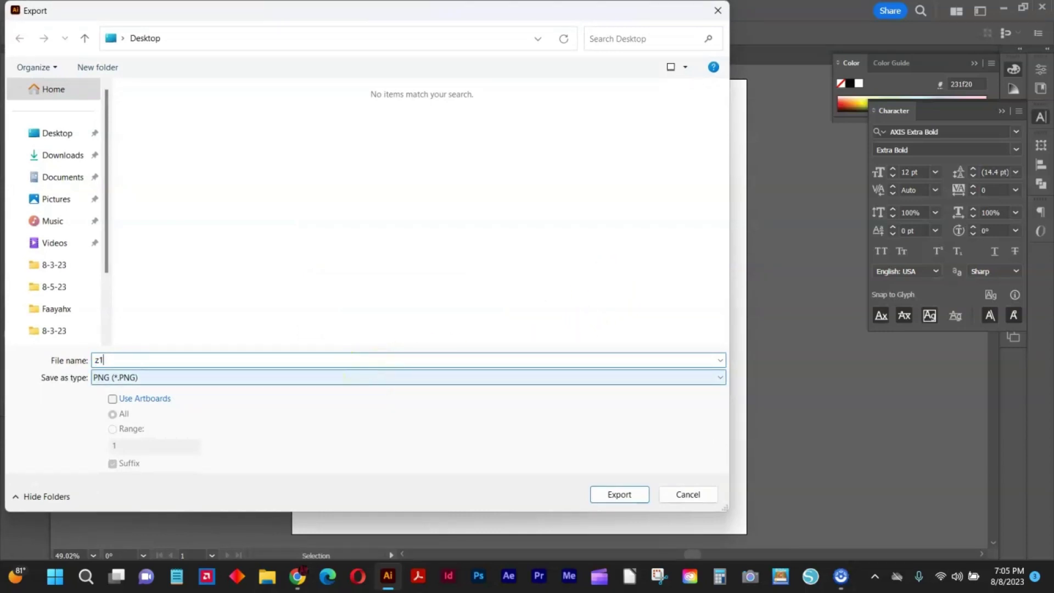
type("z1")
key("Return")
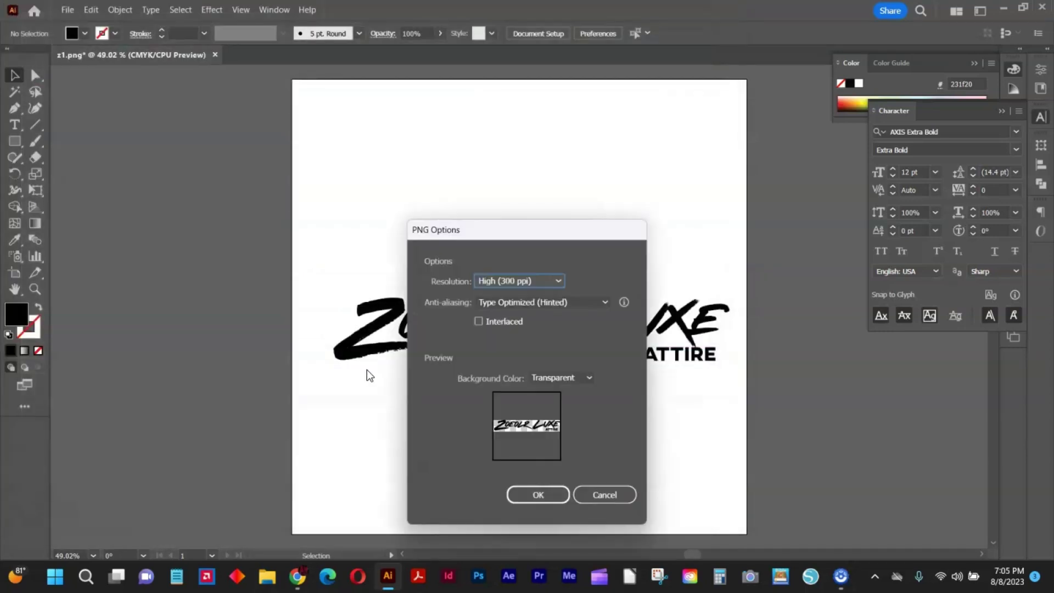
key("Return")
Step: Undo the deletion of the monogram logos, and delete the wordmark and the plain ZL monogram with its ATTIRE
key("ctrl+z")
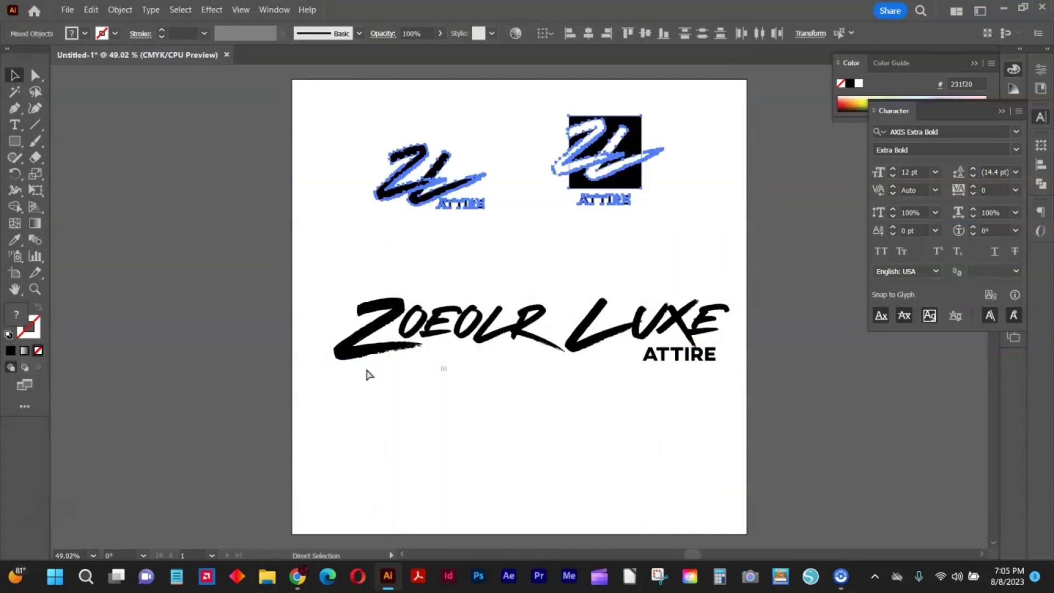
left_click_drag(427, 268, 784, 421)
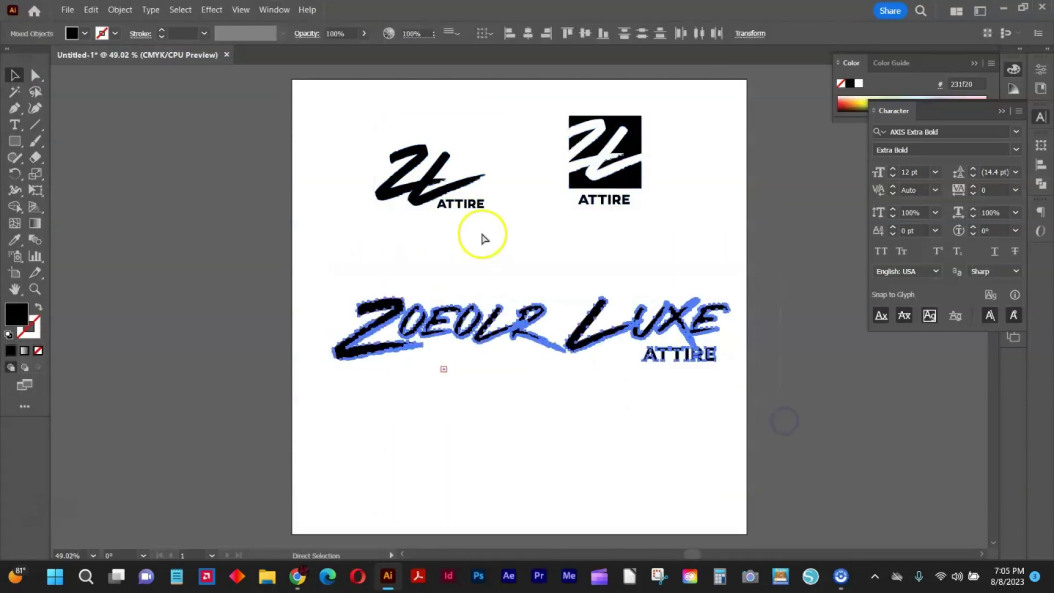
key("Delete")
left_click_drag(483, 235, 379, 168)
key("Delete")
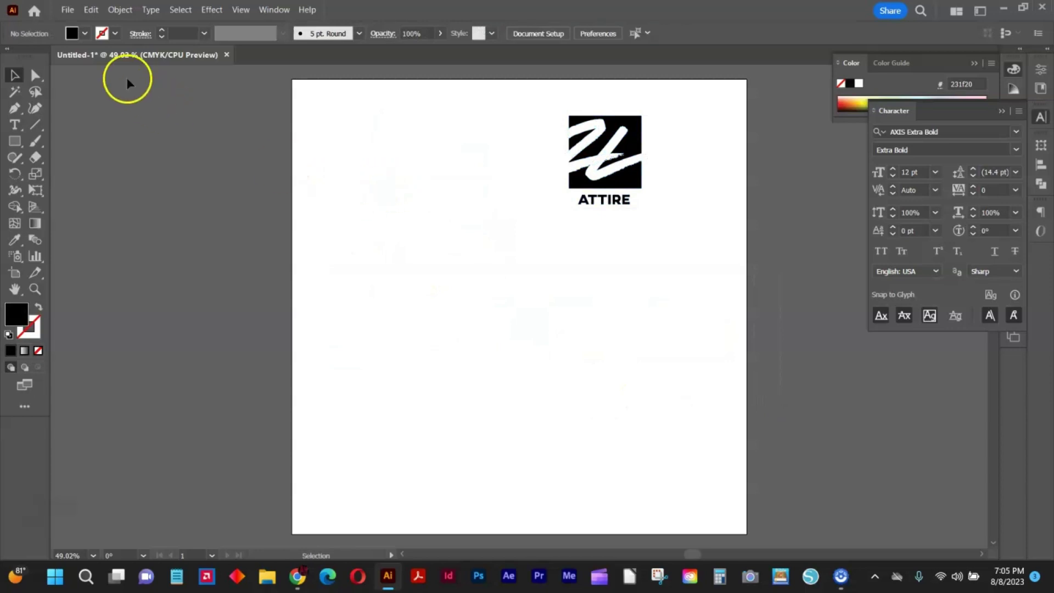
Step: Export the boxed ZL Attire logo to the Desktop as PNG file z2
left_click(67, 10)
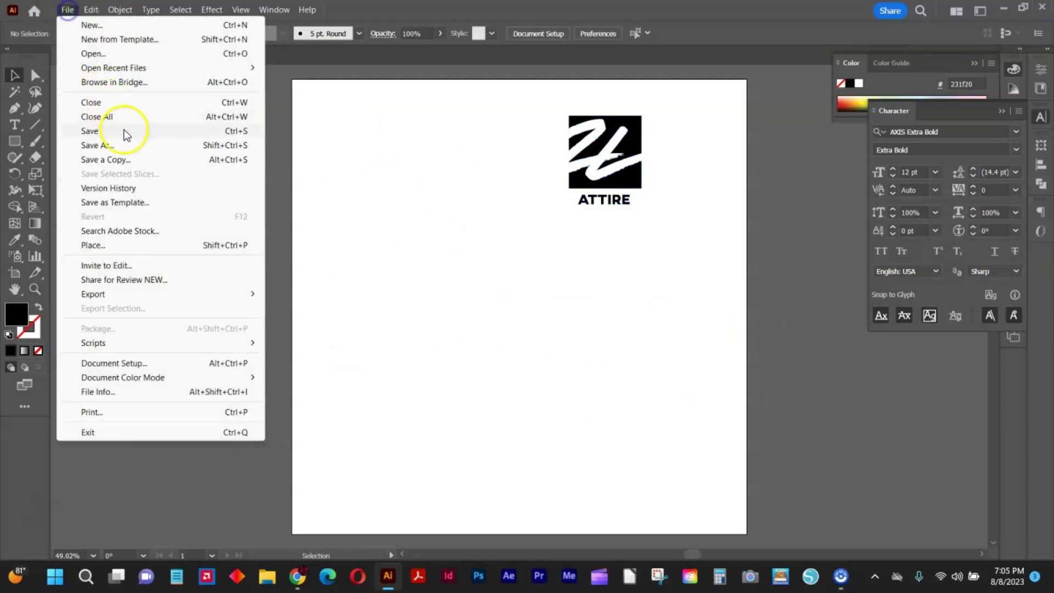
left_click(130, 295)
left_click(318, 308)
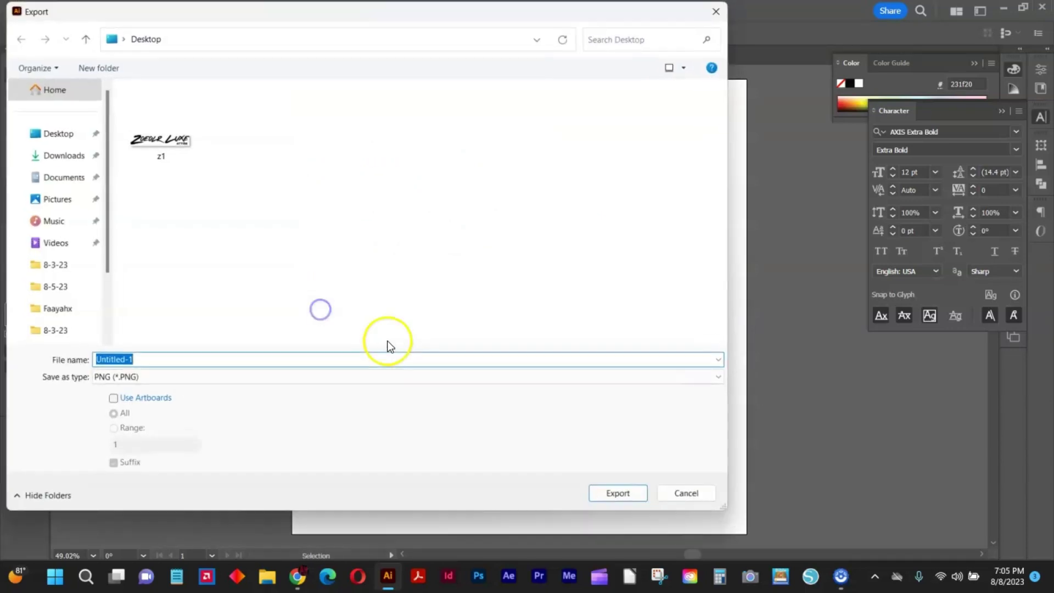
type("z2")
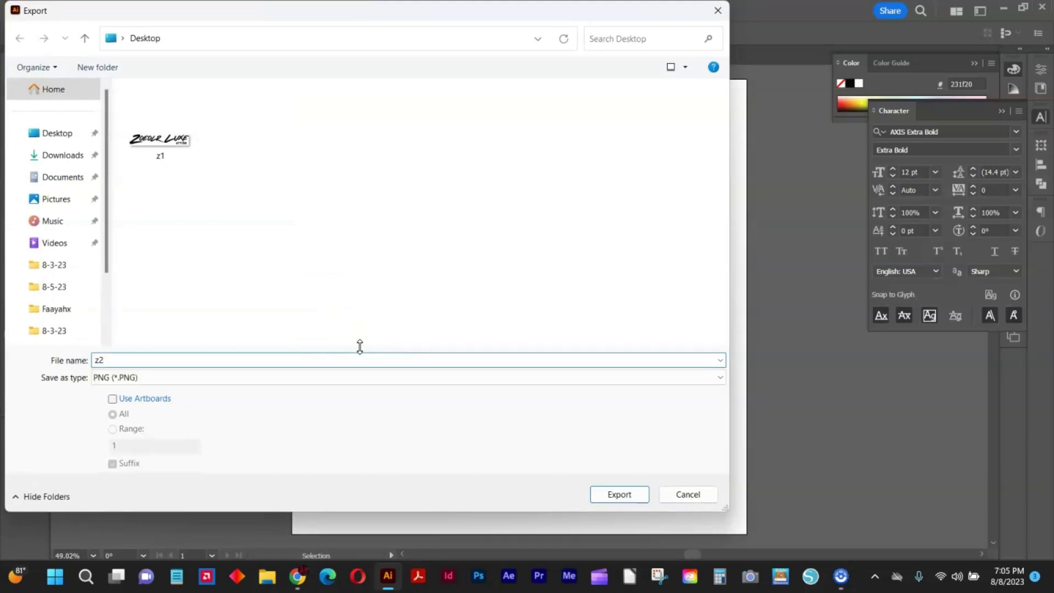
key("Return")
key("Return")
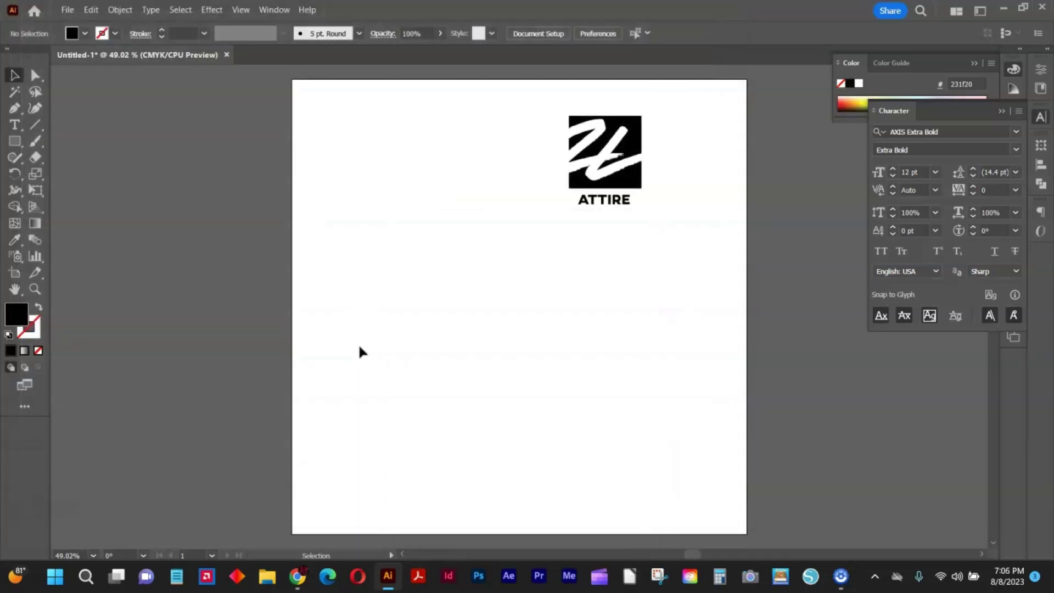
Step: Bring back the deleted logos, and delete the plain ZL monogram and the wordmark again
key("ctrl+v")
left_click(636, 242)
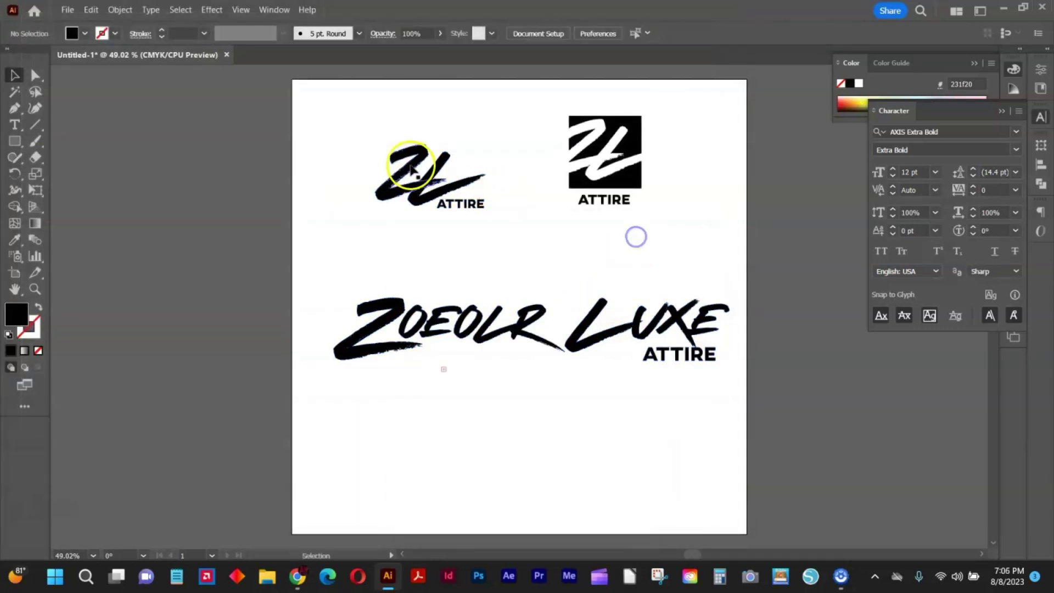
left_click_drag(354, 141, 496, 264)
key("Delete")
left_click_drag(331, 270, 759, 420)
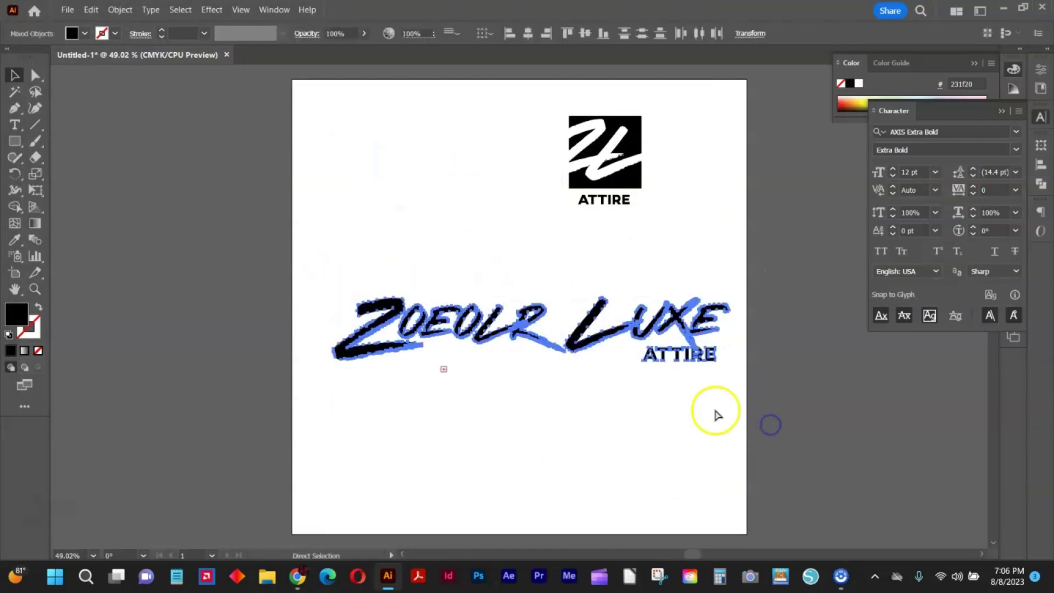
key("Delete")
Step: Export the remaining boxed ZL Attire logo to the Desktop as PNG file z3, and bring back the deleted logos
left_click(64, 13)
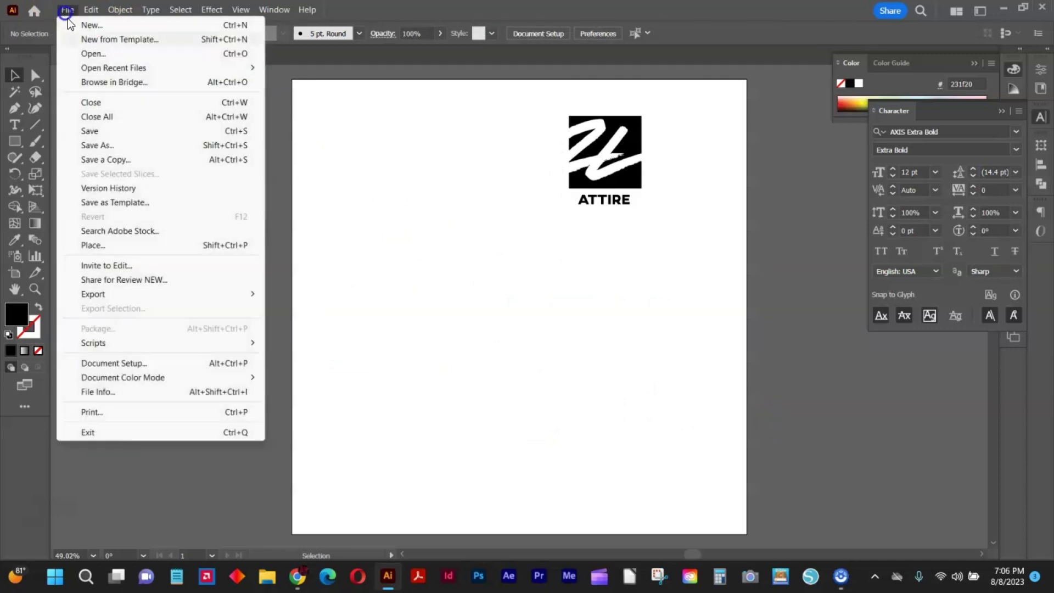
left_click(156, 292)
left_click(318, 309)
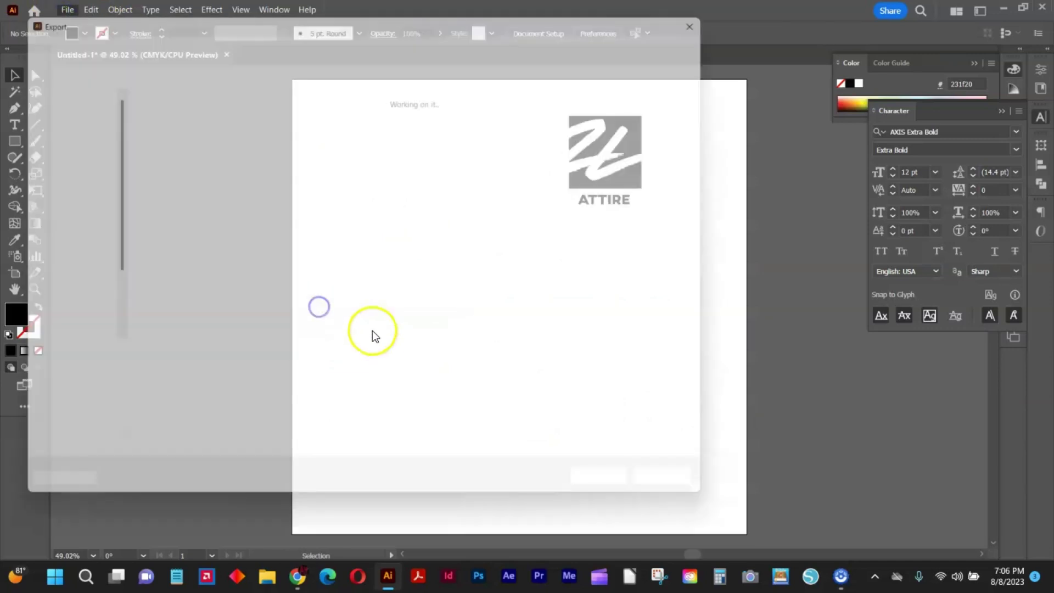
type("z3")
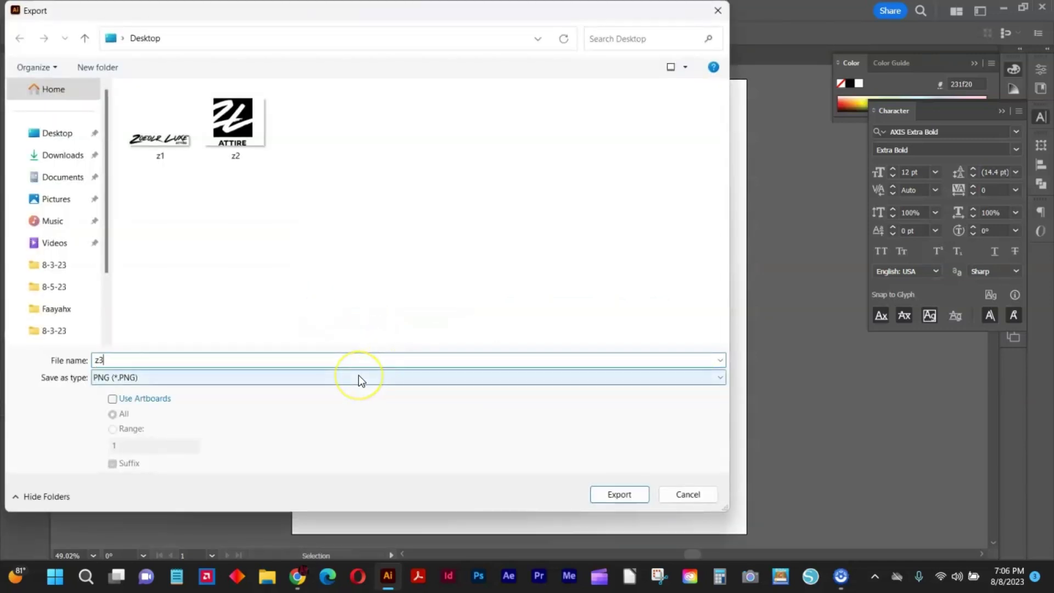
key("Return")
key("Return")
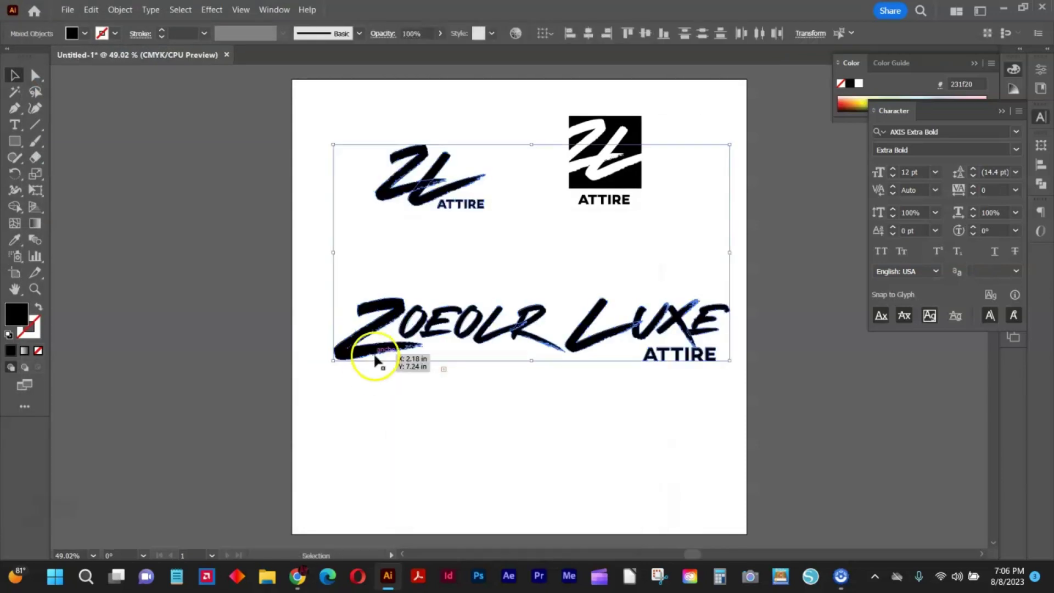
left_click(325, 235)
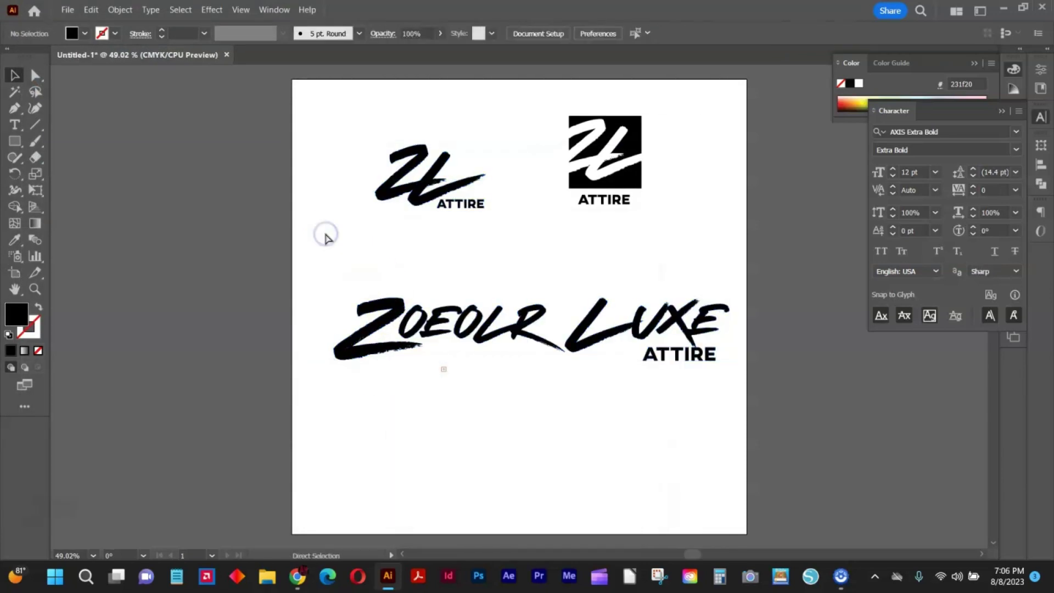
Step: Save the document on the computer, on the Desktop, as Adobe Illustrator file z1
key("ctrl+s")
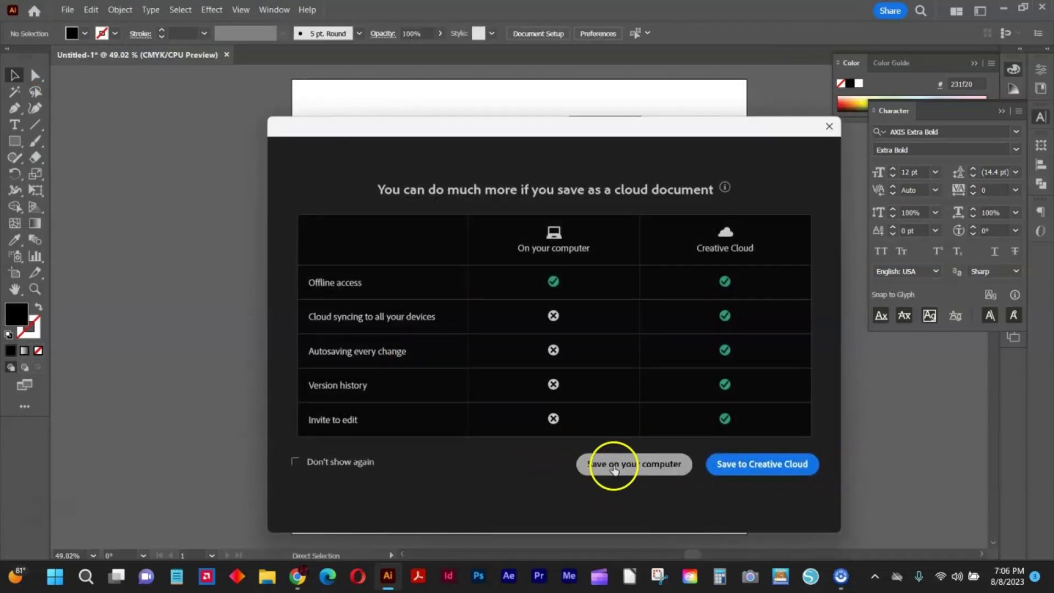
left_click(608, 464)
left_click(63, 135)
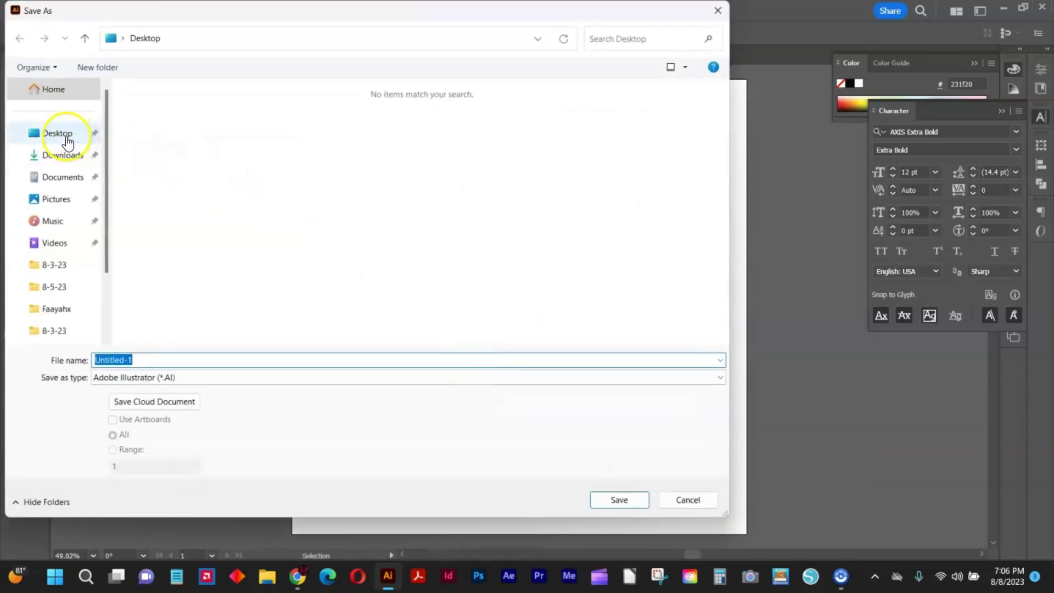
left_click(178, 365)
type("z1")
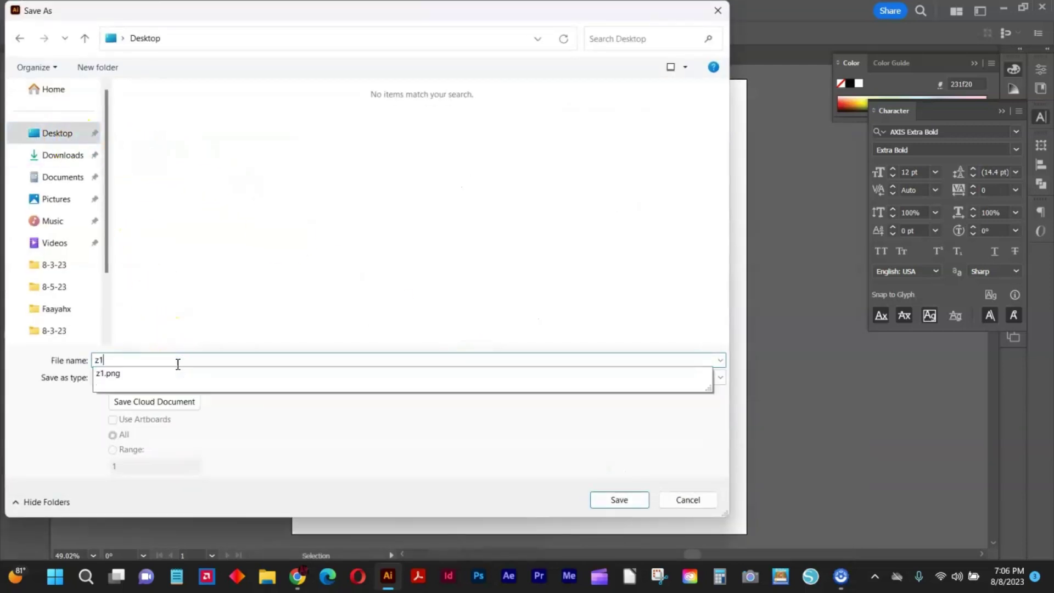
key("Return")
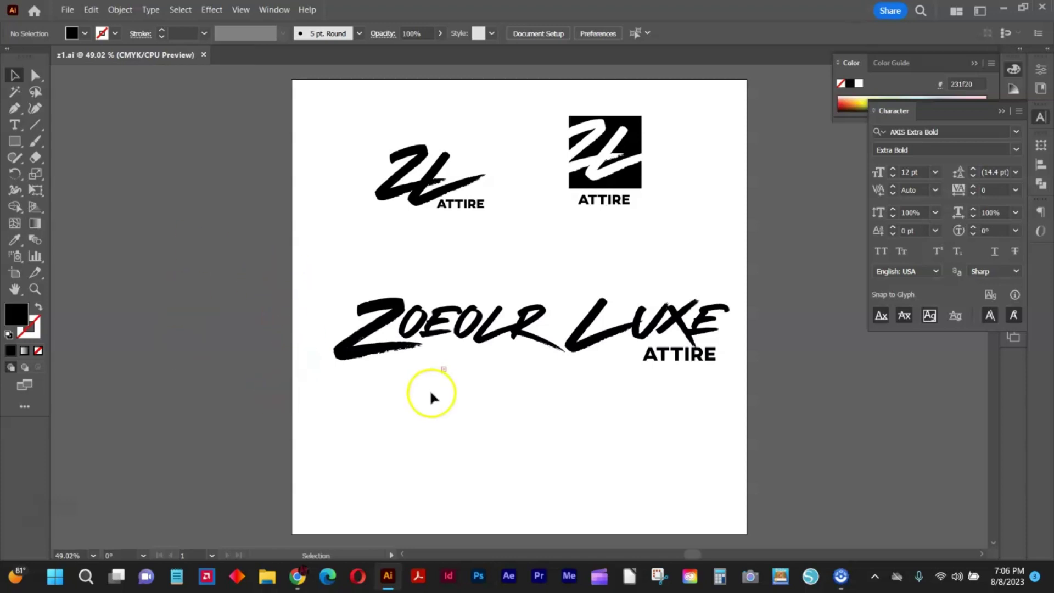
Step: Switch to the Chrome browser
left_click(297, 576)
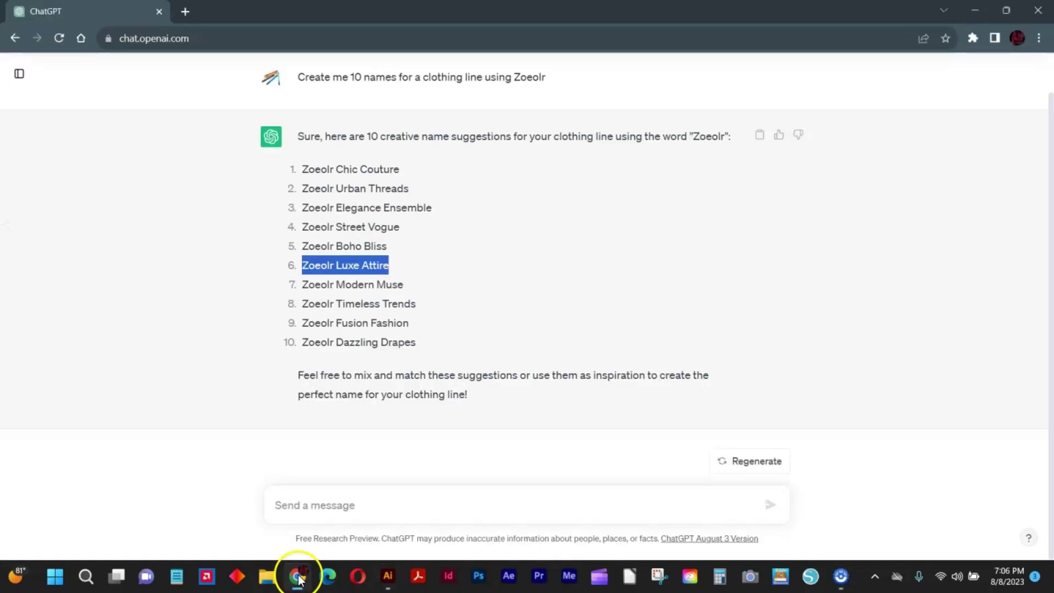
left_click(185, 12)
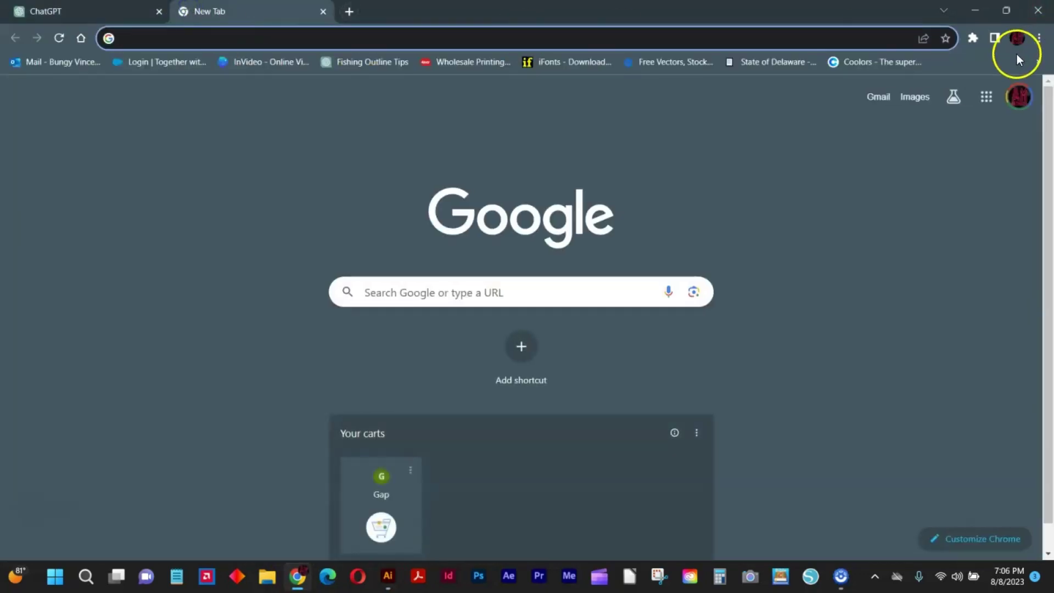
right_click(970, 63)
left_click(869, 304)
left_click(323, 12)
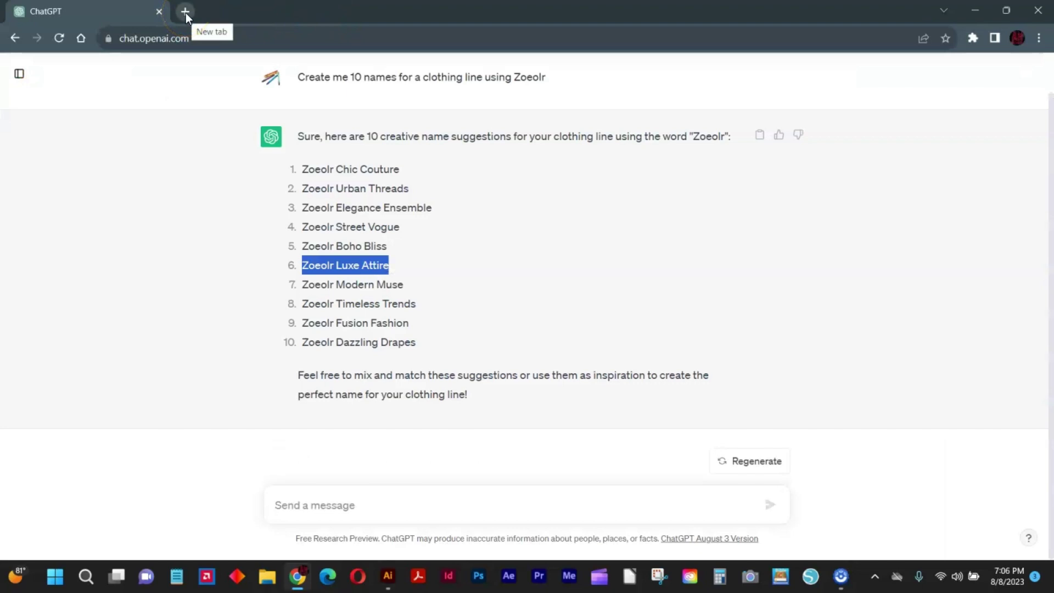
Step: Open shopify.com in a new browser tab and start the free trial
left_click(185, 12)
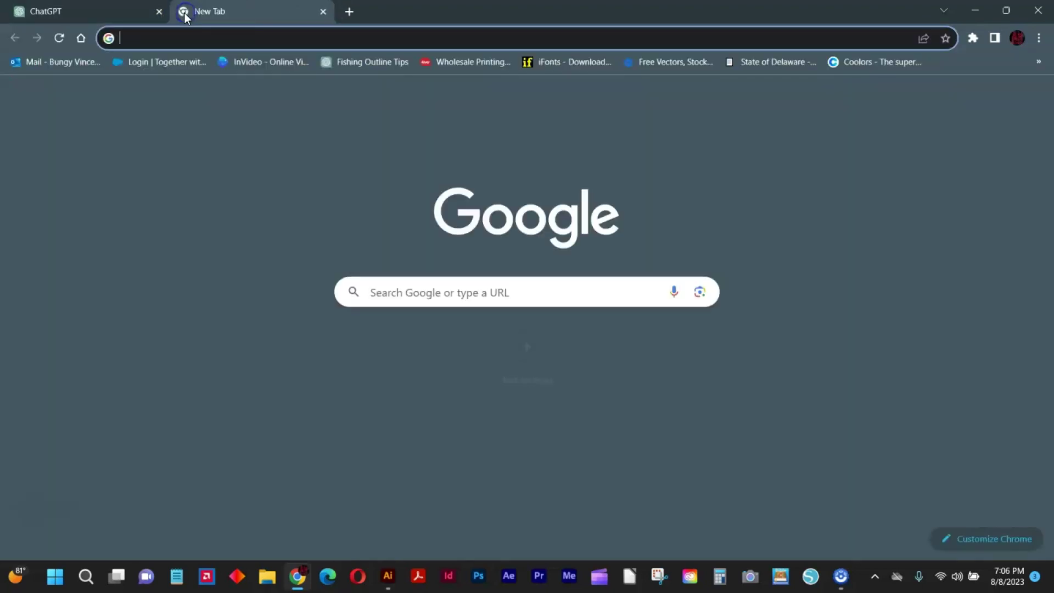
type("shopify.com")
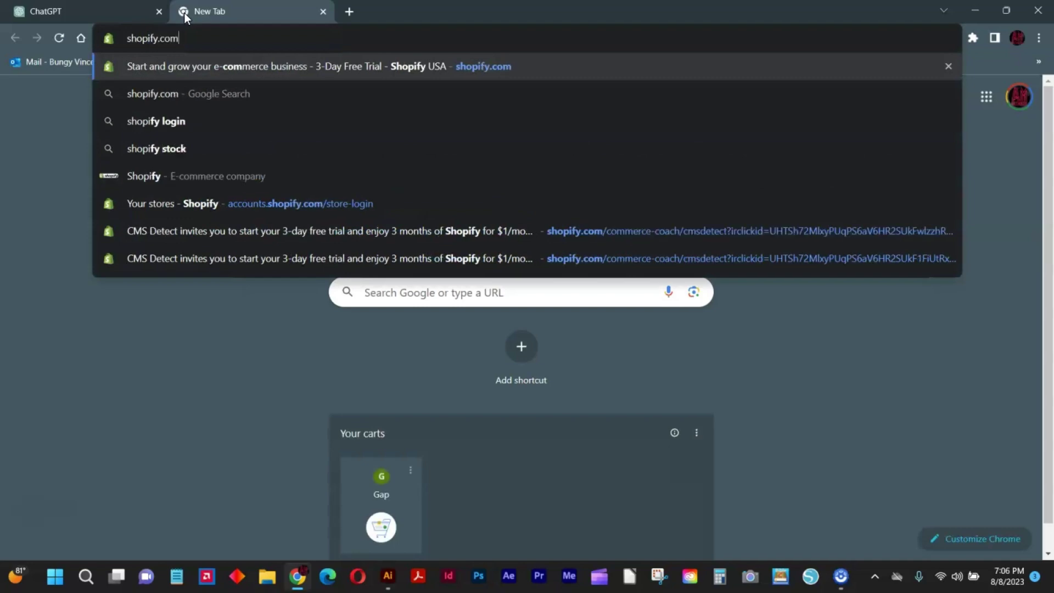
key("Return")
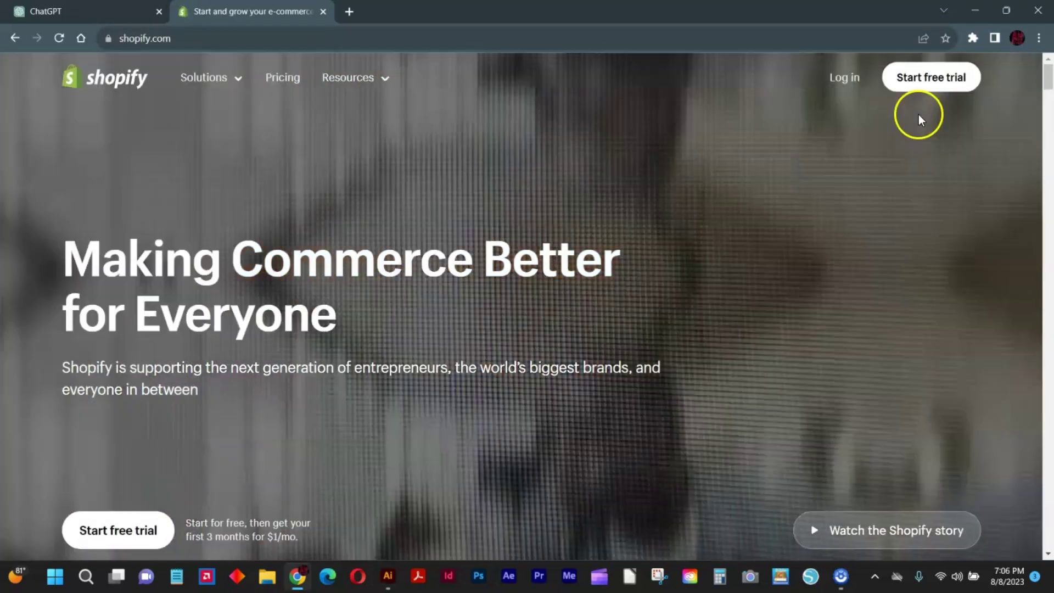
left_click(910, 81)
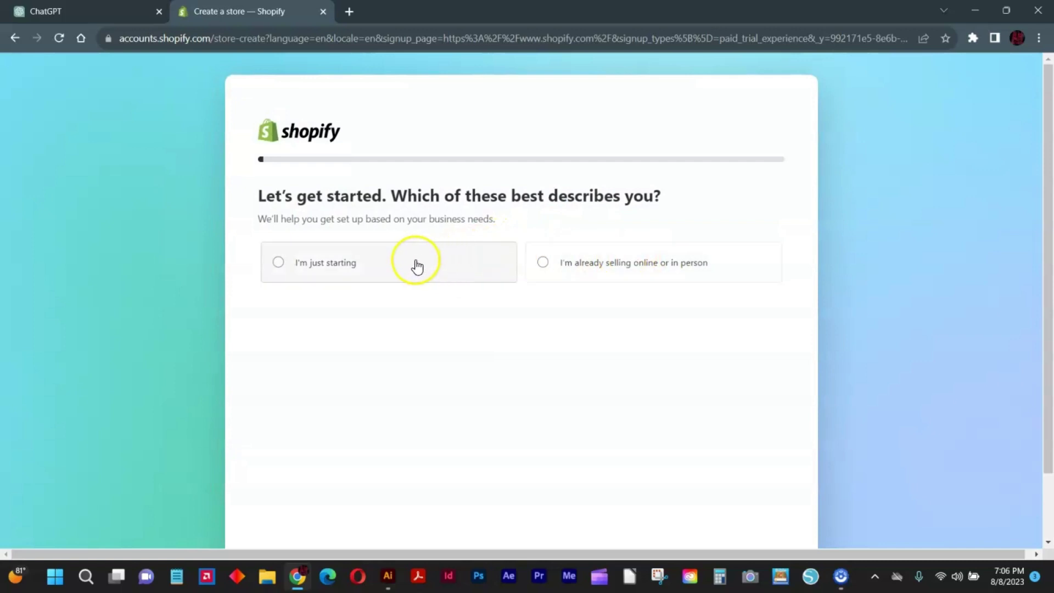
Step: Answer the first store setup question with "I'm just starting" and skip all the remaining questions
left_click(417, 267)
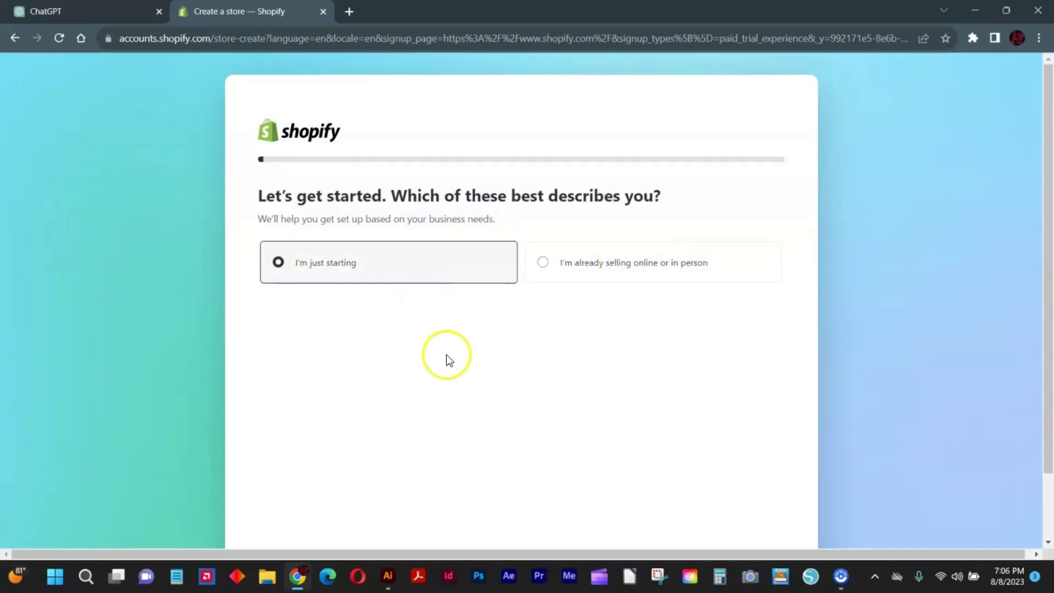
scroll(659, 445, "down", 1)
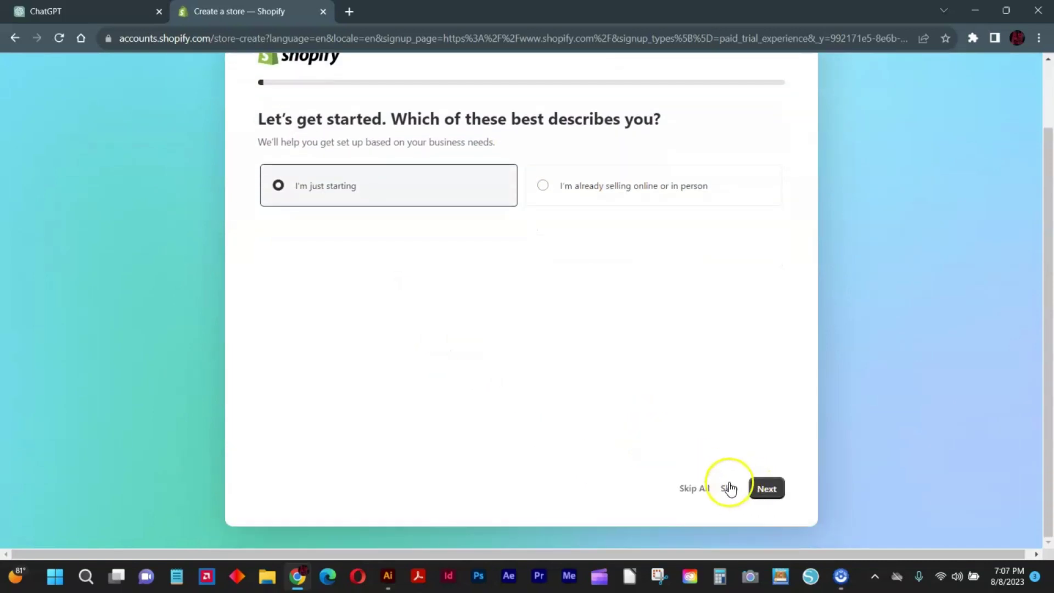
left_click(767, 489)
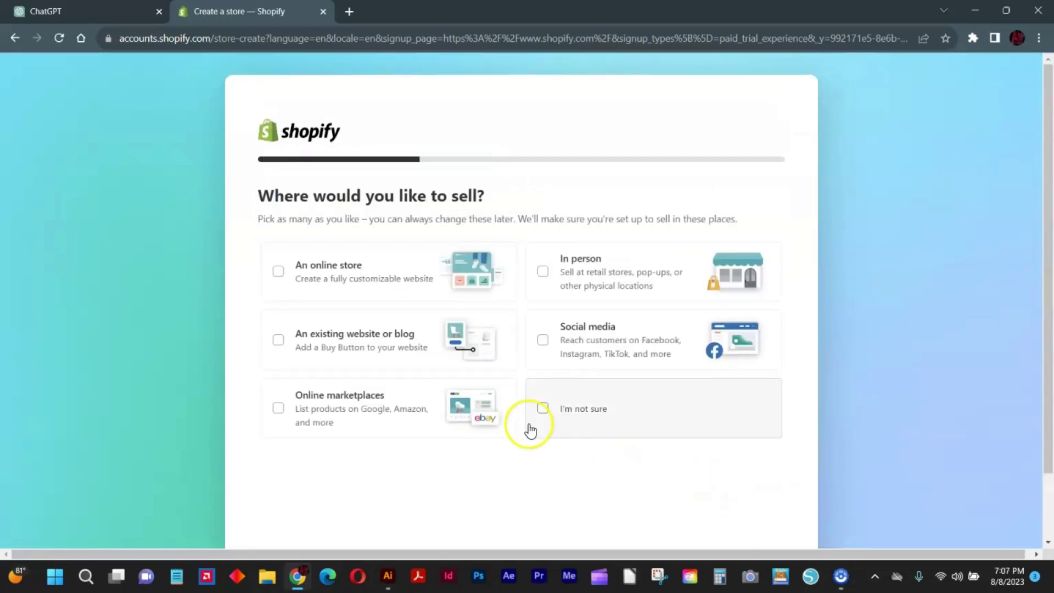
scroll(516, 351, "down", 1)
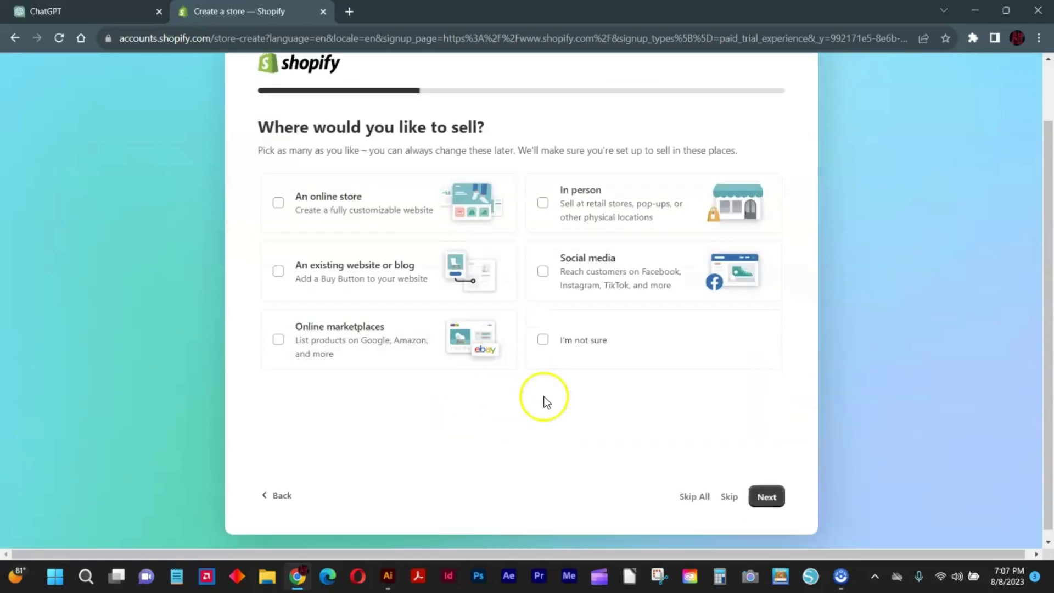
left_click(705, 488)
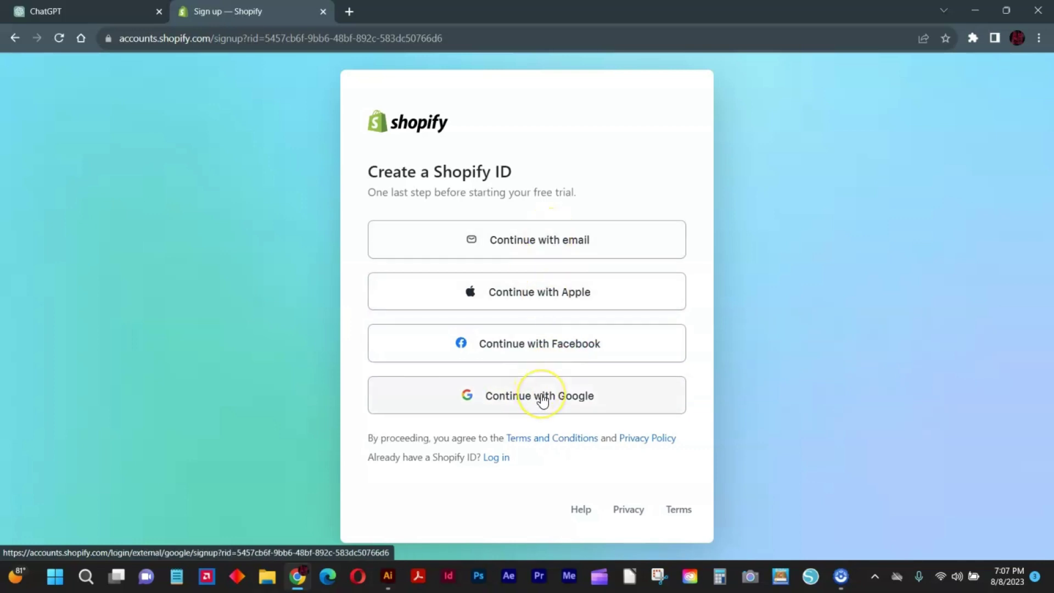
Step: Create the Shopify ID by continuing with Google and choosing an existing Google account
left_click(526, 245)
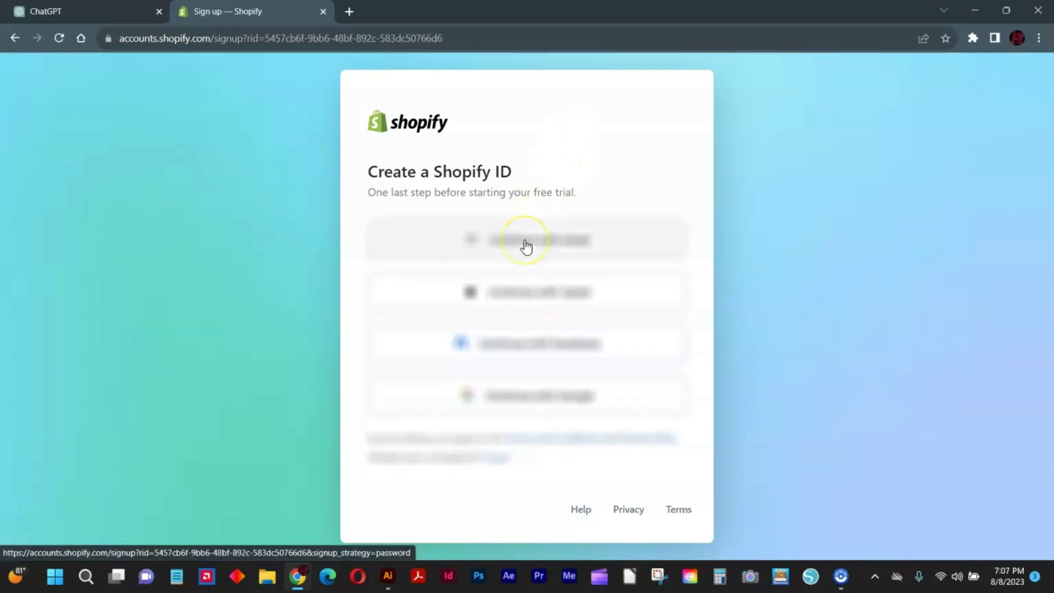
left_click(513, 401)
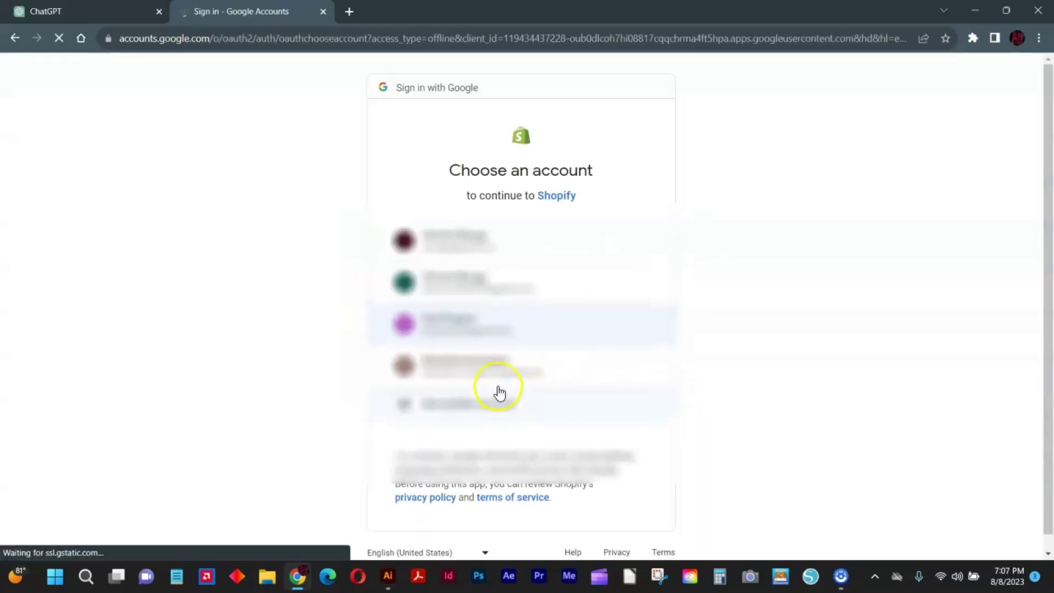
left_click(492, 368)
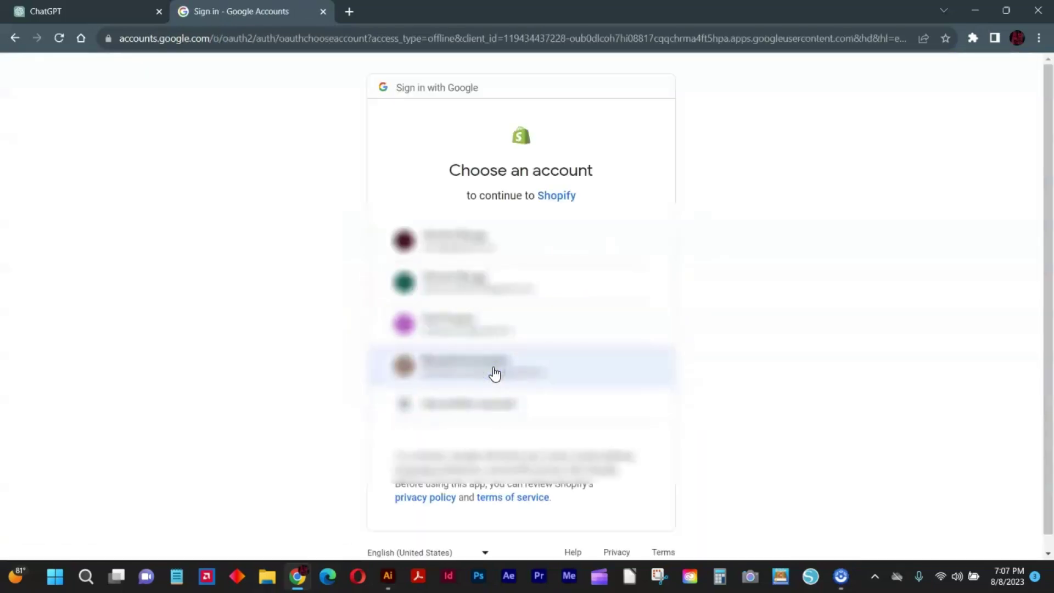
left_click(493, 368)
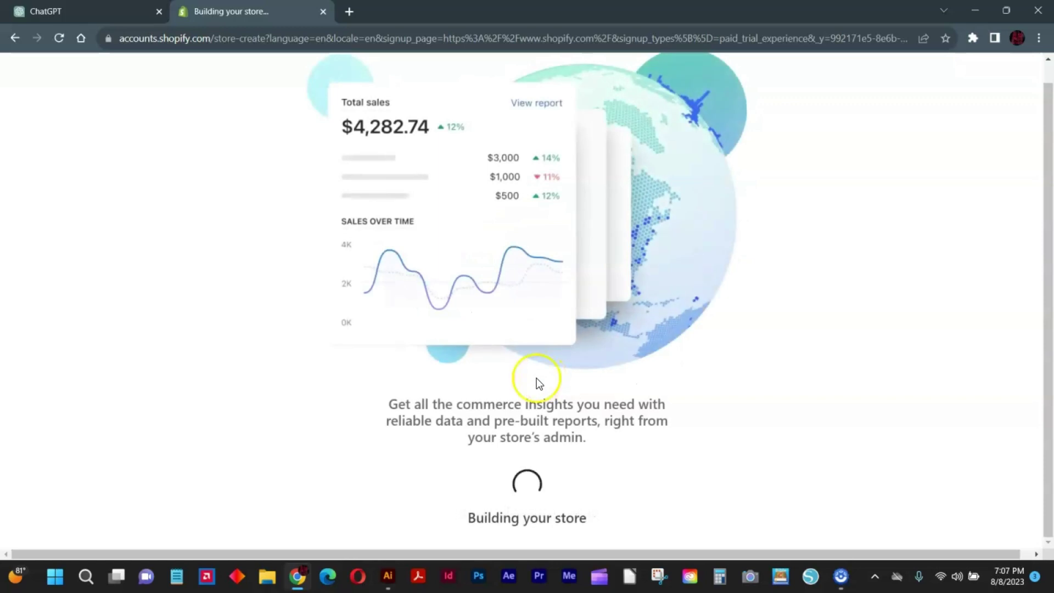
Step: Open Printful's Stores page in a new browser tab, examine the options for creating a new store, and close the tab
left_click(356, 7)
type("printful.com/dashboard/sync?store=11272091")
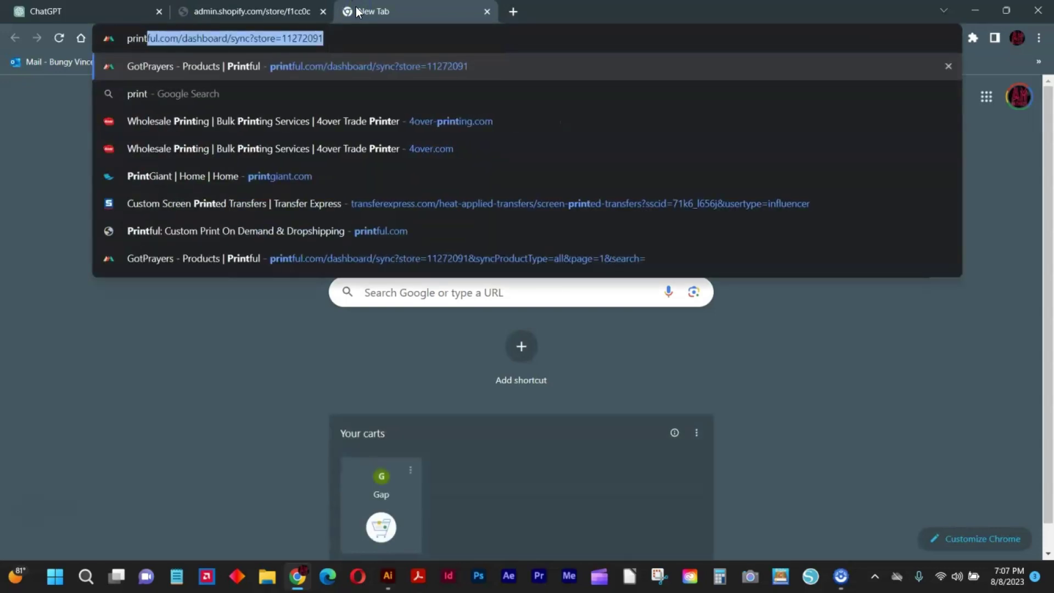
key("Return")
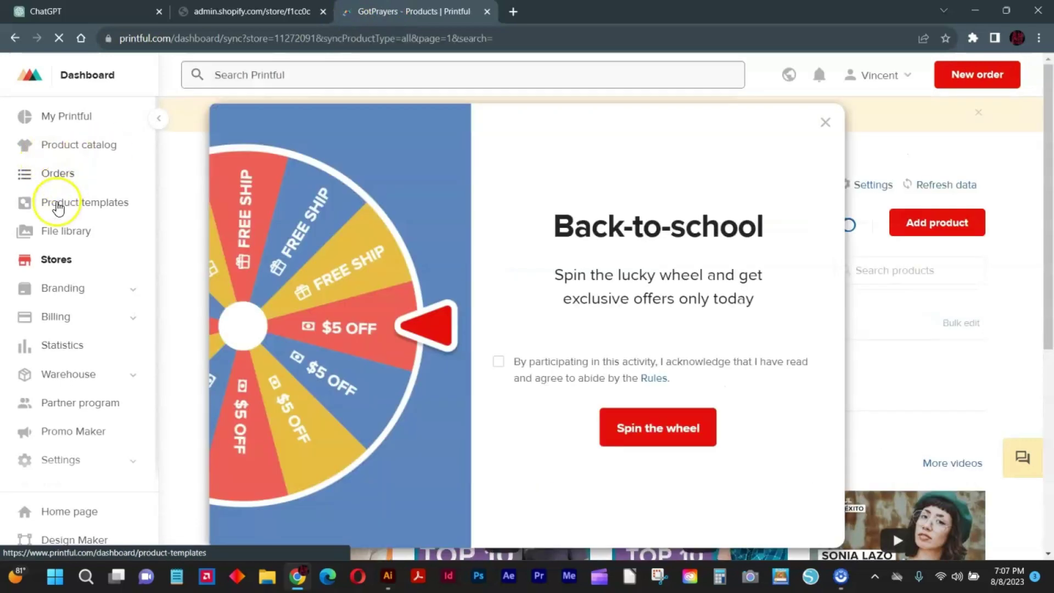
left_click(65, 262)
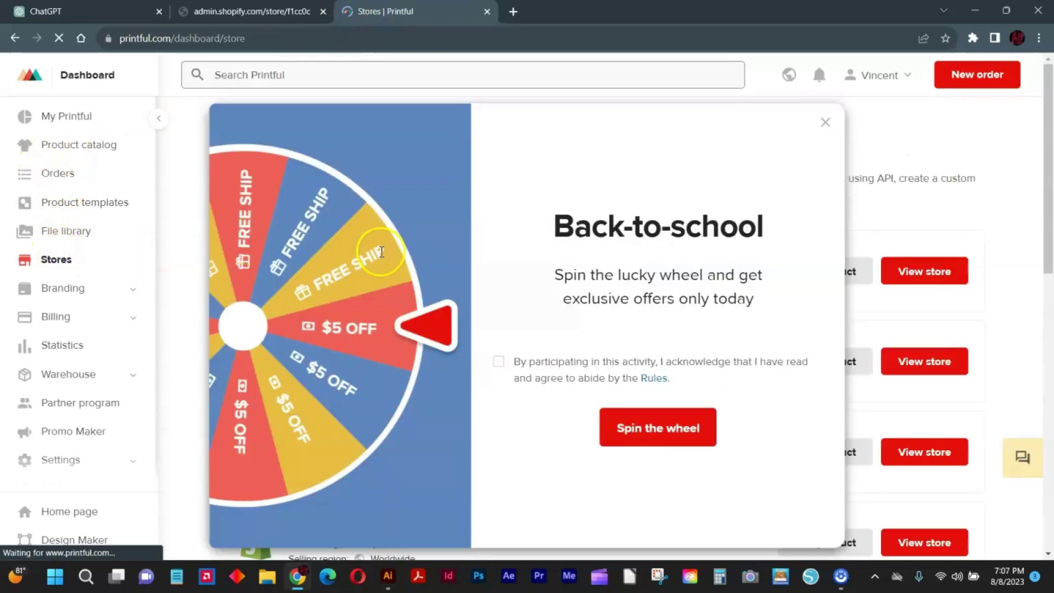
left_click(827, 137)
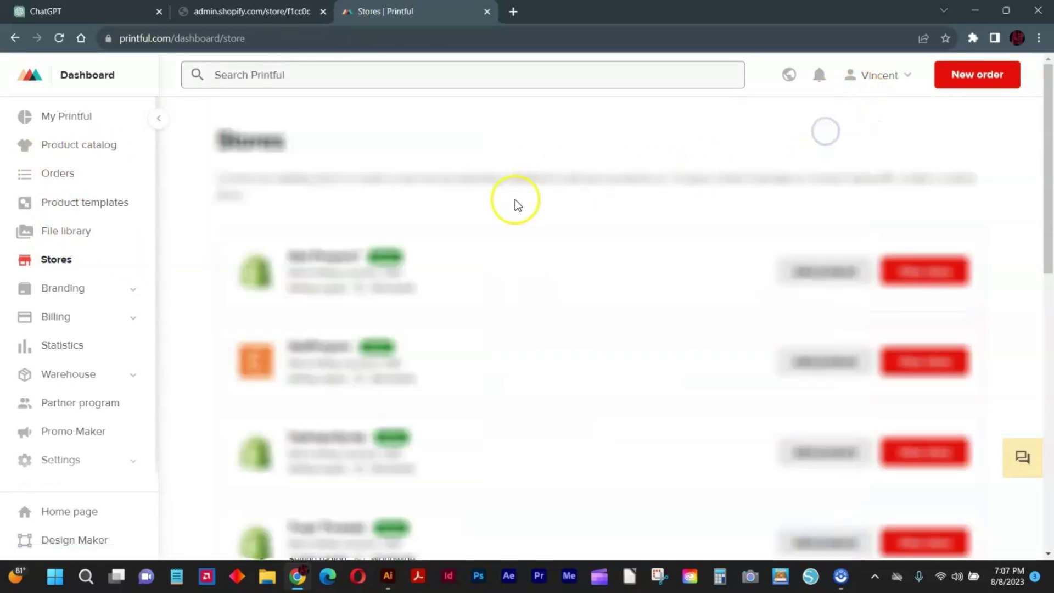
scroll(489, 266, "down", 10)
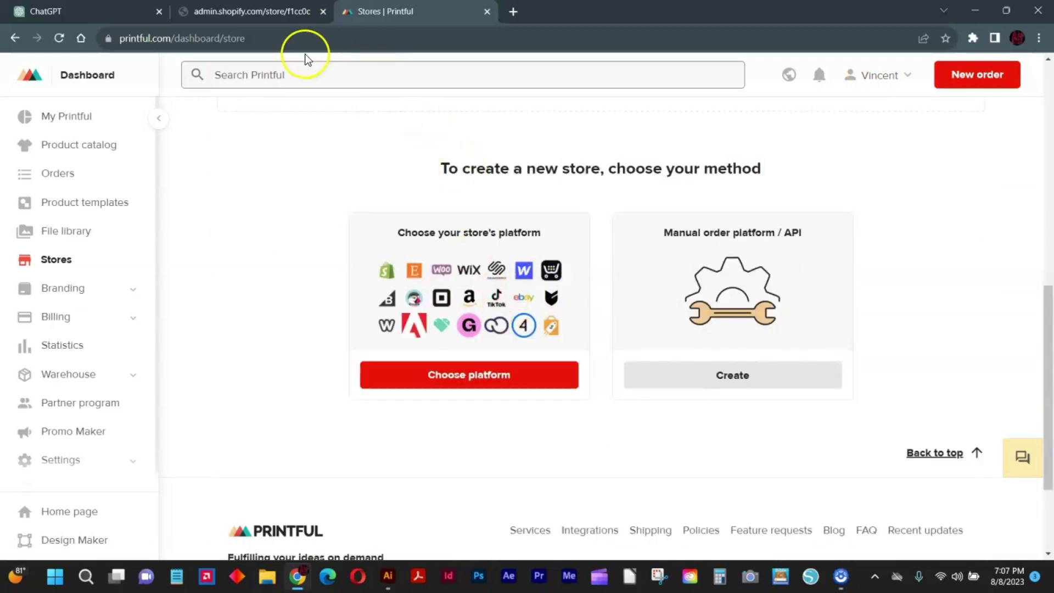
left_click(488, 11)
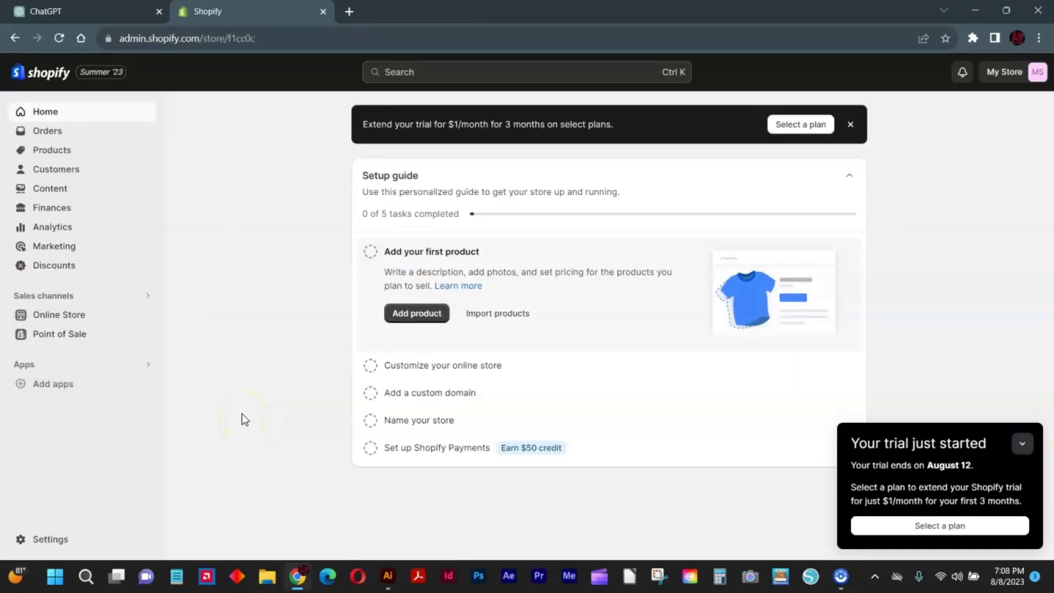
Step: Open the store's Brand settings
left_click(76, 320)
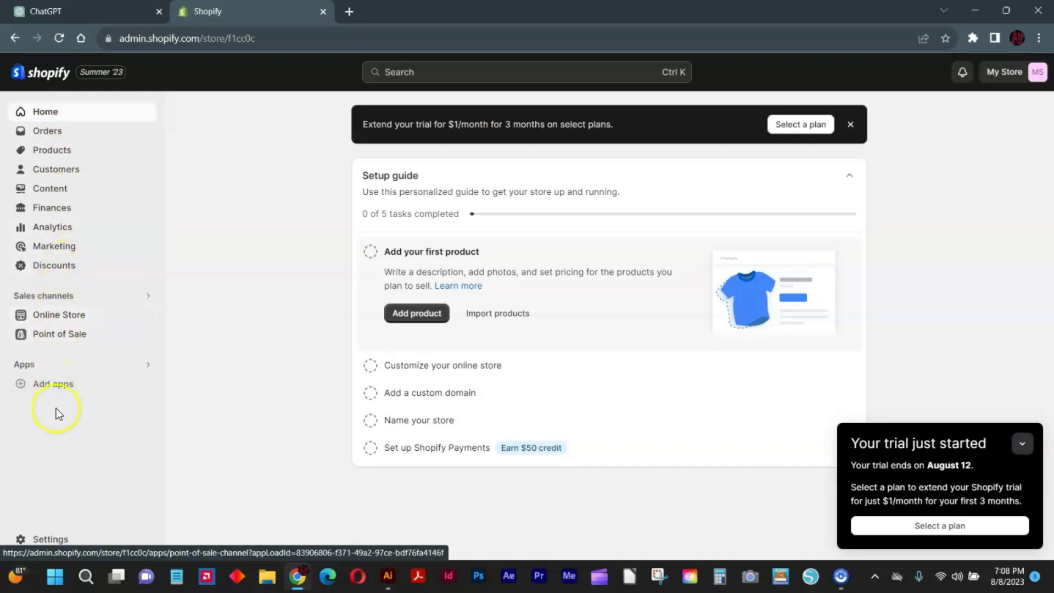
left_click(59, 540)
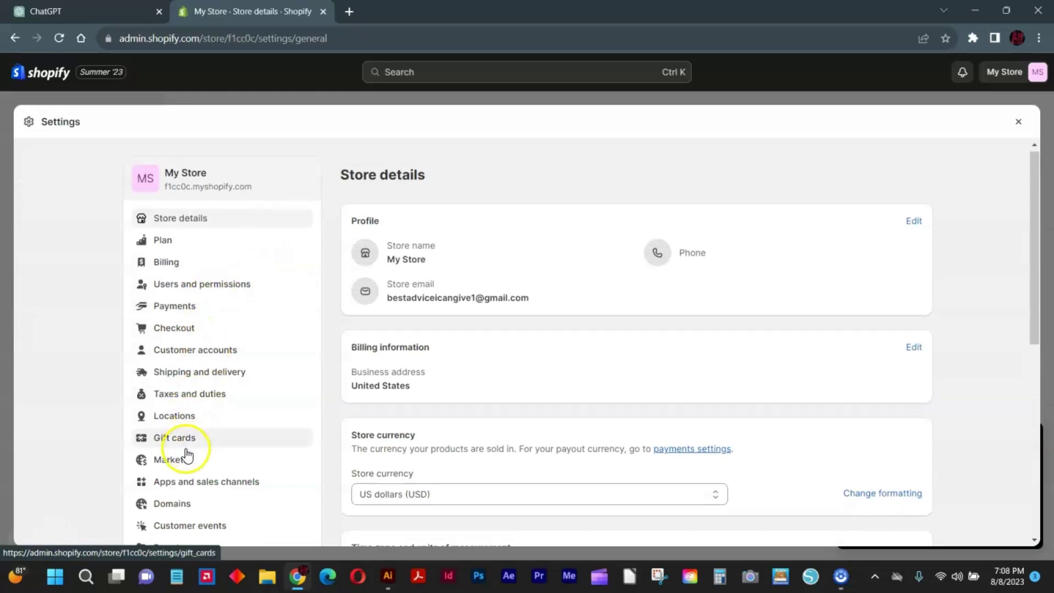
scroll(192, 445, "down", 3)
left_click(169, 346)
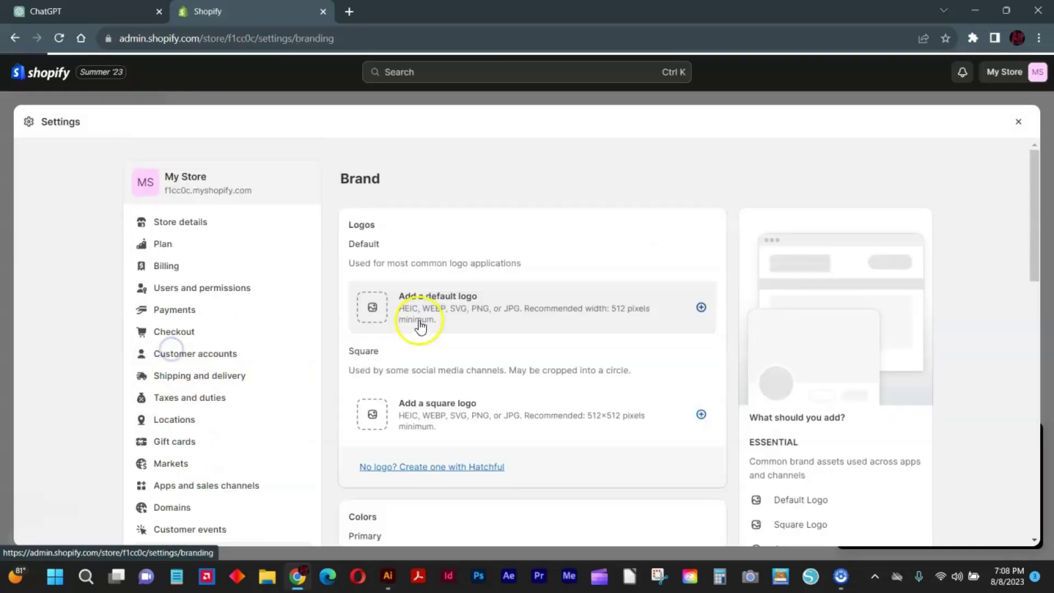
Step: Upload the z1, z2 and z3 logo images to the store library and use z1 as the default logo
left_click(382, 309)
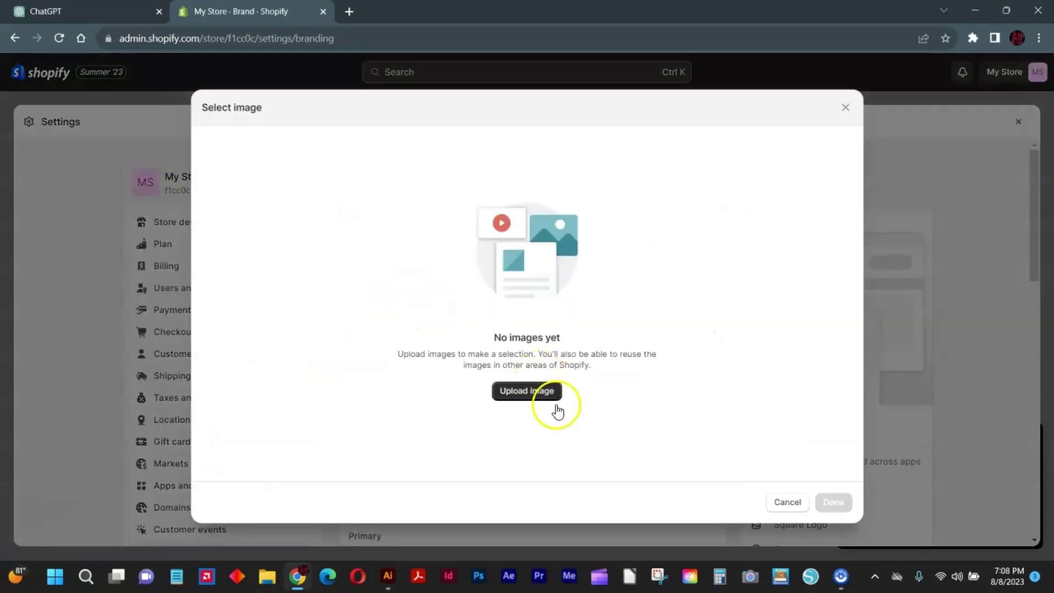
left_click(541, 393)
left_click_drag(331, 194, 164, 113)
key("Return")
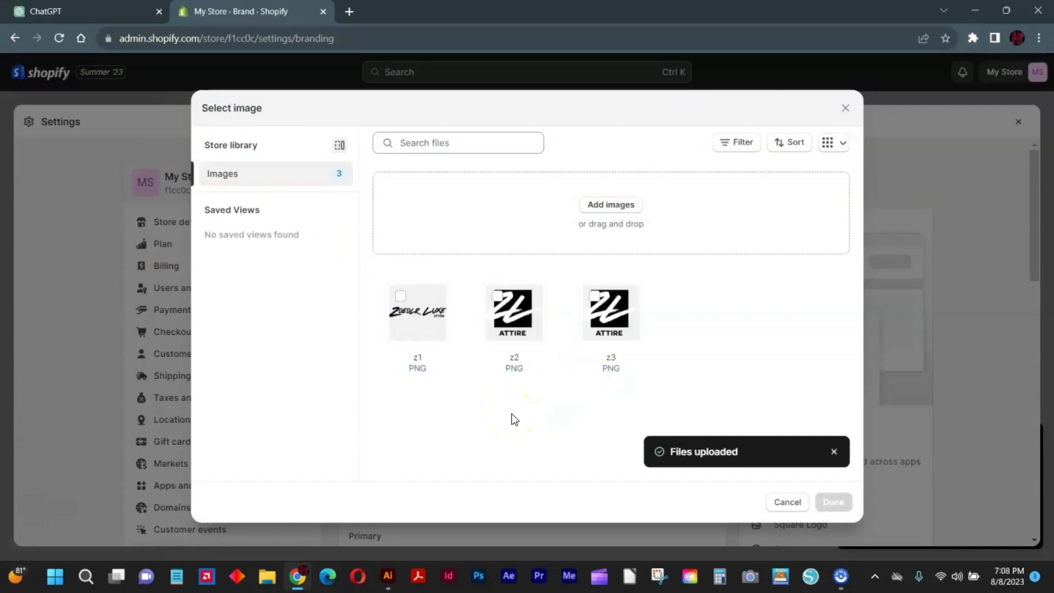
left_click(439, 298)
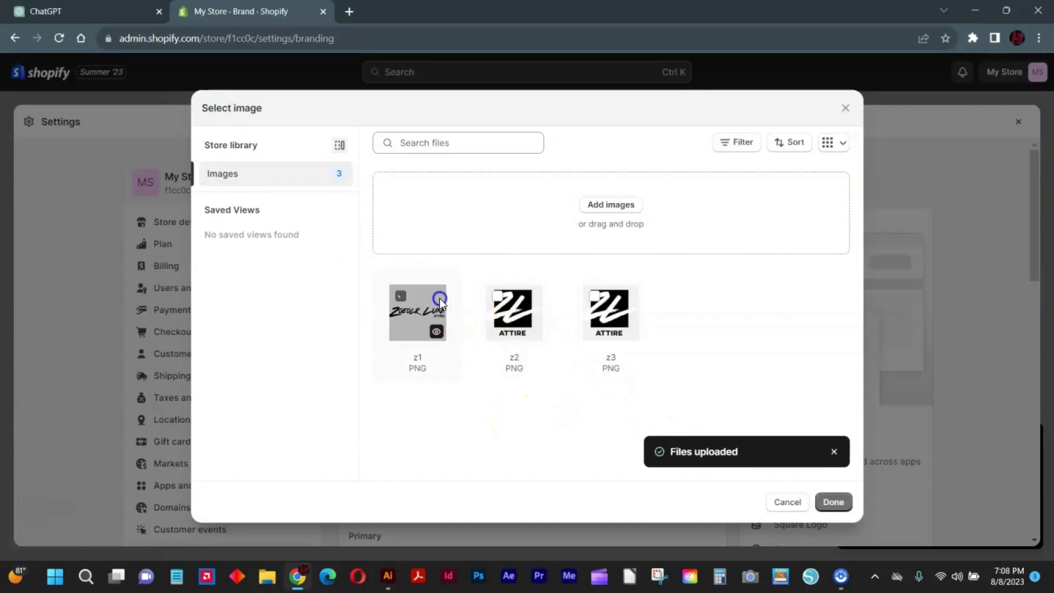
left_click(838, 506)
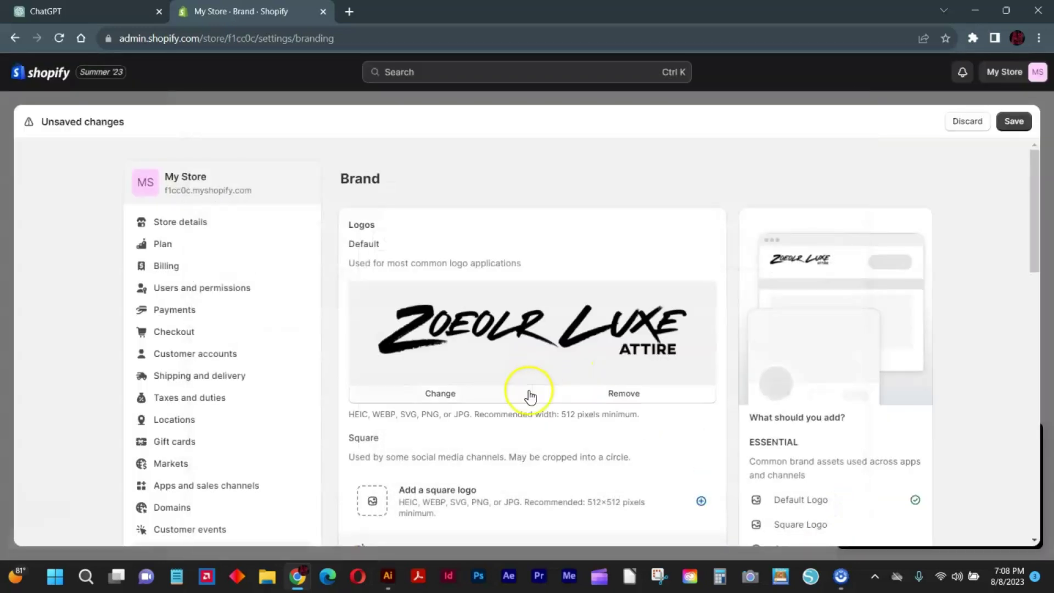
Step: Set the z2 image as the brand's square logo
scroll(546, 407, "down", 4)
left_click(372, 296)
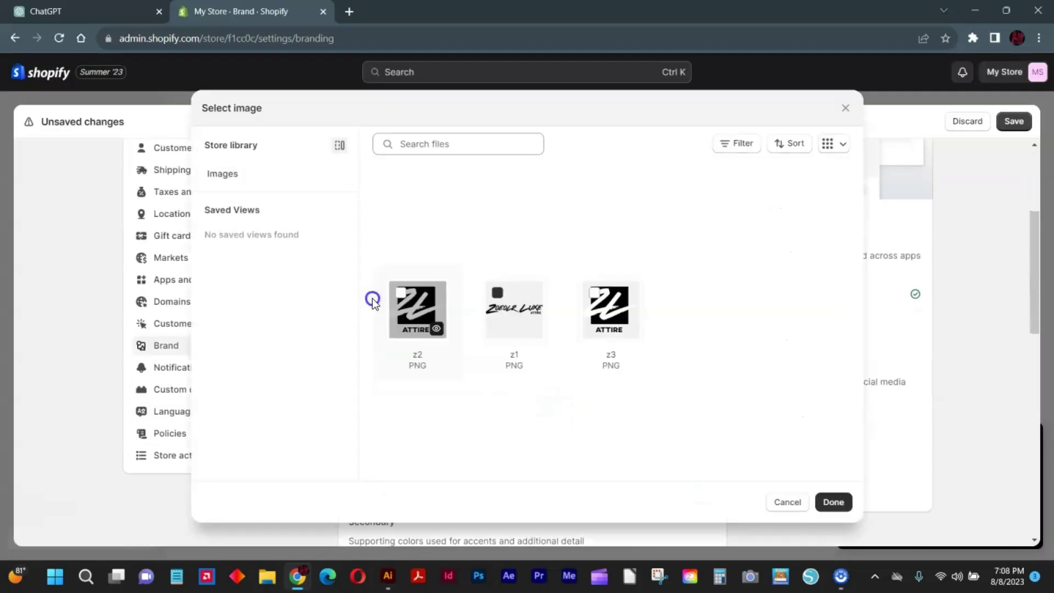
left_click(423, 309)
left_click(833, 502)
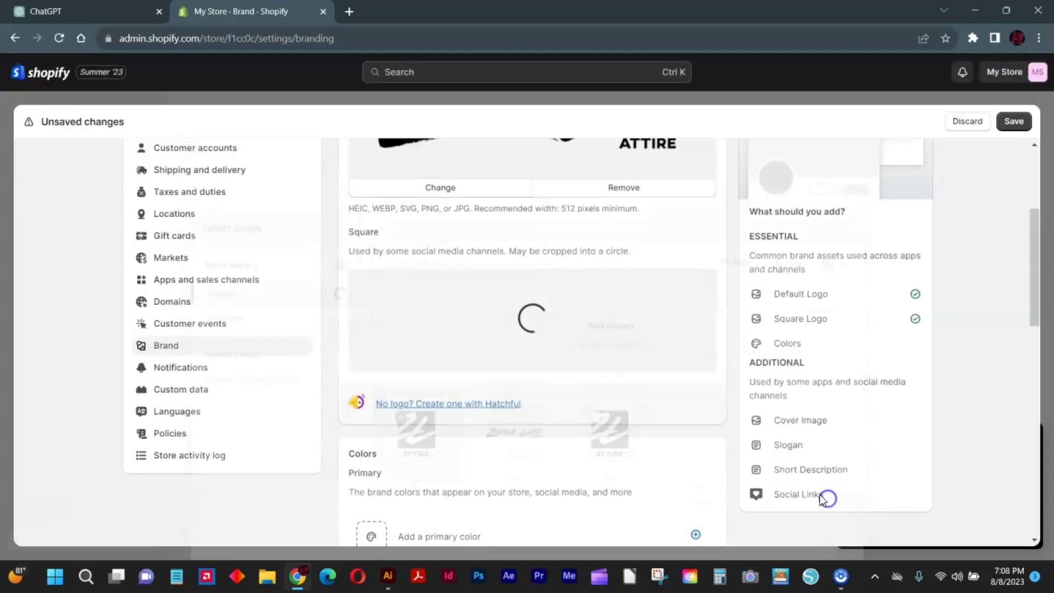
Step: Set the brand's primary color to black #000000 and its contrasting color to #ff6565
scroll(621, 444, "down", 5)
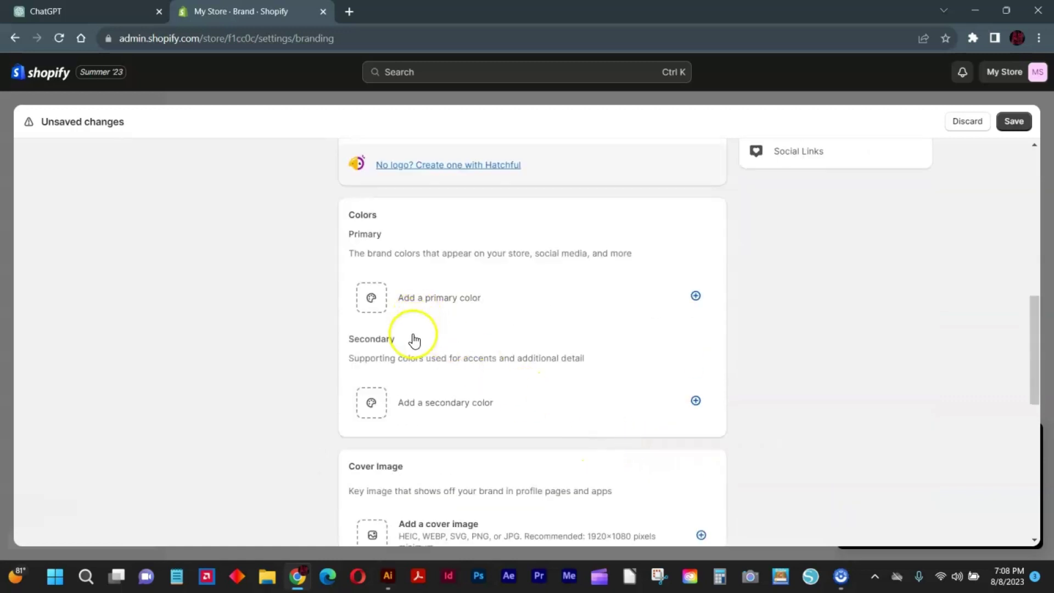
left_click(373, 300)
left_click_drag(364, 405, 277, 449)
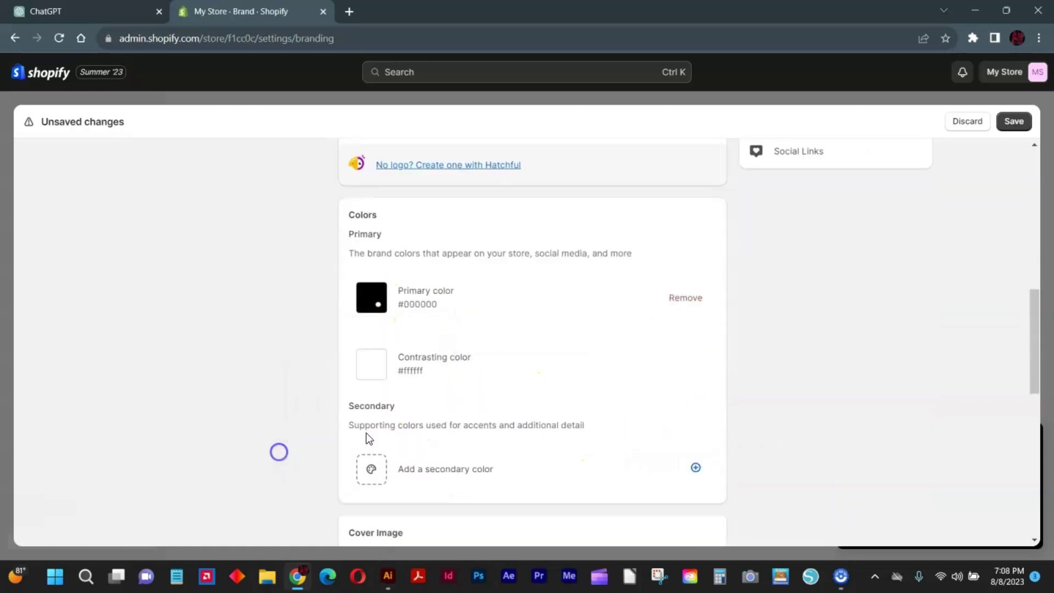
left_click(380, 363)
left_click_drag(363, 242, 372, 188)
left_click(619, 289)
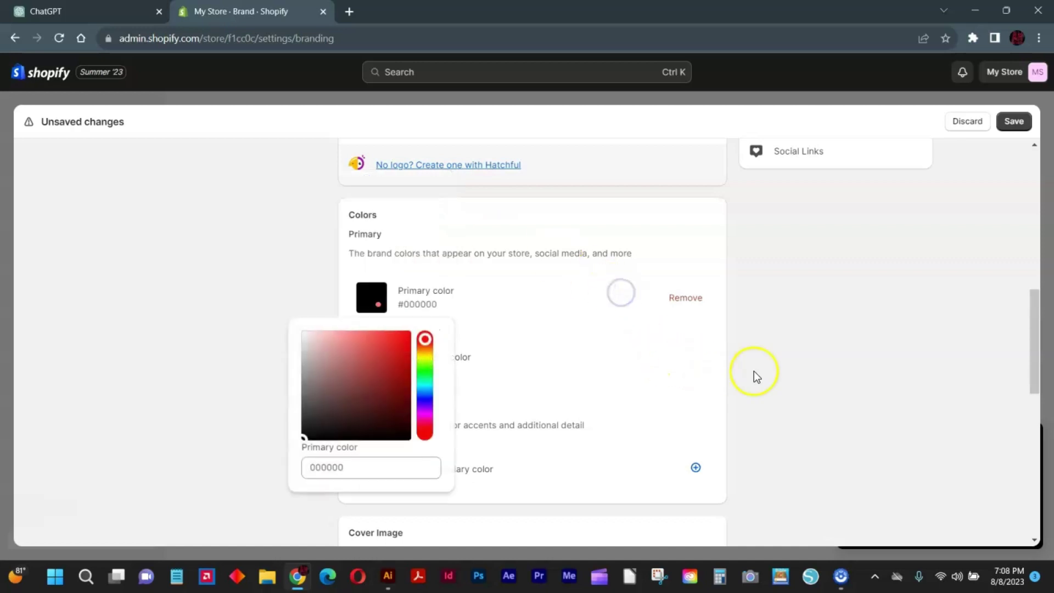
Step: Add a first secondary brand color of light gray #bbbbbb
scroll(714, 354, "down", 6)
scroll(494, 329, "up", 4)
left_click(366, 333)
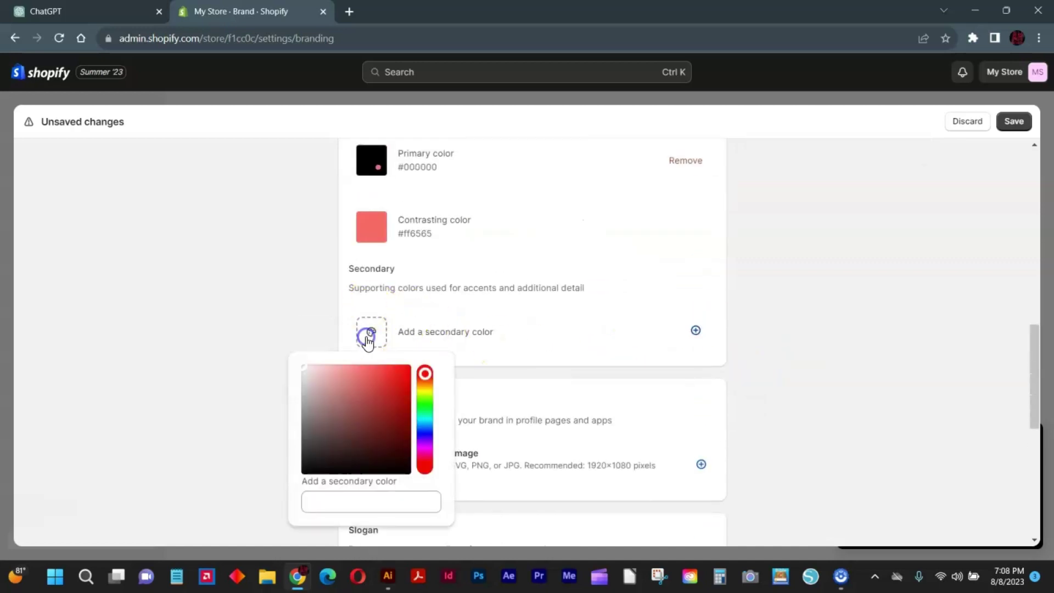
left_click_drag(337, 377, 298, 394)
left_click(823, 335)
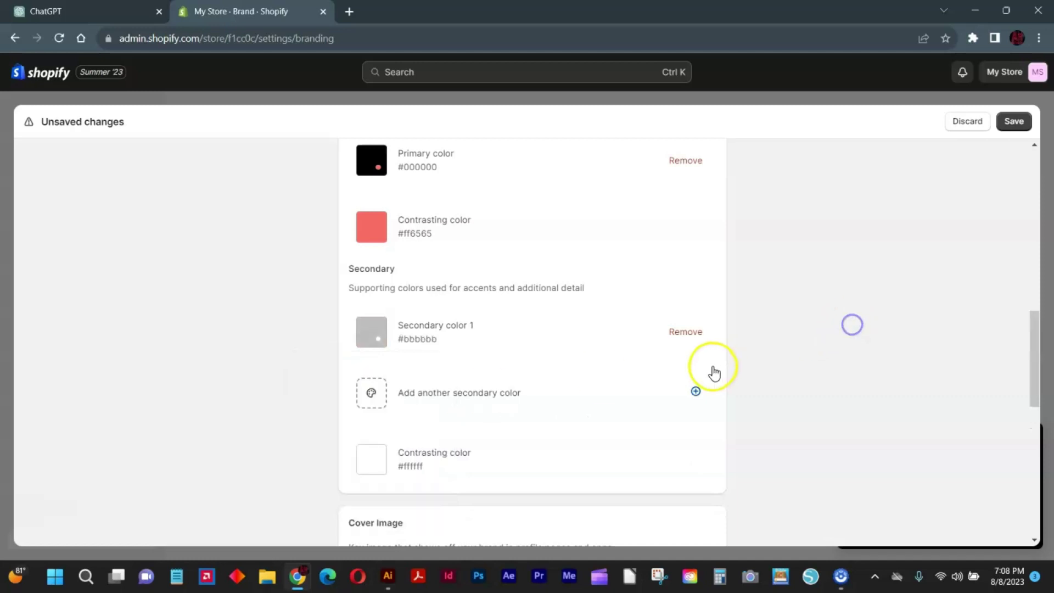
Step: Add a second secondary brand color of dark red #803b3b
scroll(686, 369, "down", 4)
scroll(576, 357, "up", 1)
left_click(378, 262)
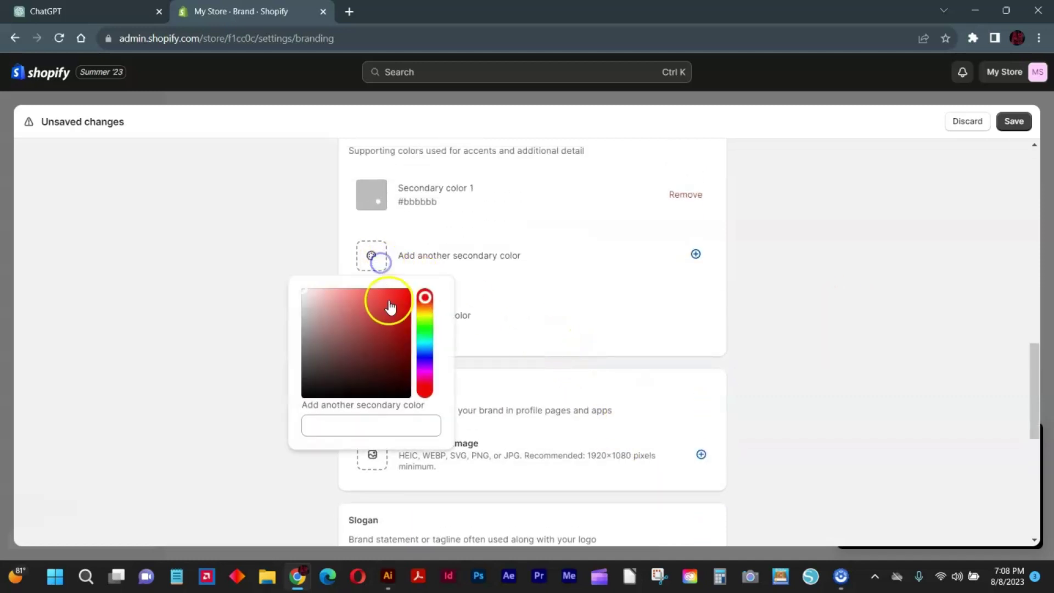
left_click_drag(390, 306, 360, 343)
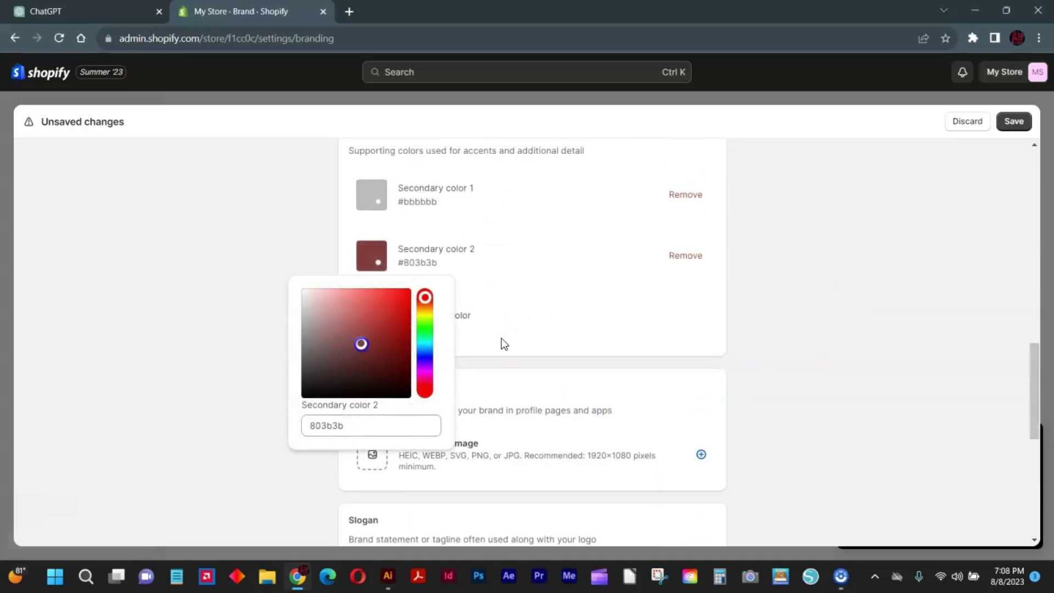
left_click(501, 343)
Step: Set the z1 logo from the store library as the brand's cover image
scroll(724, 318, "down", 3)
left_click(385, 314)
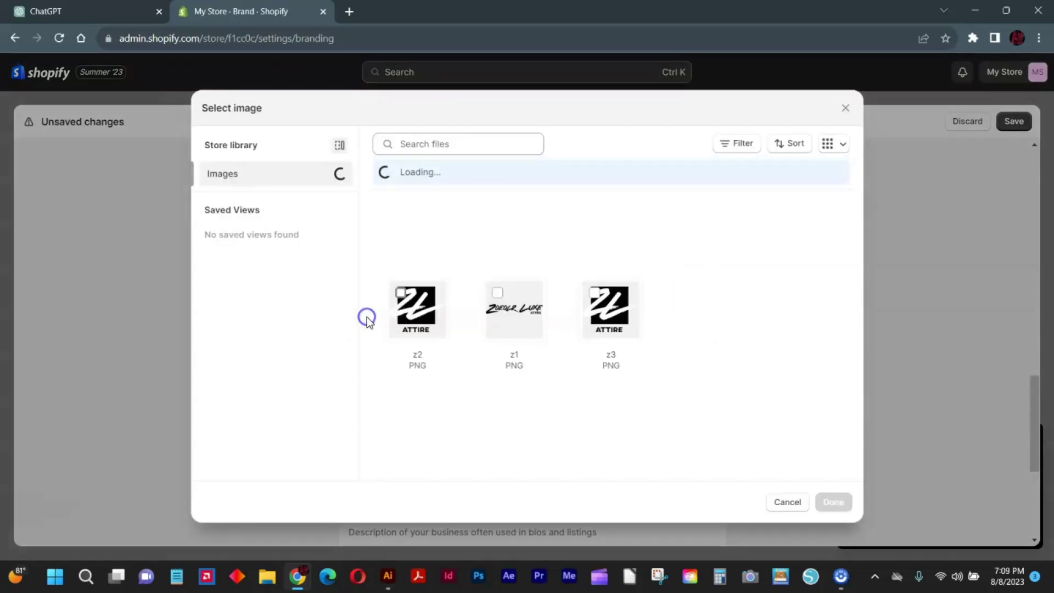
left_click(400, 313)
left_click(514, 332)
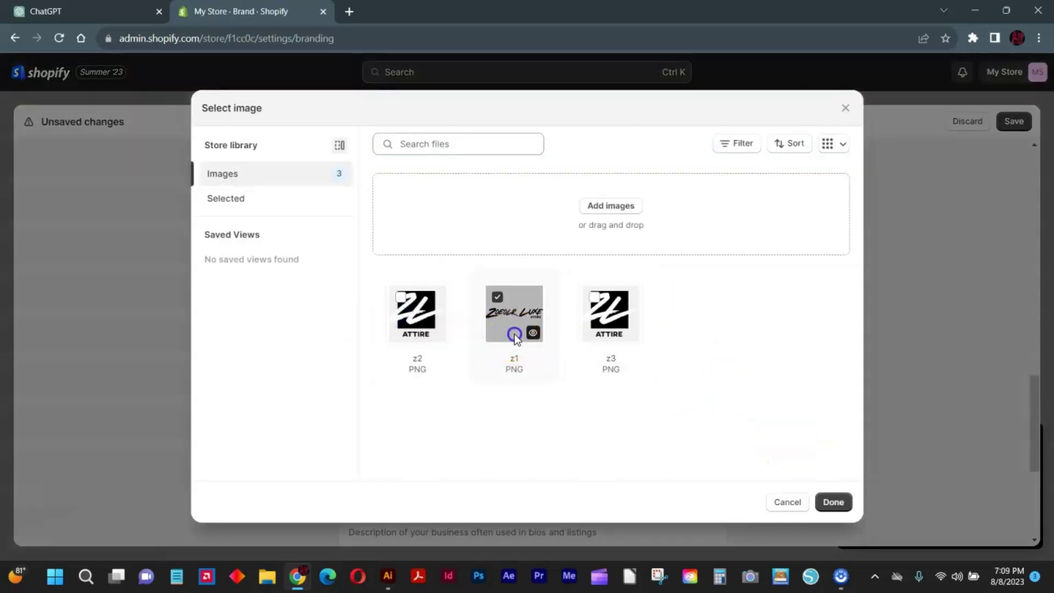
left_click(514, 334)
left_click(542, 332)
left_click(833, 502)
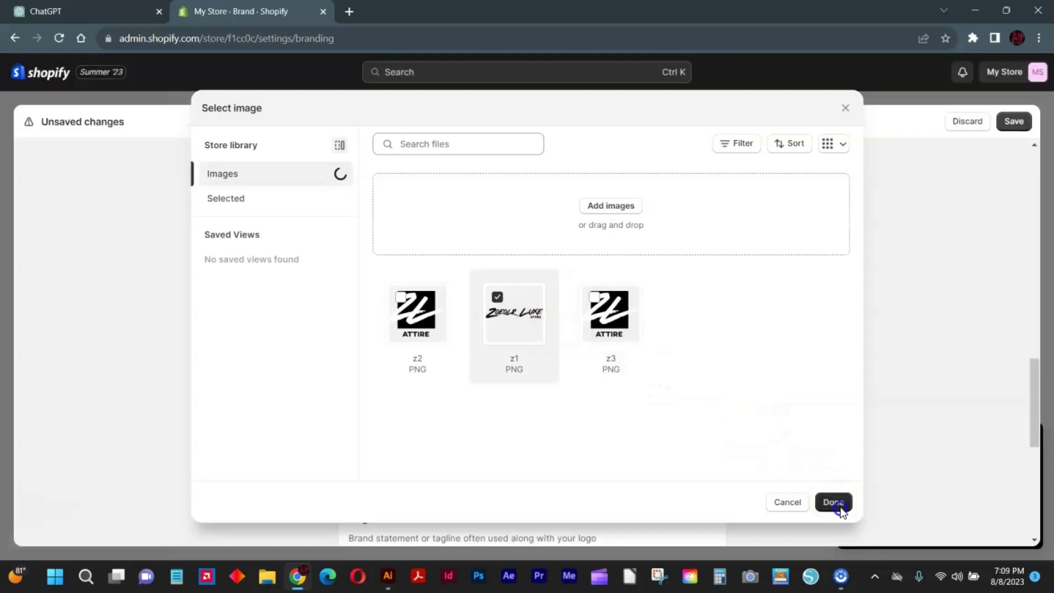
Step: Open the empty brand slogan for editing
scroll(697, 429, "down", 4)
scroll(659, 377, "down", 3)
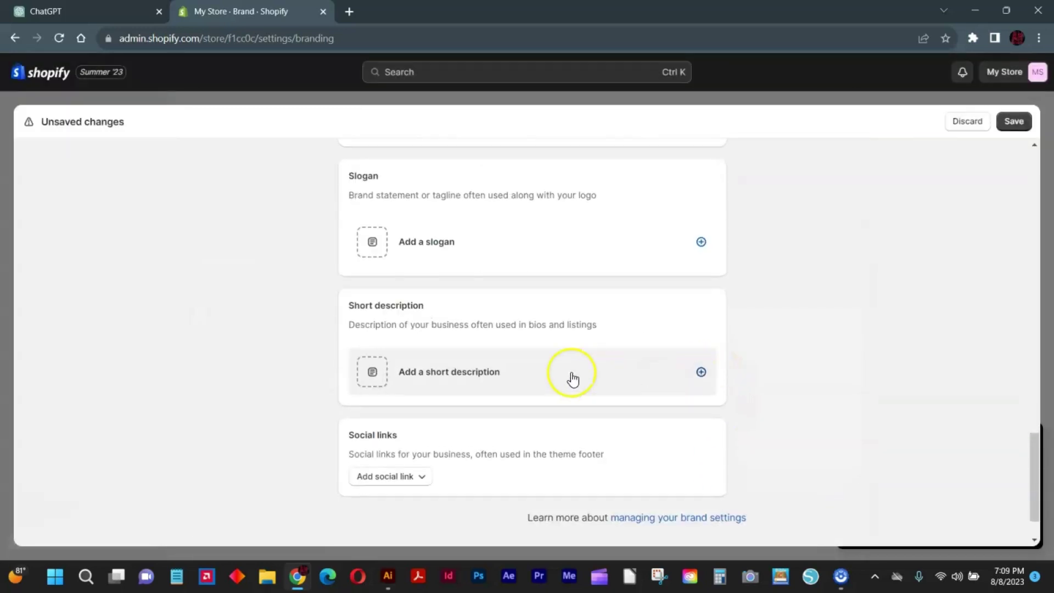
left_click(383, 242)
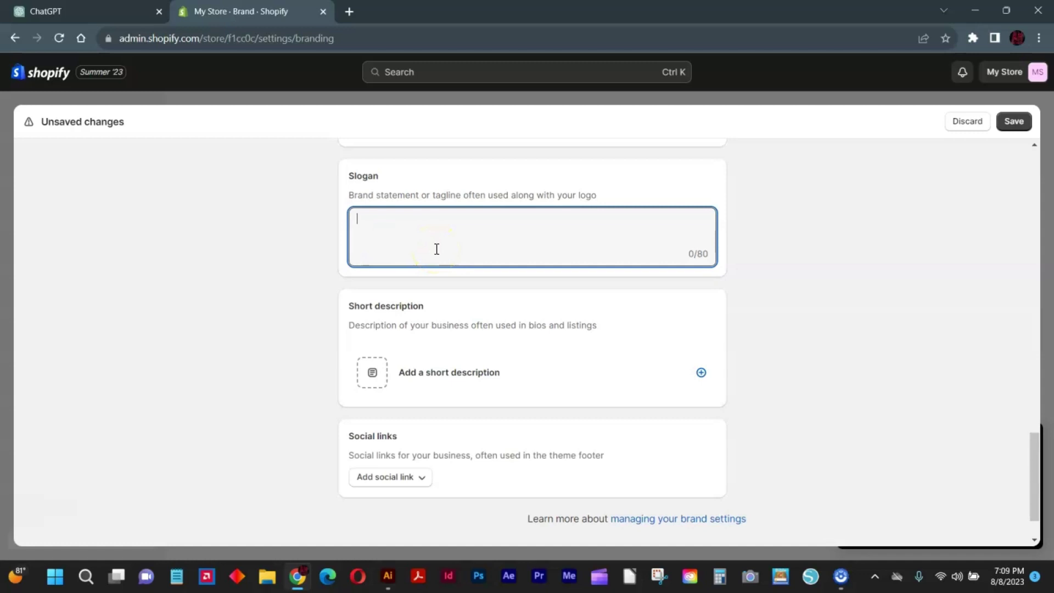
Step: Switch to ChatGPT and copy "Zoeolr Luxe Attire" from its list of names into a new message
key("ctrl+shift+Tab")
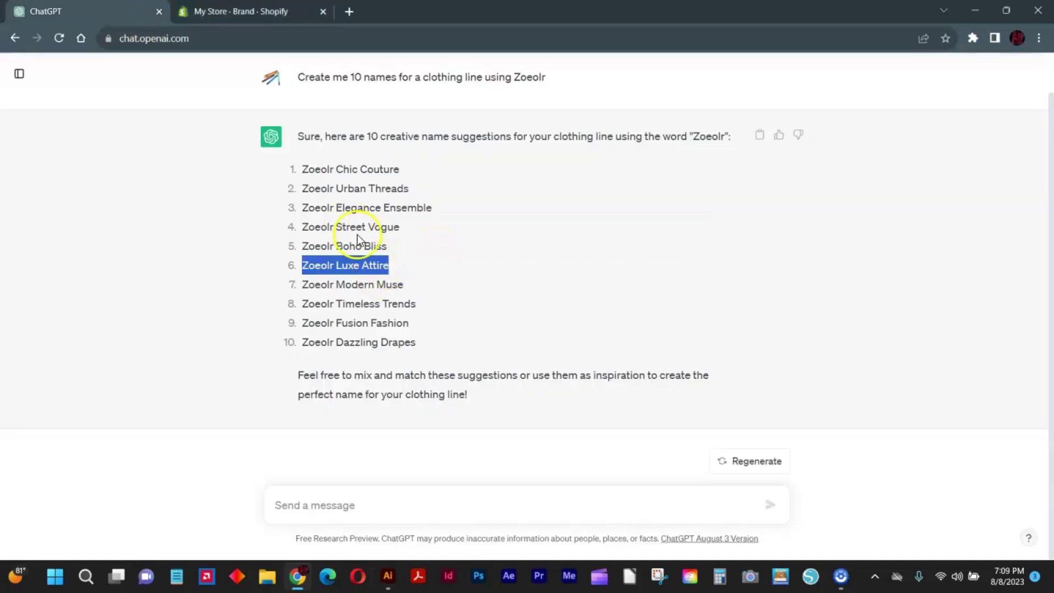
right_click(356, 257)
left_click(338, 263)
triple_click(338, 265)
right_click(347, 264)
left_click(385, 280)
left_click(380, 504)
key("ctrl+v")
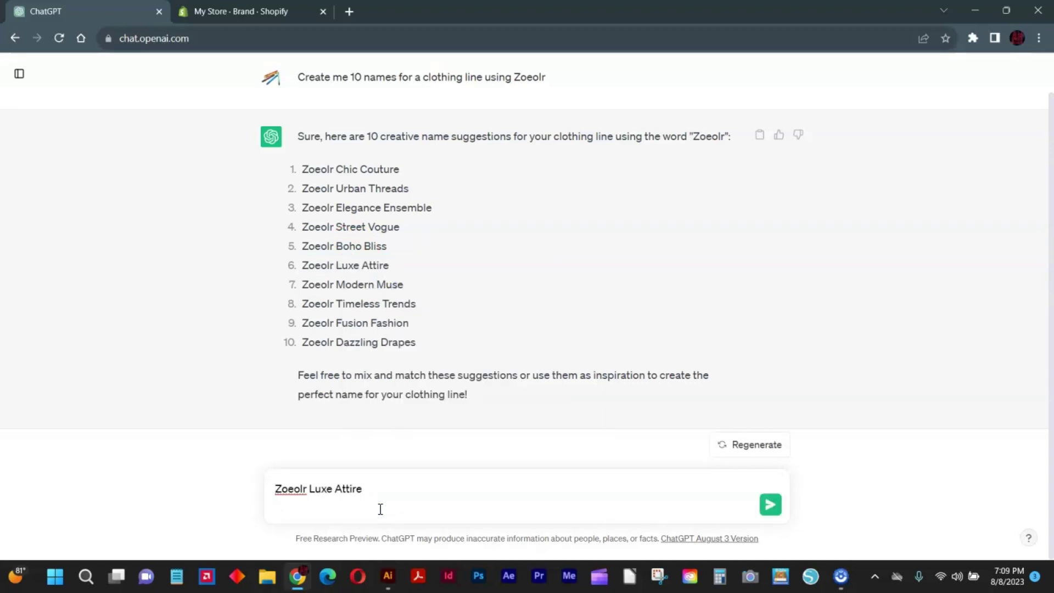
Step: Complete the message as "Create shopify slogan Zoeolr Luxe Attire" and send it
key("Up")
type("Create ")
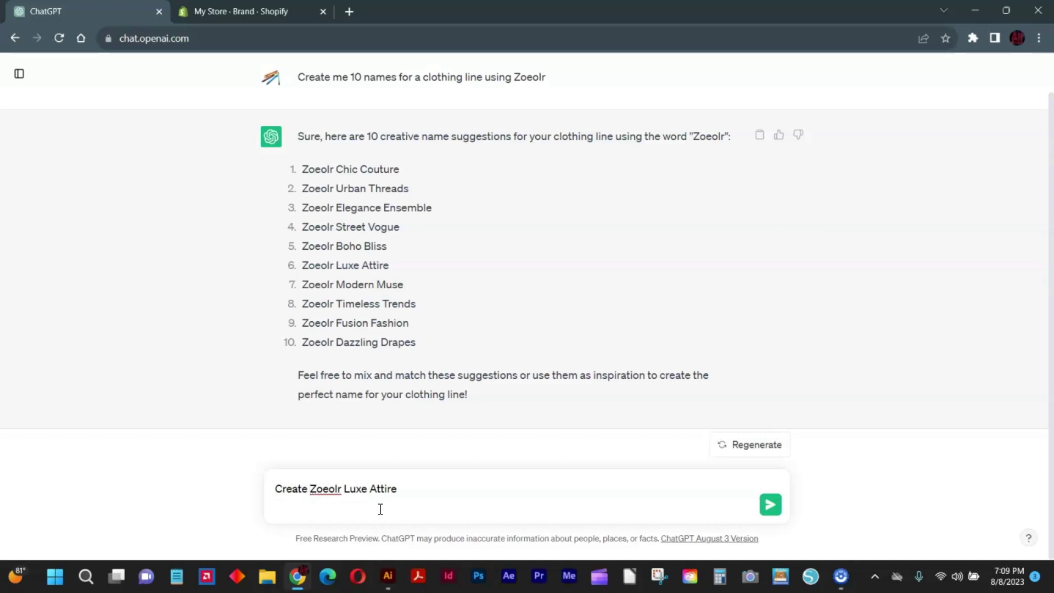
type("shopify s")
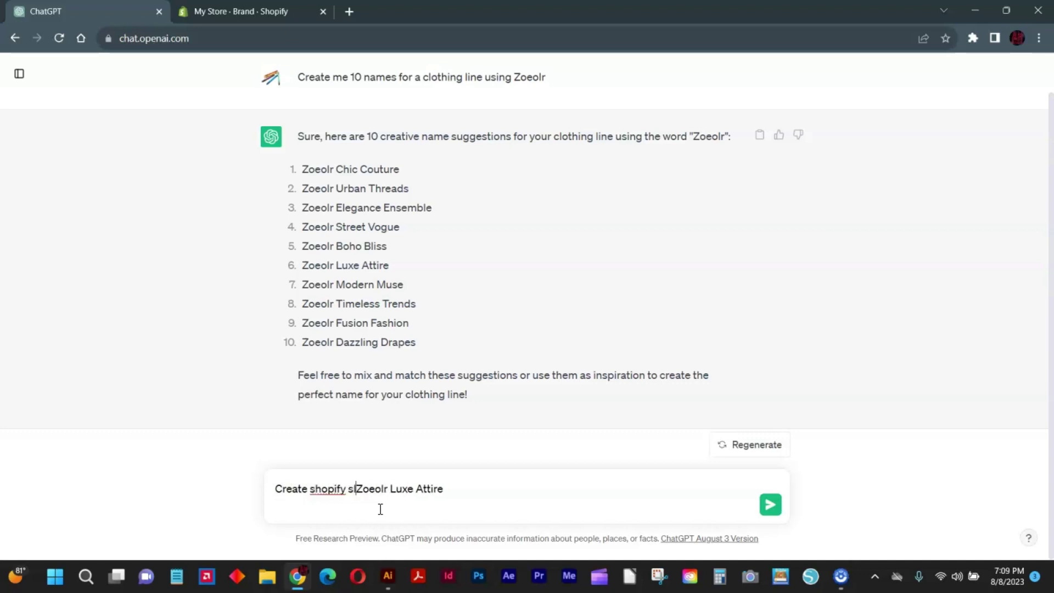
type("logan")
key("Return")
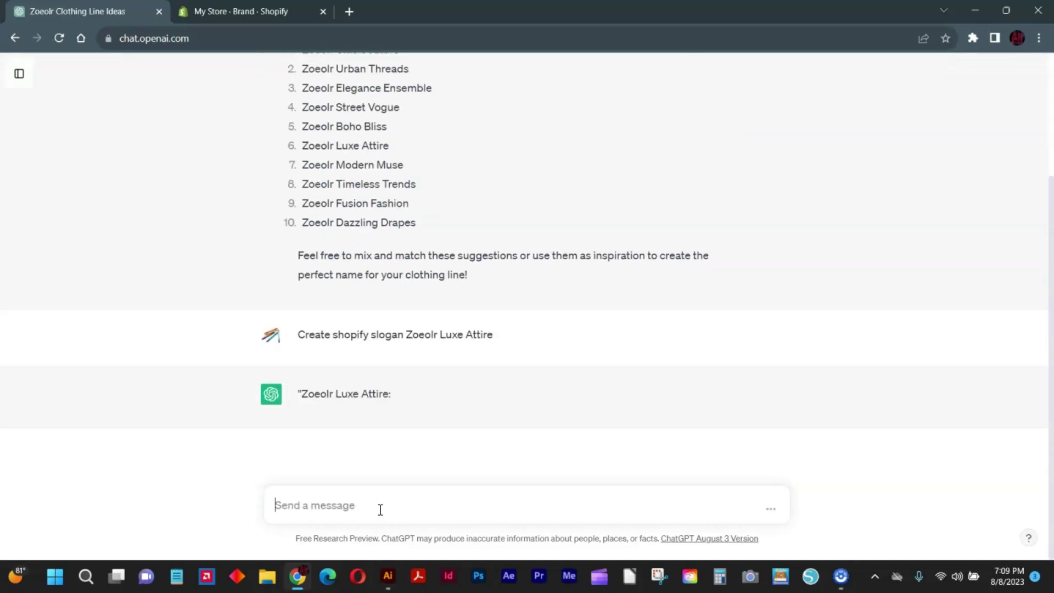
Step: Copy the generated slogan "Zoeolr Luxe Attire: Elevate Your Style, Embrace the Luxury." into the Shopify brand slogan, removing the extra blank lines
triple_click(479, 392)
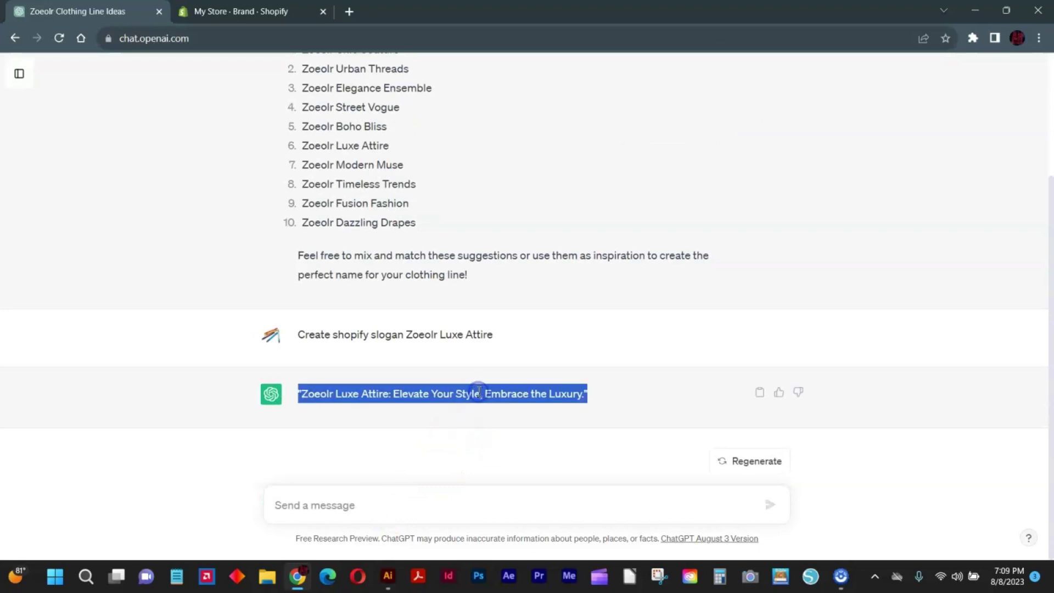
left_click(310, 11)
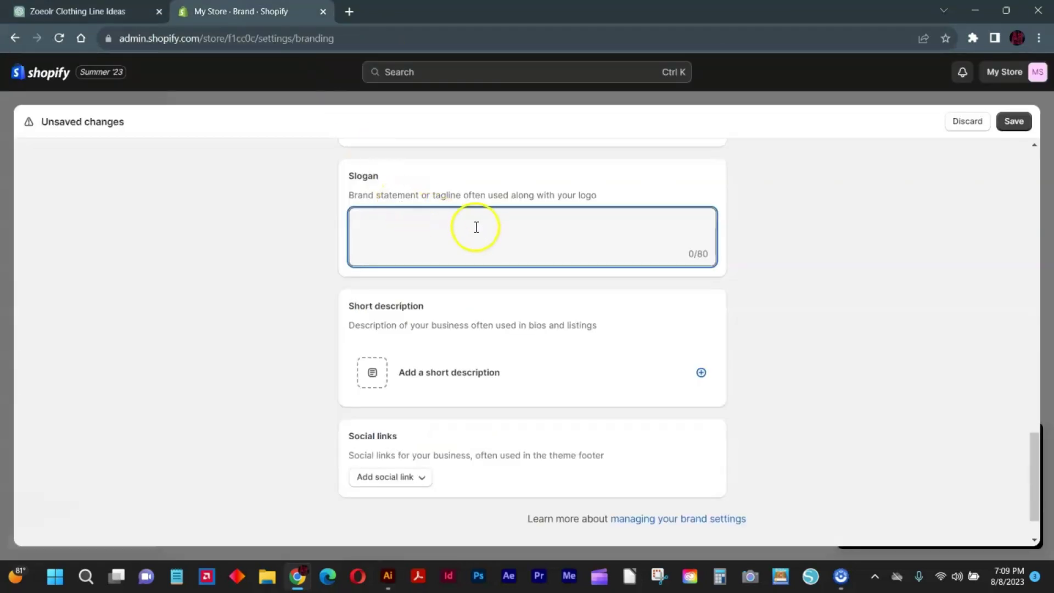
key("ctrl+v")
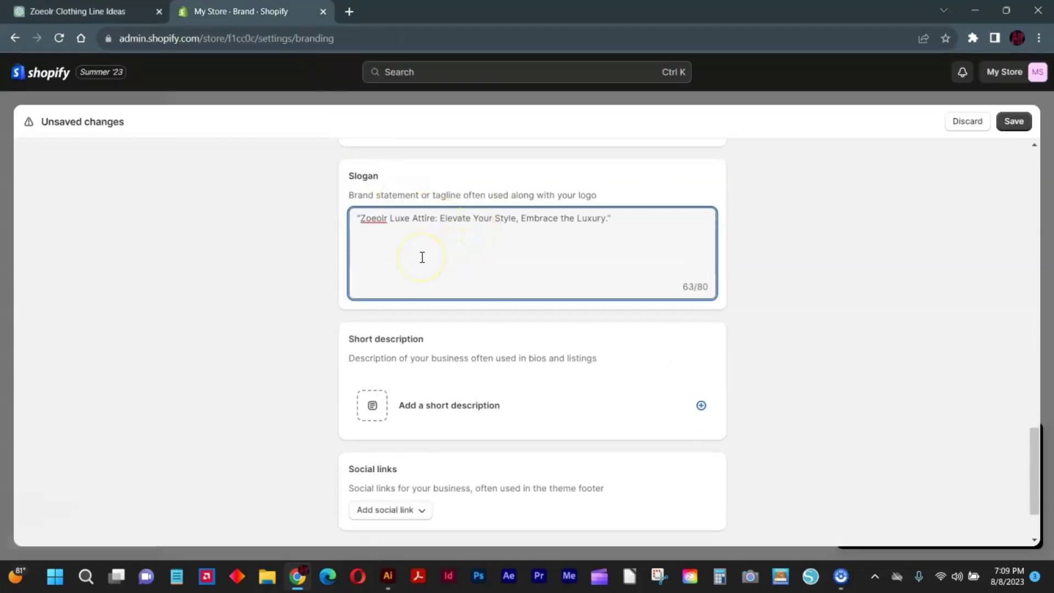
key("BackSpace")
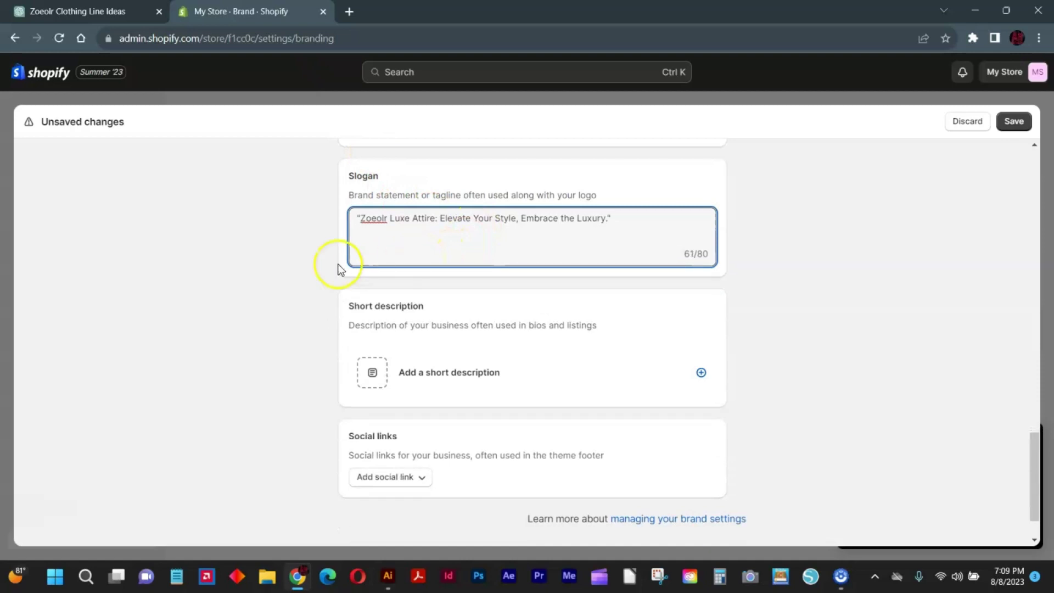
Step: Fill the short description with the copied slogan followed by "We Sell Clothes", and save the branding
left_click(370, 368)
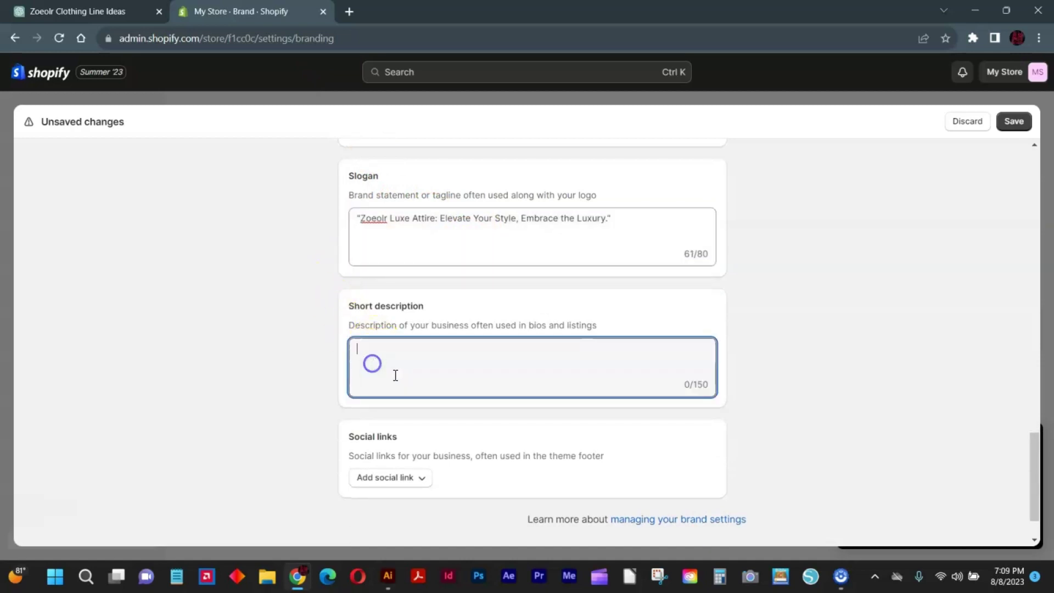
key("ctrl+v")
key("BackSpace")
key("BackSpace")
key("BackSpace")
key("BackSpace")
key("BackSpace")
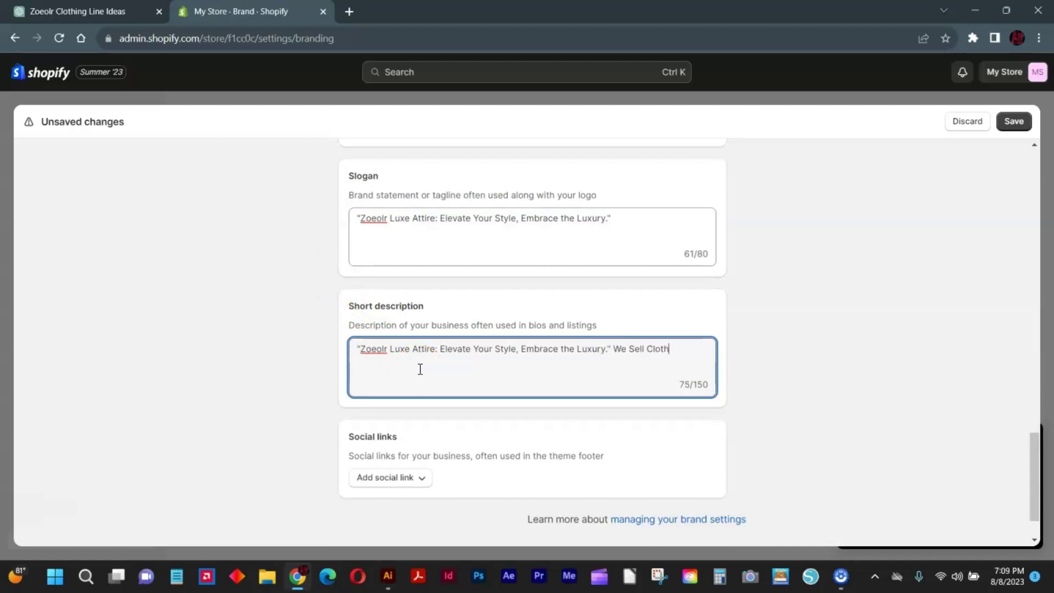
left_click(1014, 120)
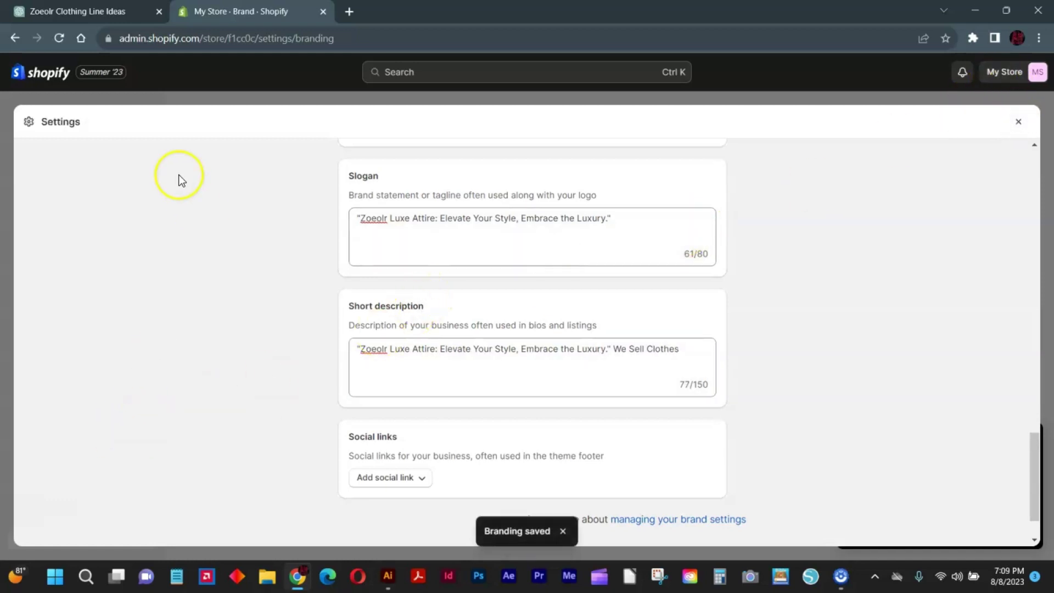
Step: Close the settings and open the Online Store themes page
left_click(161, 101)
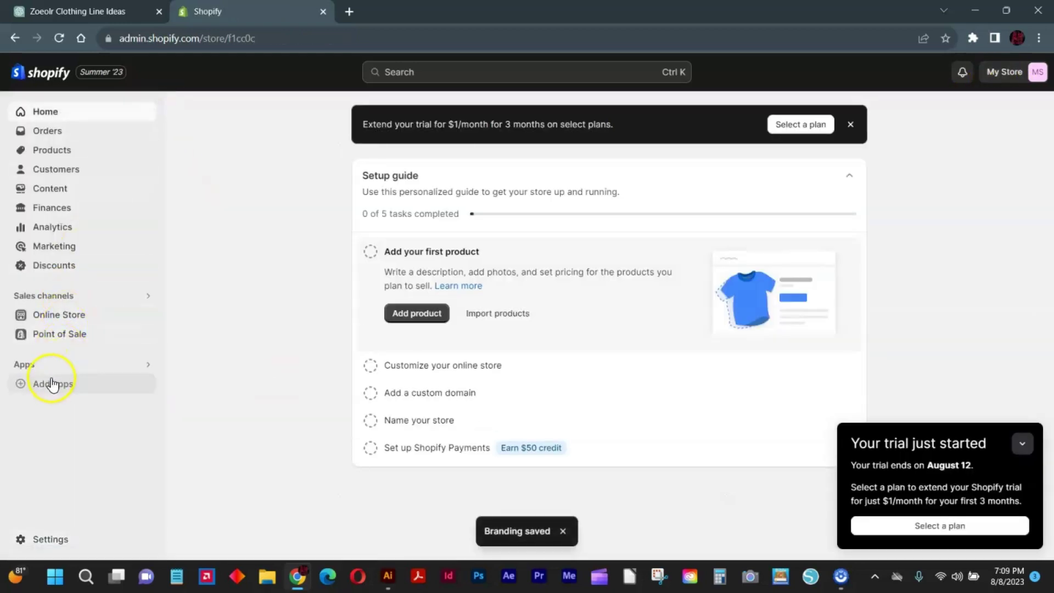
left_click(59, 315)
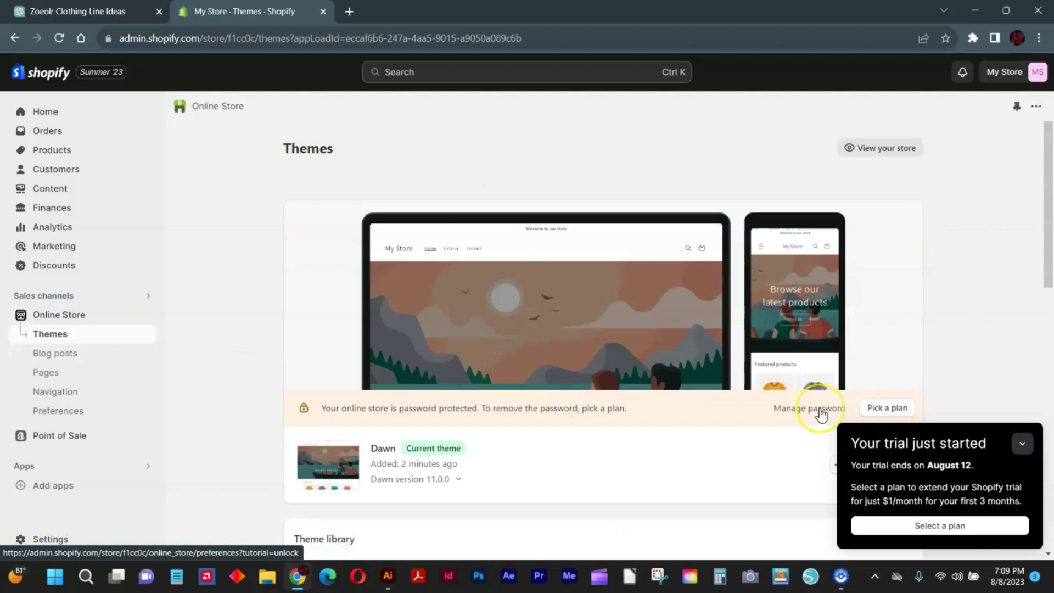
Step: Collapse the trial notice, preview the store's home page, and return to the themes page
left_click(1022, 443)
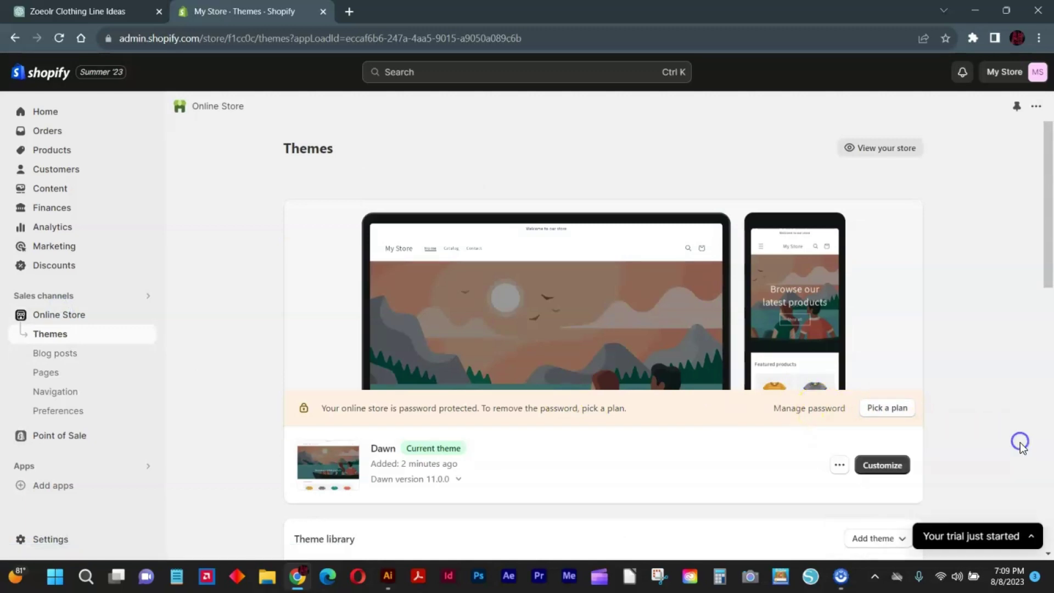
left_click(883, 149)
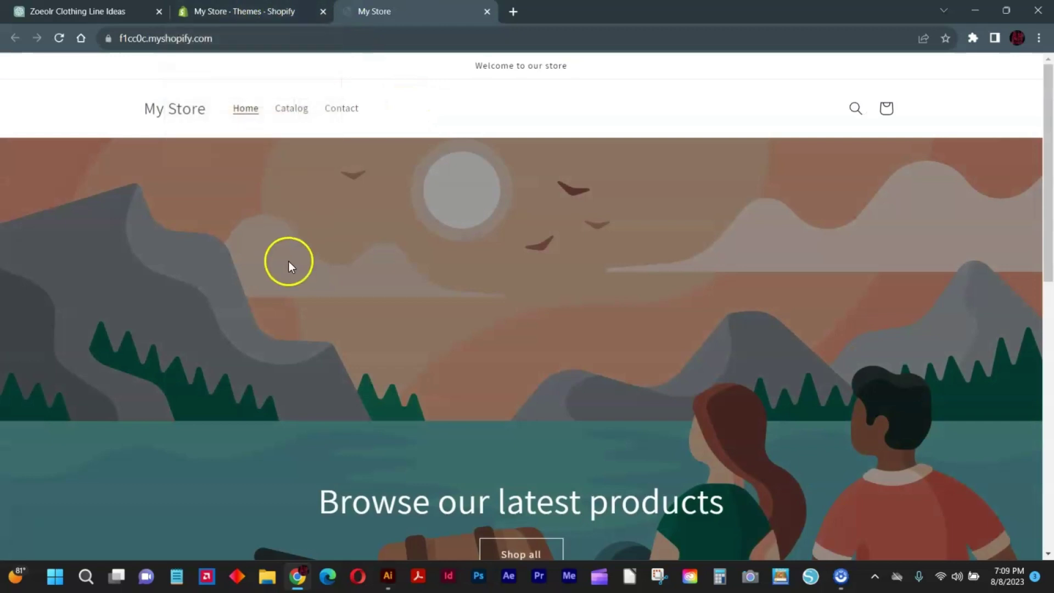
scroll(304, 271, "down", 10)
scroll(302, 269, "up", 10)
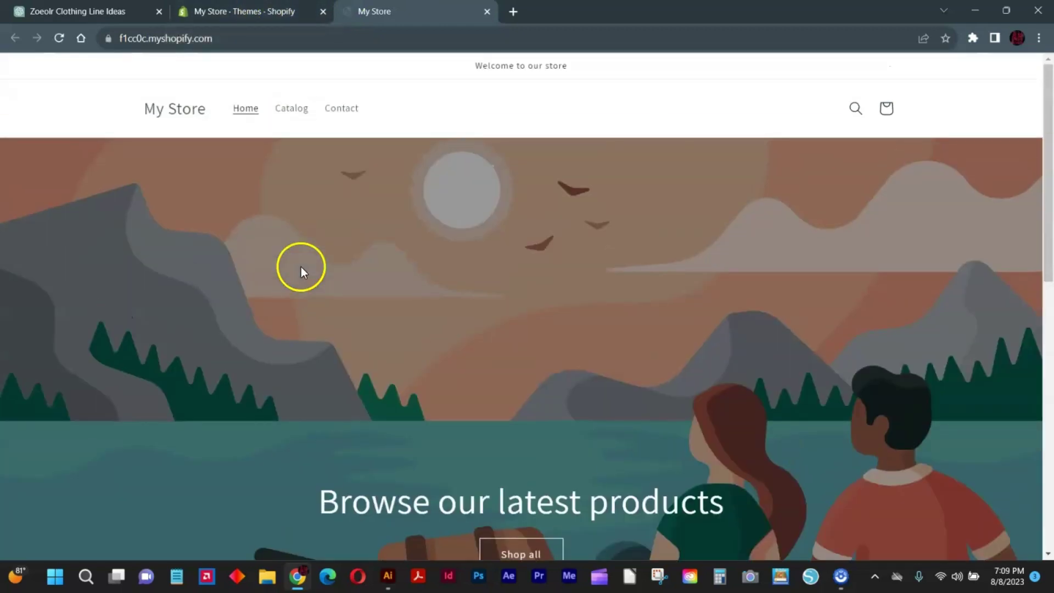
left_click(226, 12)
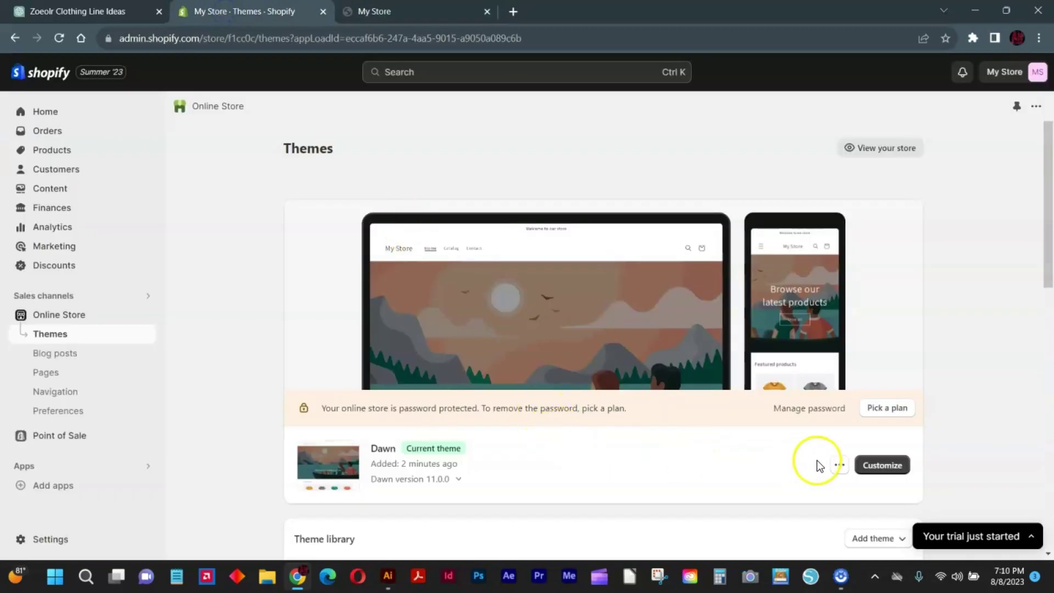
Step: Open the store's password management and review the password protection settings
left_click(812, 408)
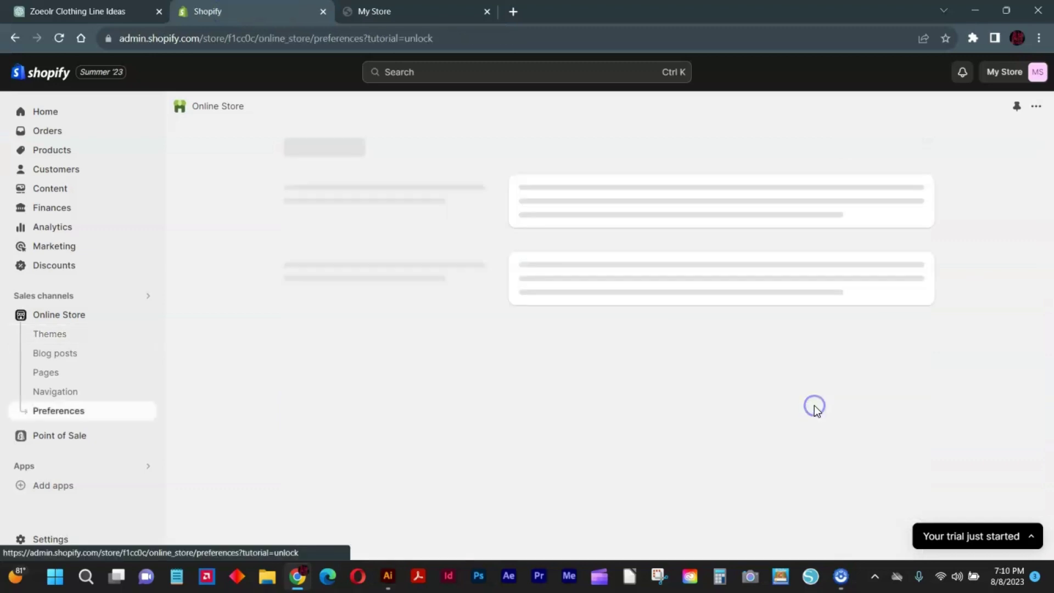
scroll(626, 374, "up", 10)
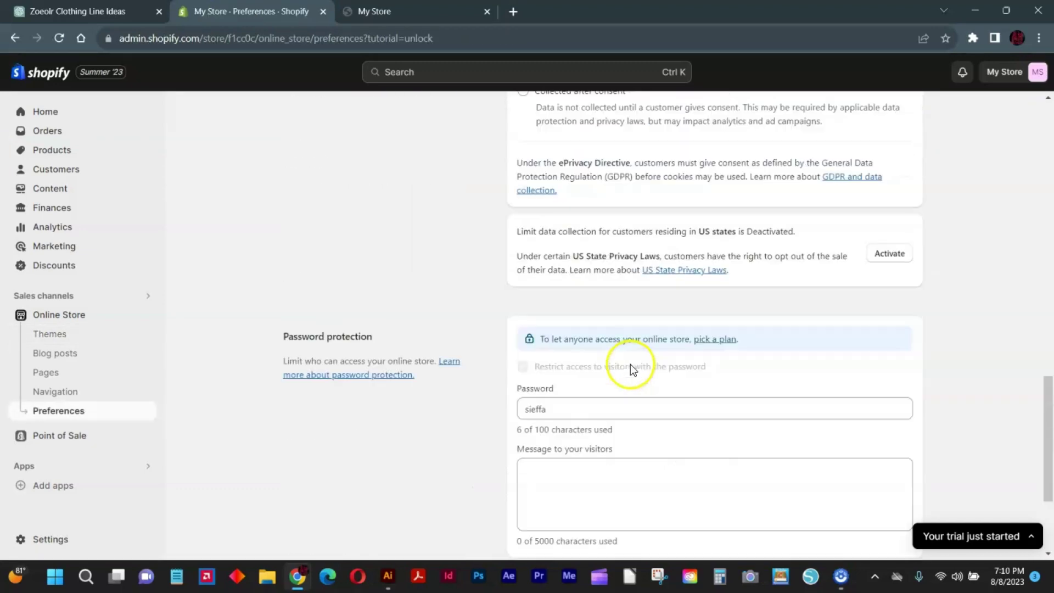
scroll(633, 364, "down", 5)
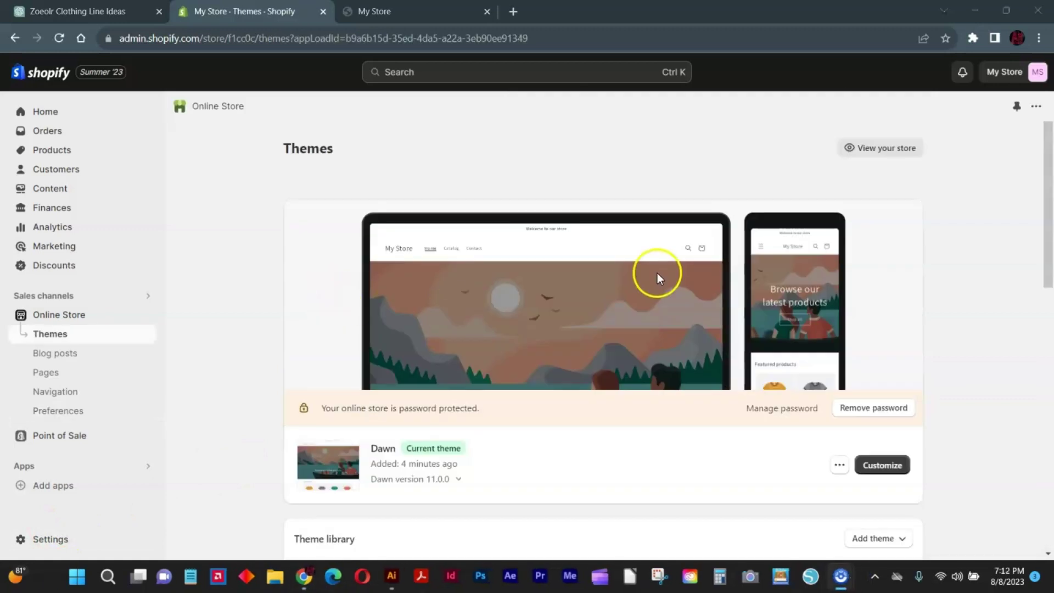
Step: Remove the online store's password protection
left_click(859, 410)
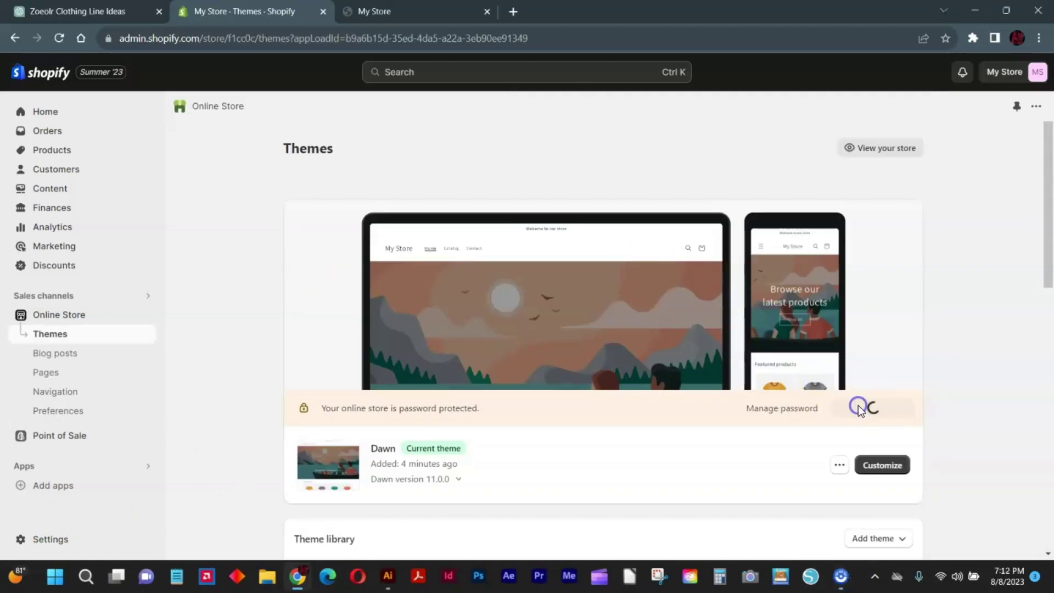
scroll(704, 345, "down", 5)
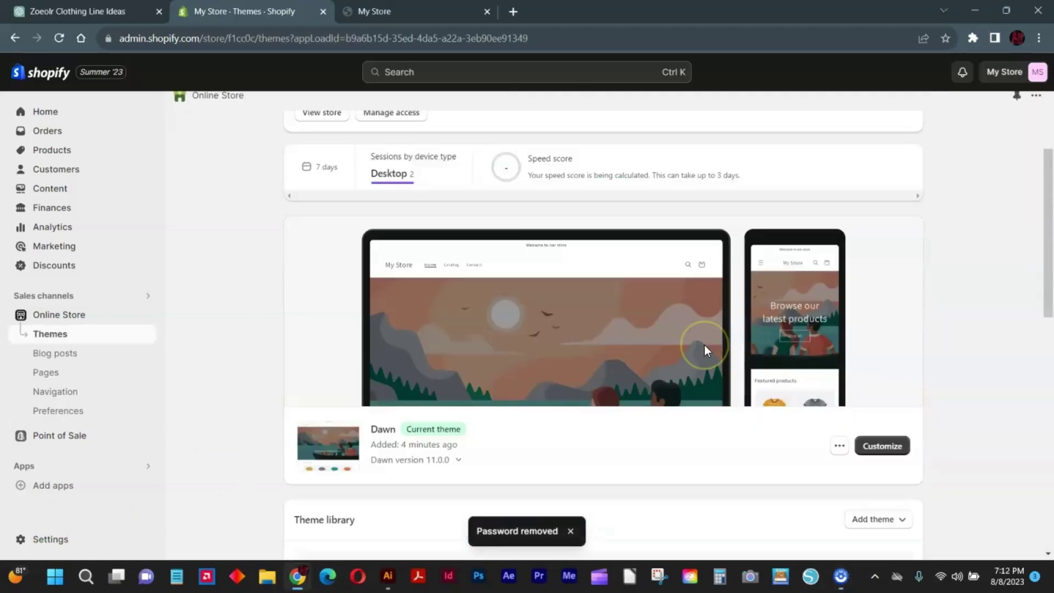
scroll(850, 324, "up", 5)
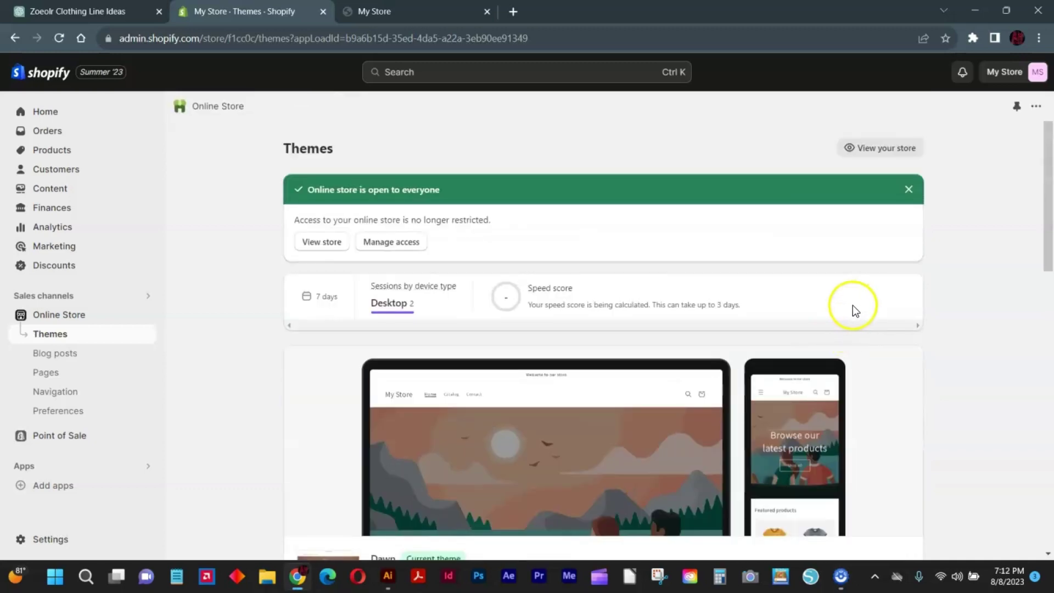
Step: View the unrestricted store, close that preview, and return to the themes page
left_click(328, 241)
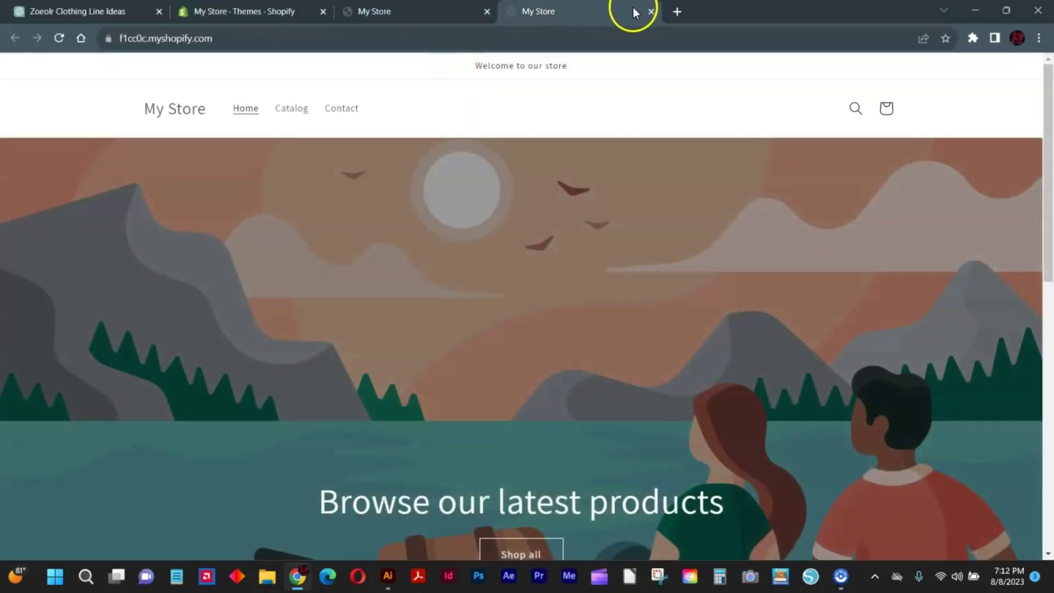
left_click(651, 12)
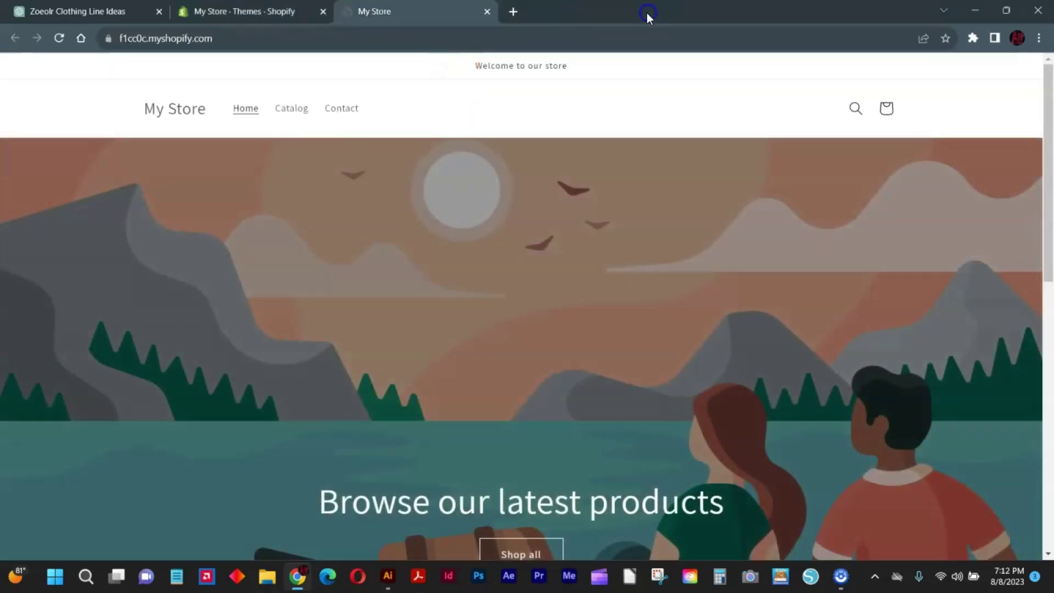
left_click(244, 12)
Step: Open the current Dawn theme for customization
scroll(483, 269, "down", 5)
scroll(494, 283, "down", 2)
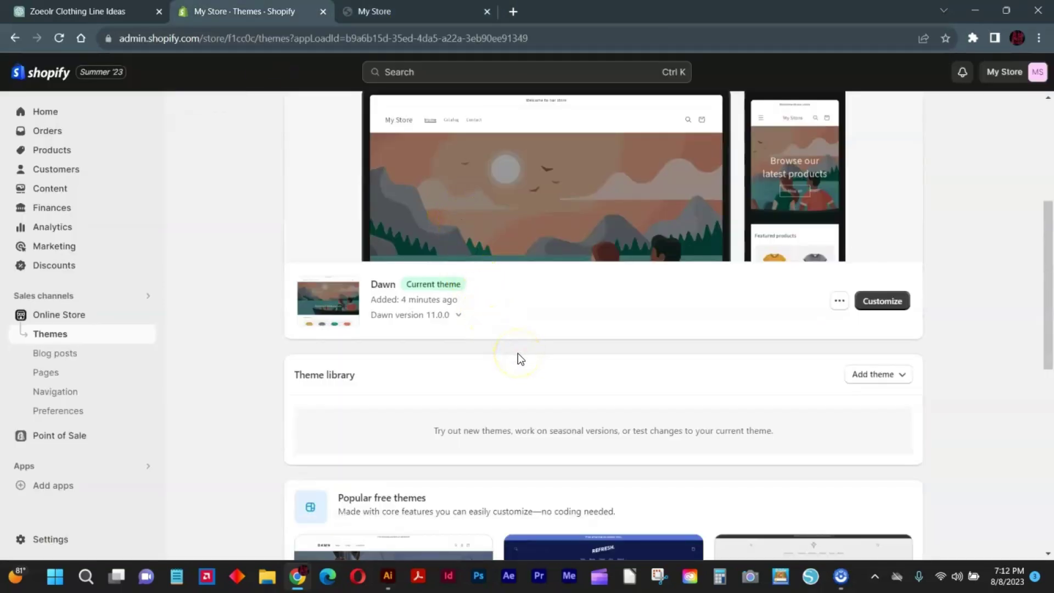
left_click(882, 301)
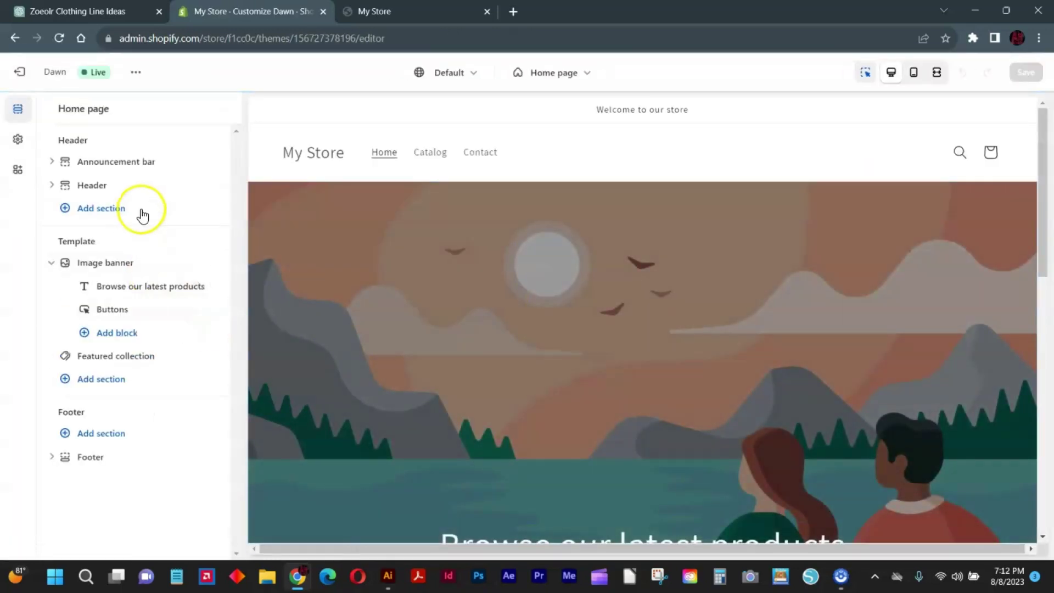
Step: Set the announcement bar's color scheme to Scheme 3
left_click(117, 162)
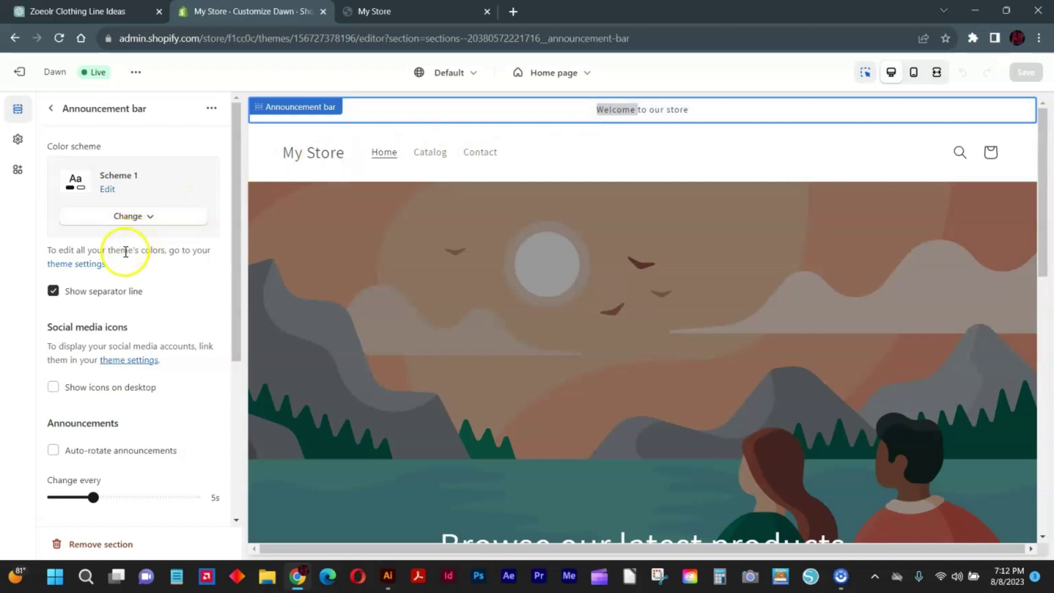
left_click(112, 220)
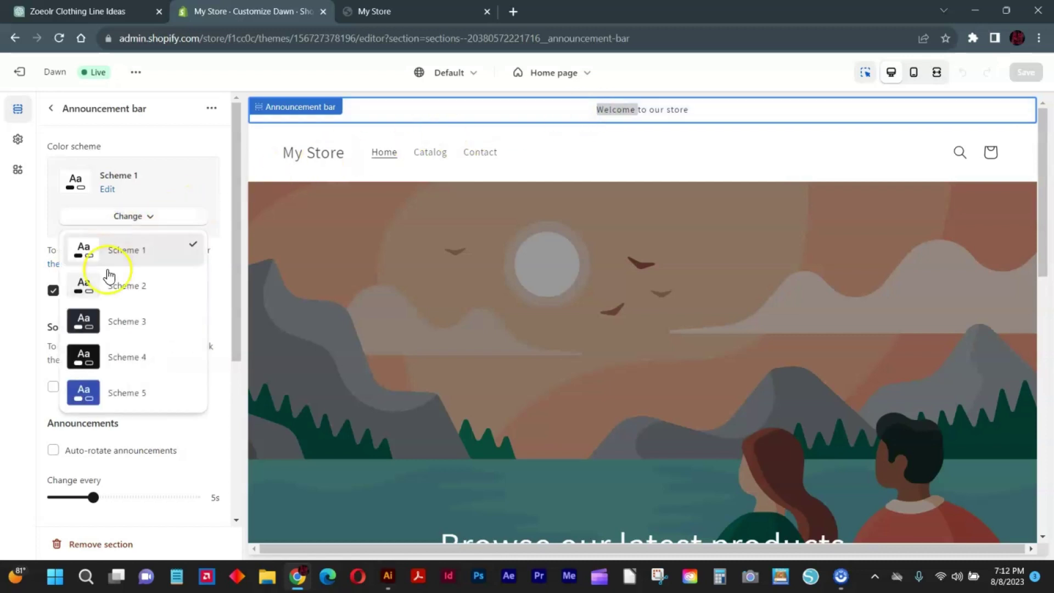
left_click(113, 325)
scroll(116, 351, "down", 5)
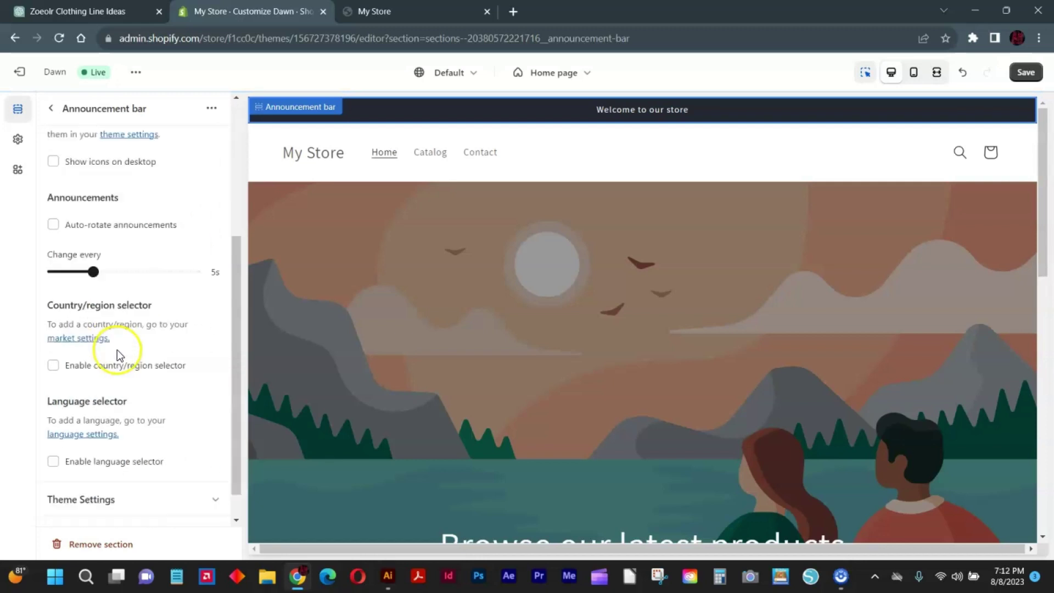
scroll(117, 352, "up", 5)
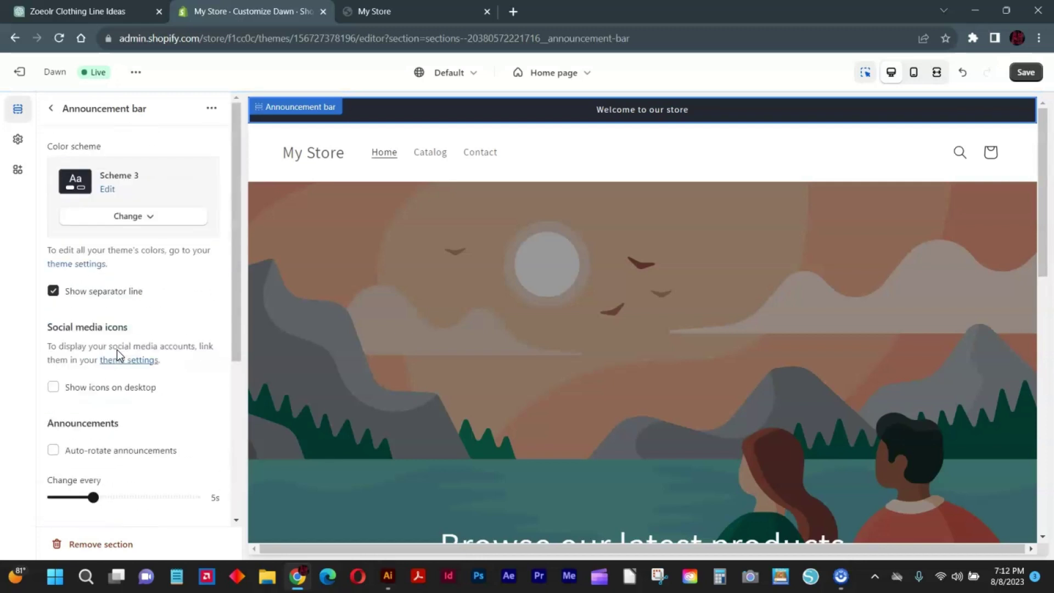
left_click(107, 192)
left_click(214, 111)
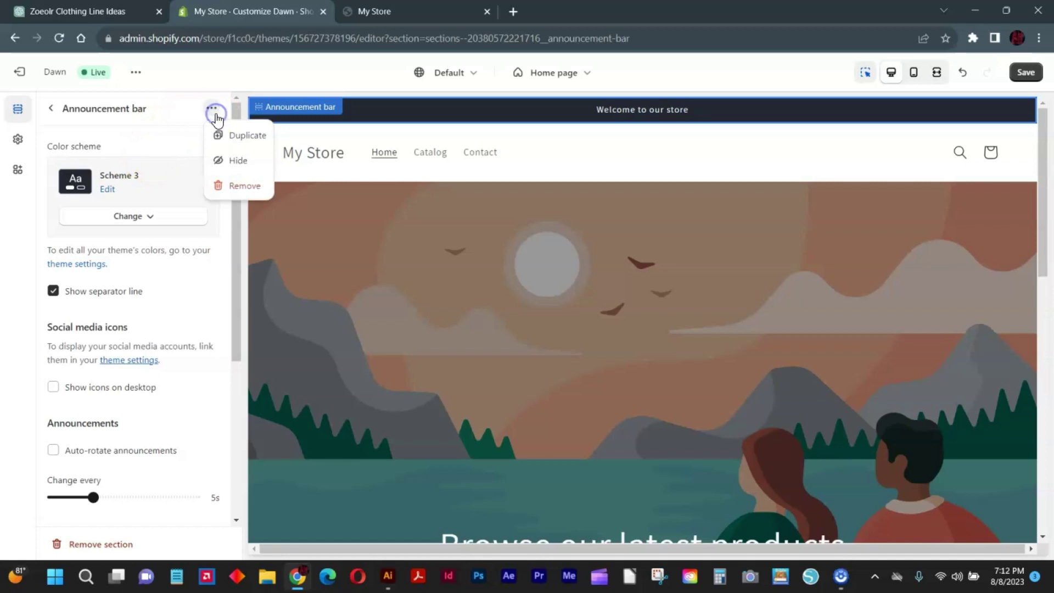
Step: Replace the announcement text with "Welcome Coming soon", correcting the spelling of "soon"
left_click(52, 109)
left_click(132, 192)
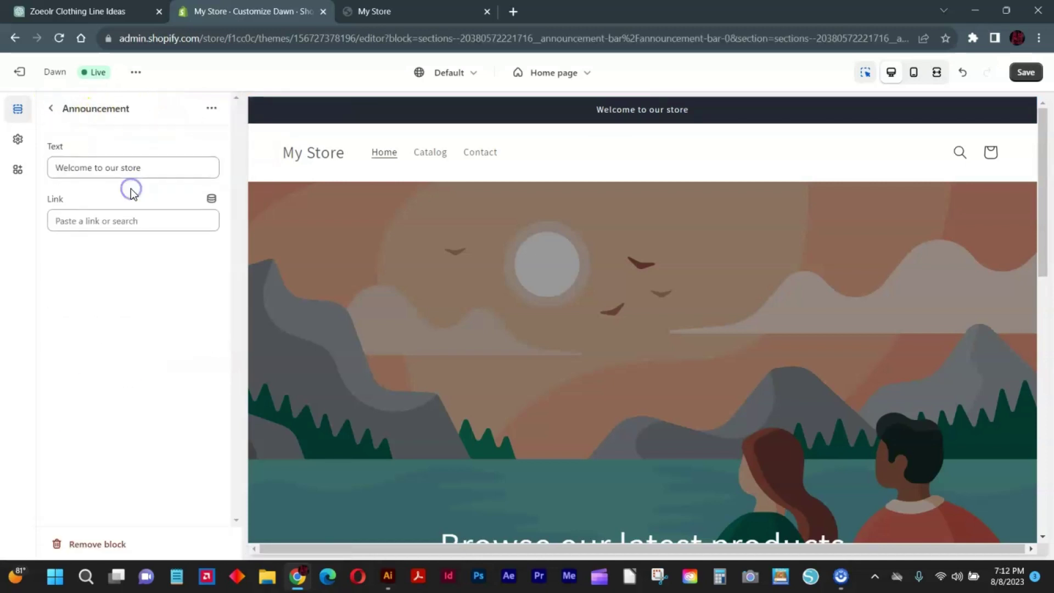
triple_click(117, 165)
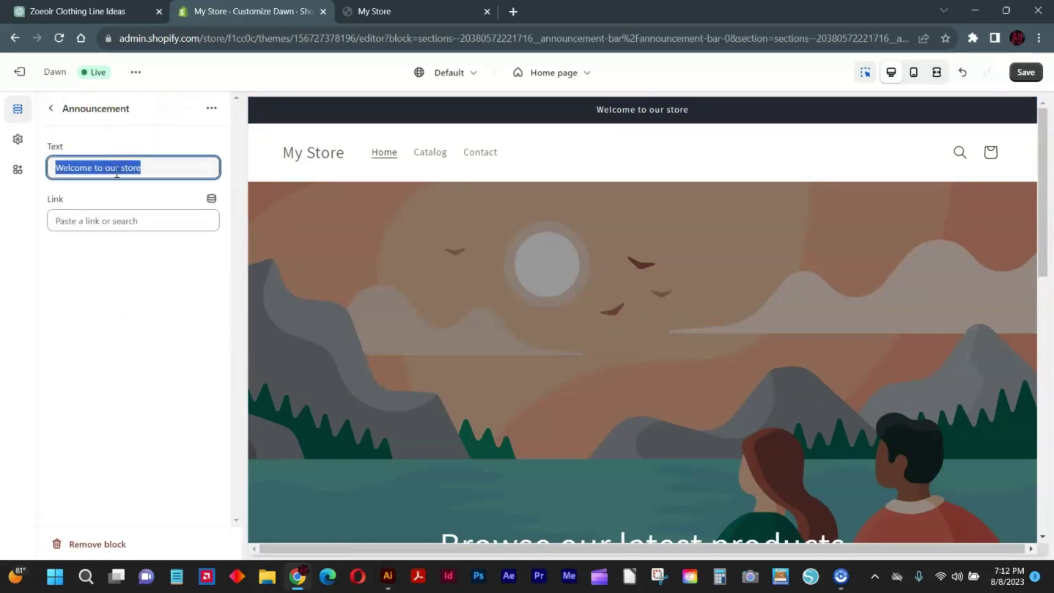
type("Welcome ")
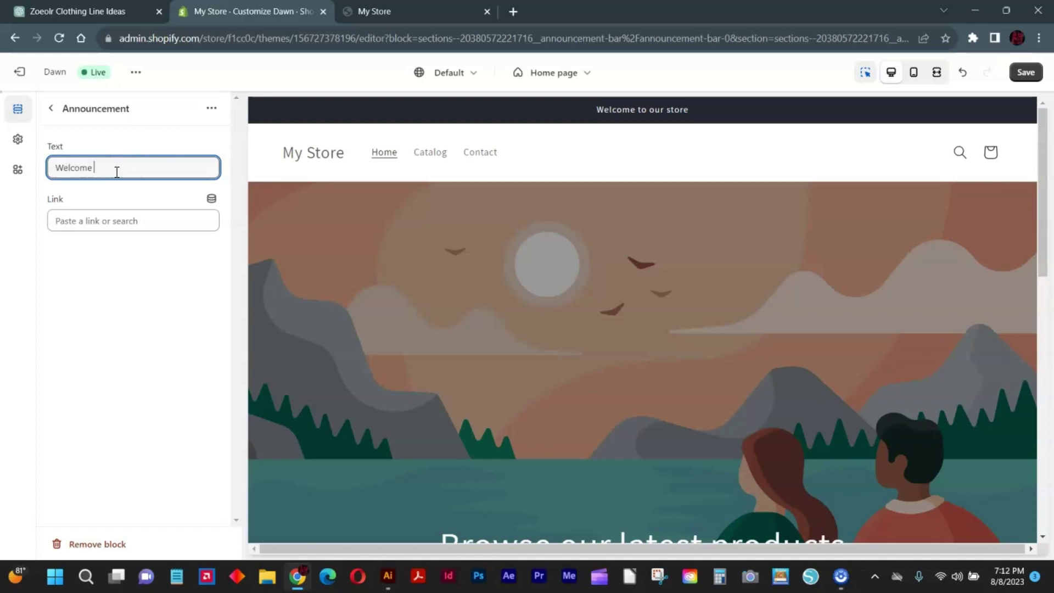
type("Coming soom")
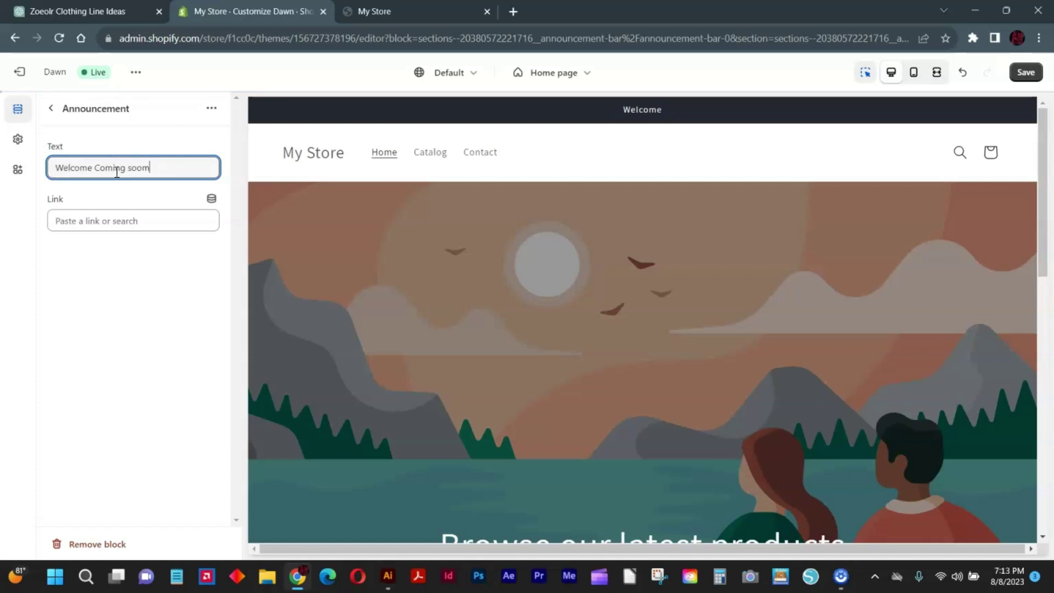
right_click(132, 173)
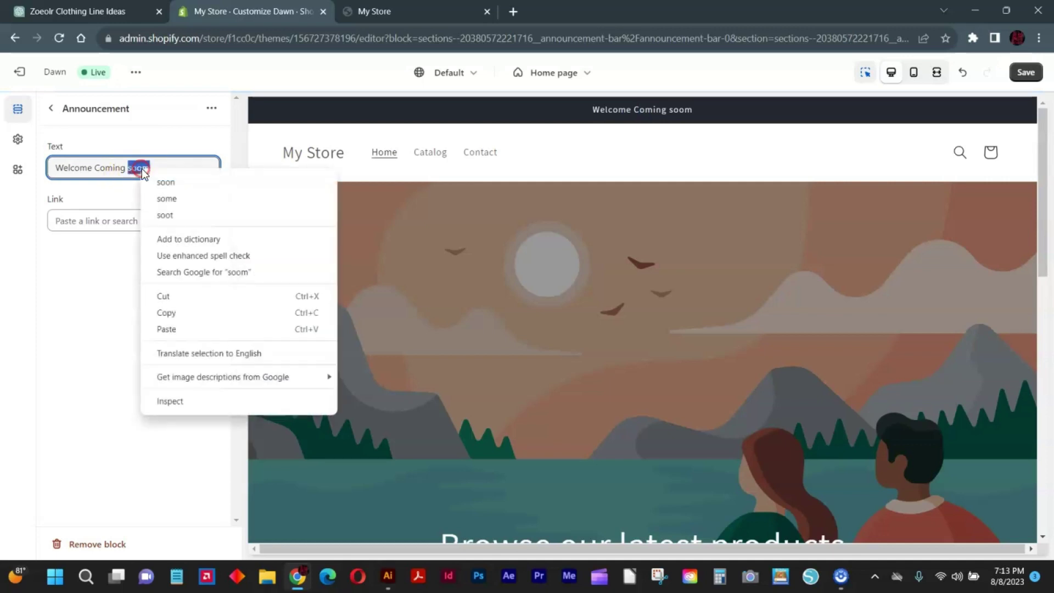
left_click(169, 177)
Step: Link the announcement to All collections and save the theme
left_click(134, 215)
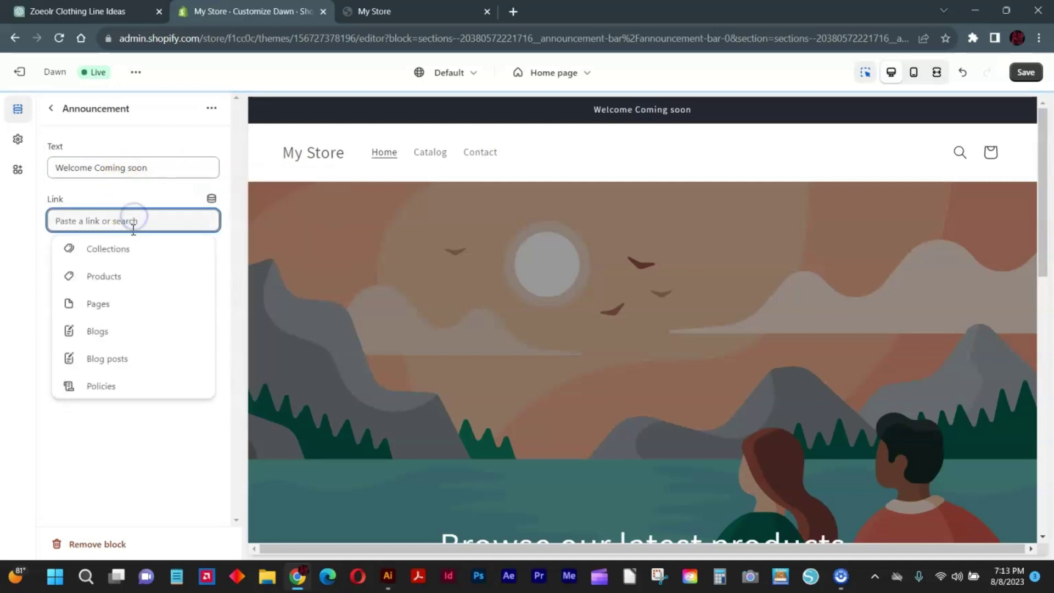
left_click(122, 251)
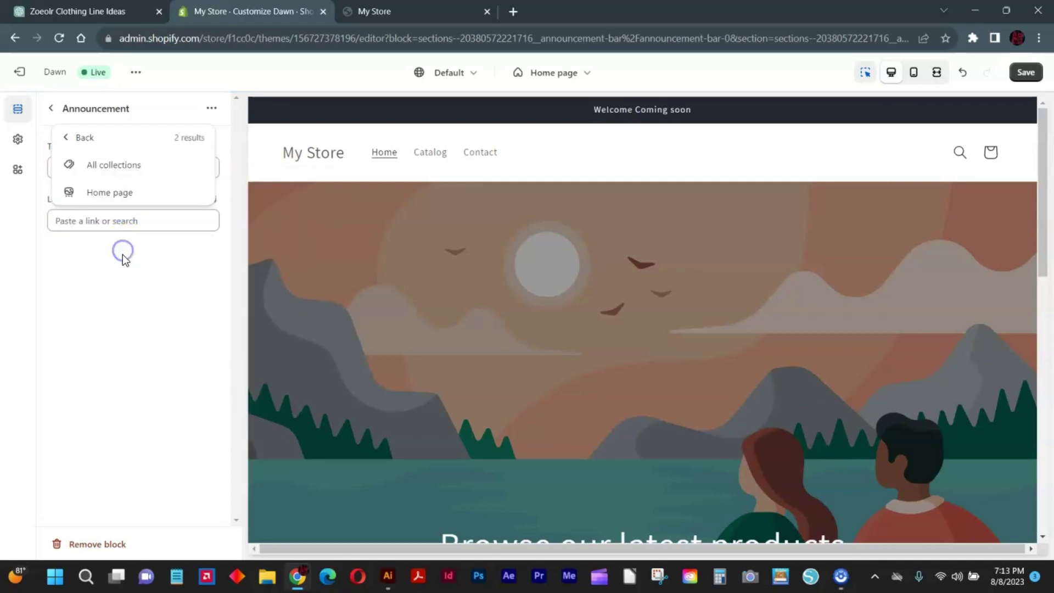
left_click(122, 165)
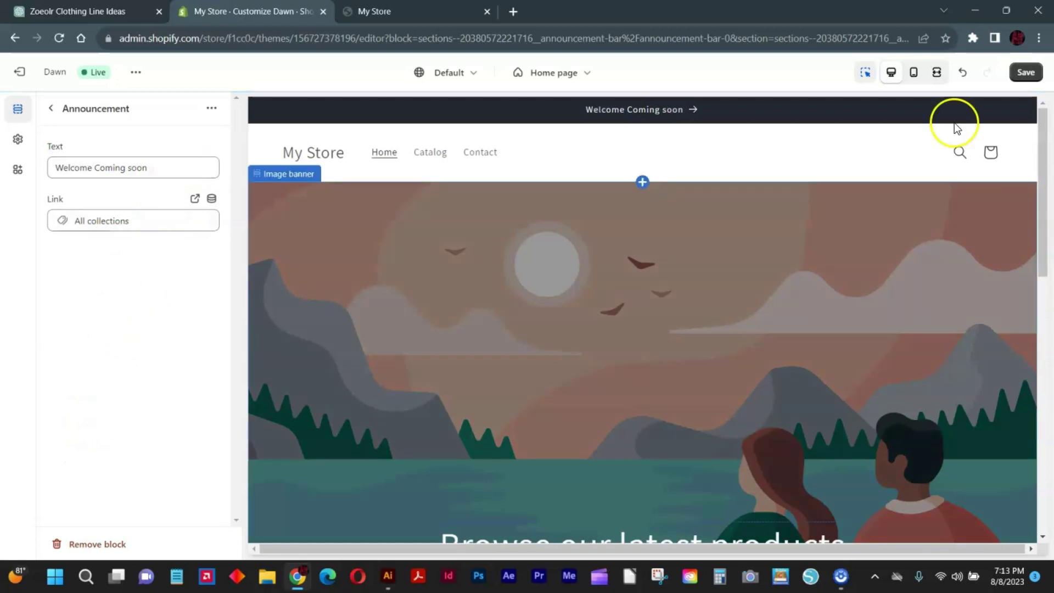
left_click(1026, 72)
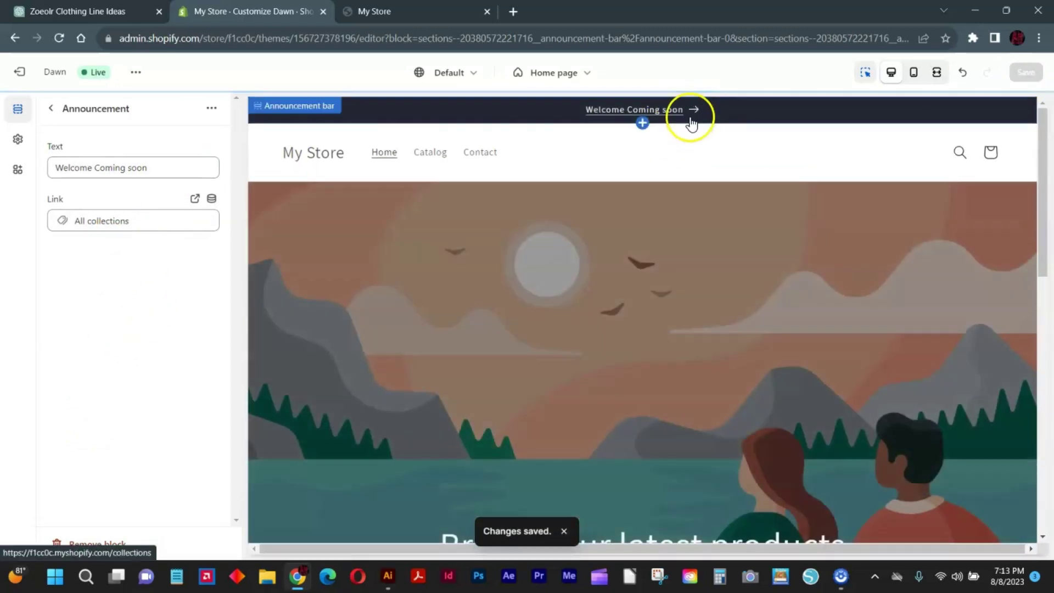
Step: Set the header's desktop logo position to Middle center
left_click(62, 113)
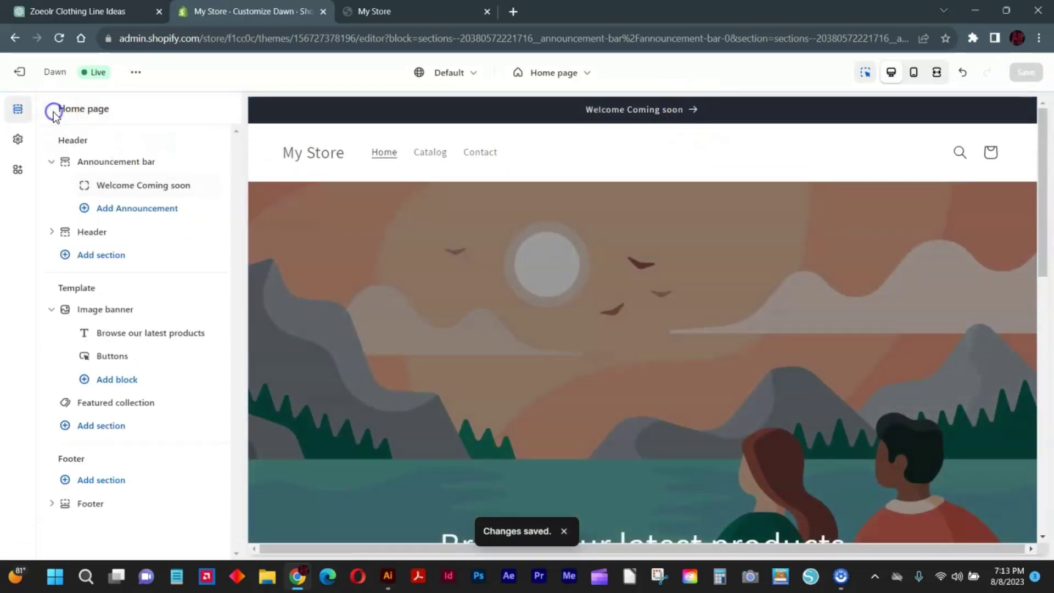
left_click(90, 236)
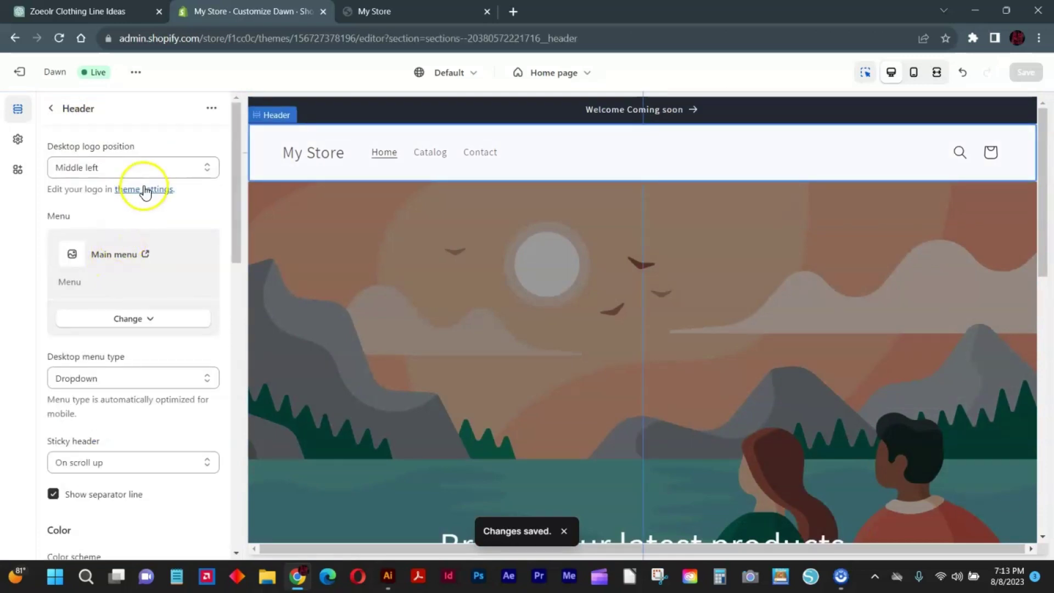
left_click(117, 166)
left_click(114, 221)
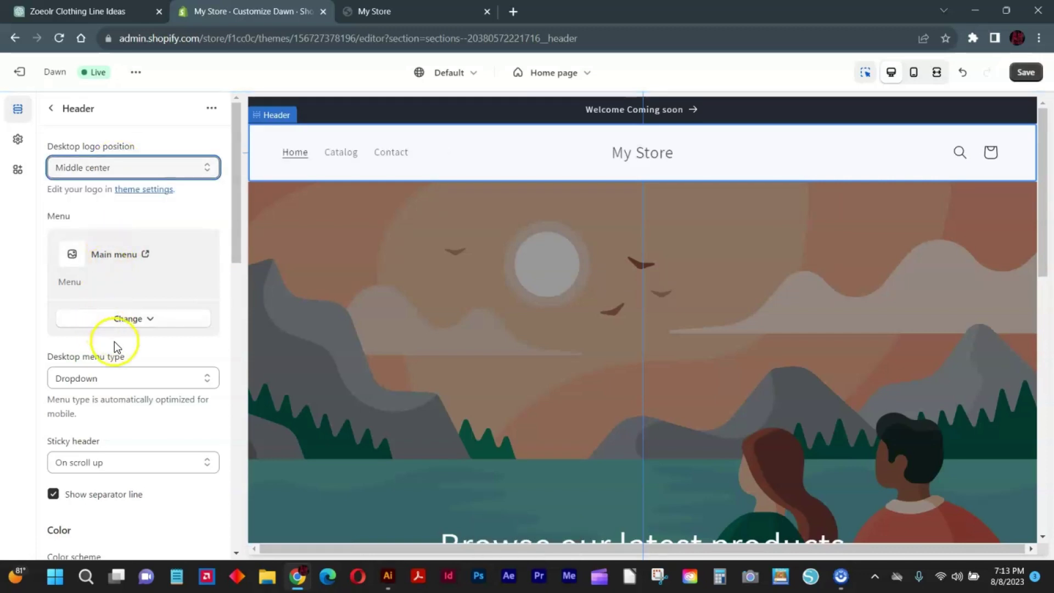
Step: Use the z1 image from the store library as the theme logo and widen the desktop logo to about 260 px
left_click(157, 190)
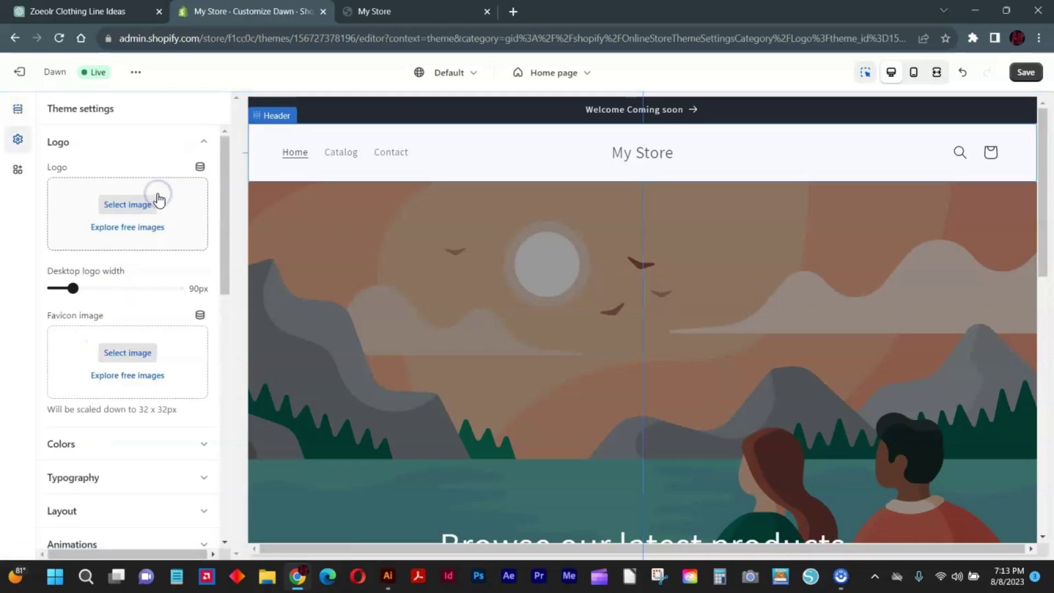
left_click(140, 204)
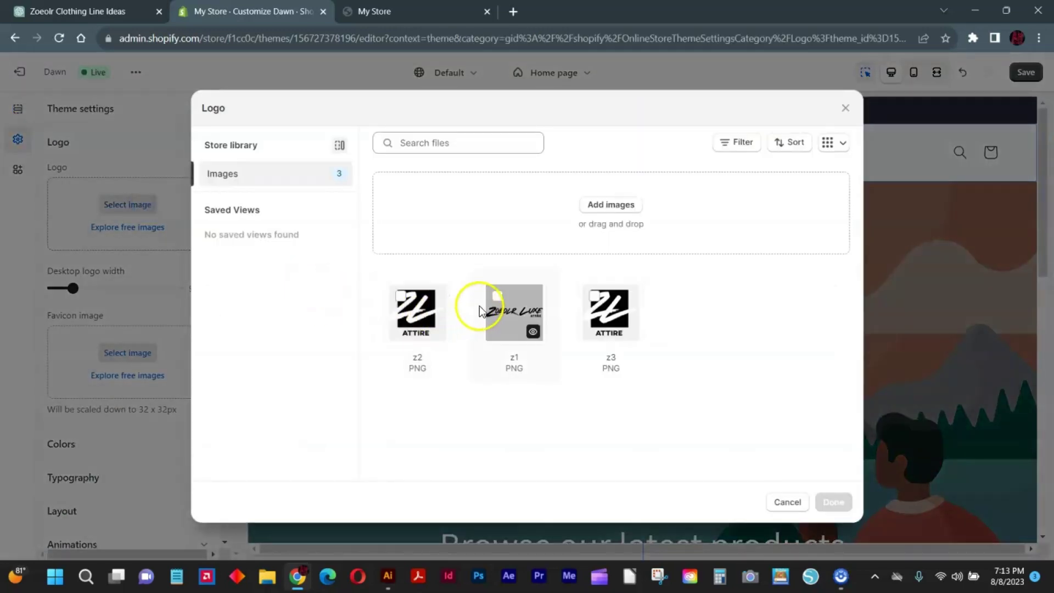
left_click(479, 305)
left_click(832, 501)
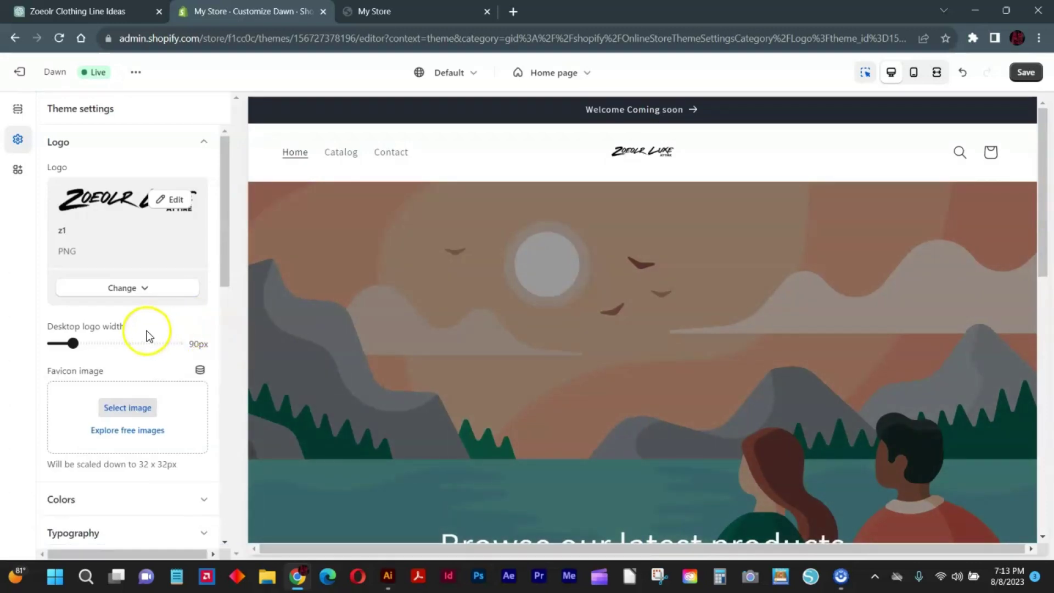
left_click_drag(73, 343, 129, 343)
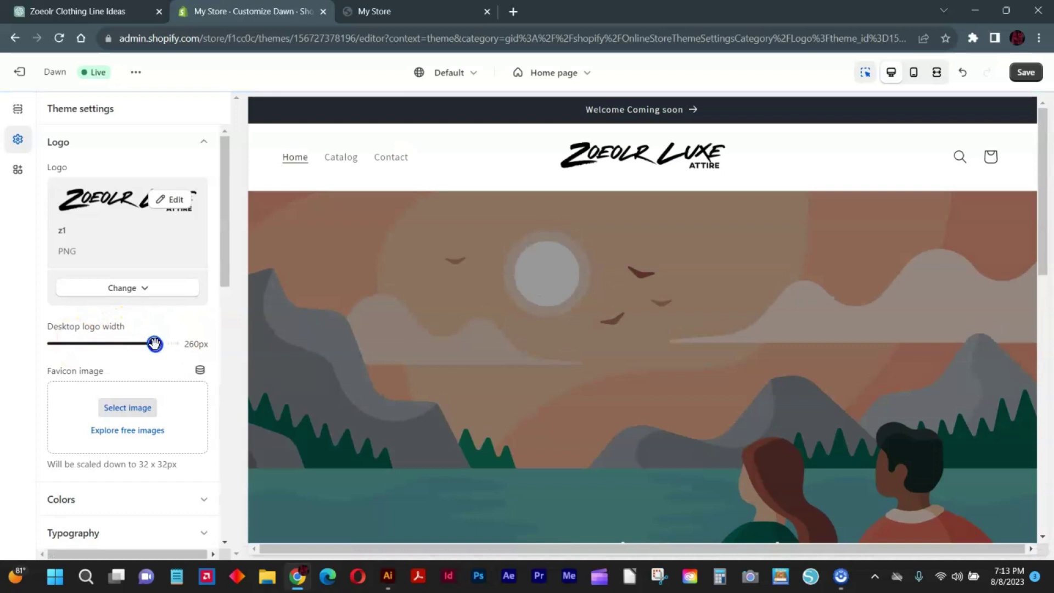
Step: Set the desktop logo width to 300 px, use the z2 image as the favicon, and save the theme
left_click_drag(155, 344, 174, 343)
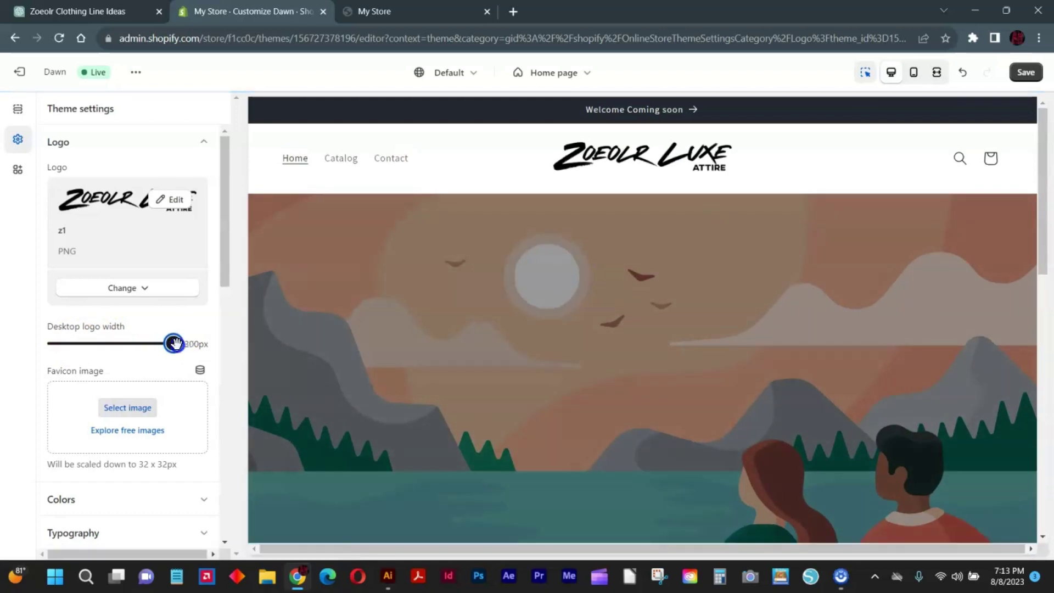
left_click(128, 406)
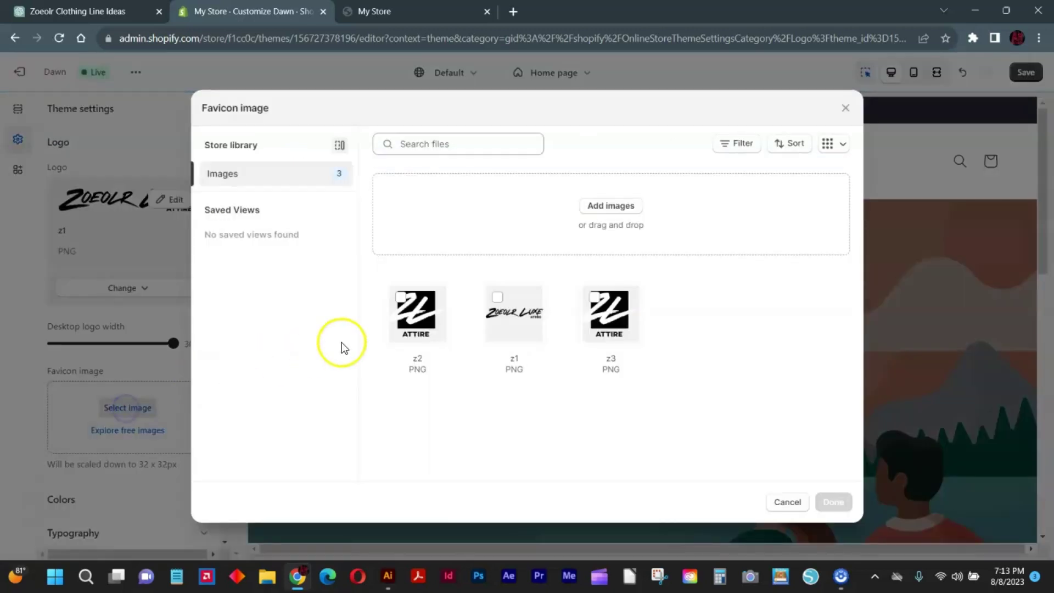
left_click(398, 324)
left_click(833, 501)
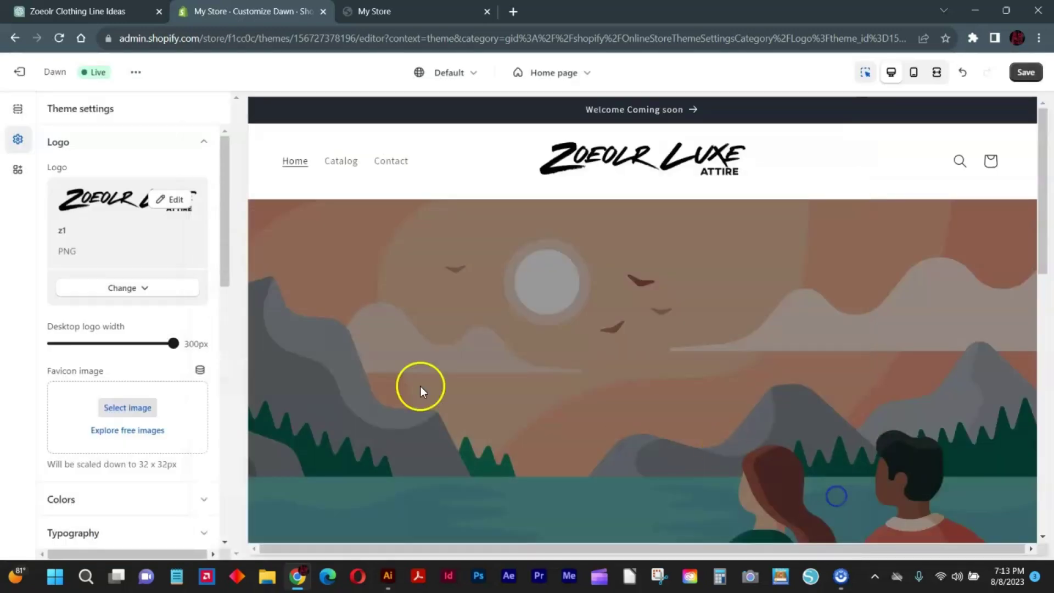
scroll(157, 376, "down", 2)
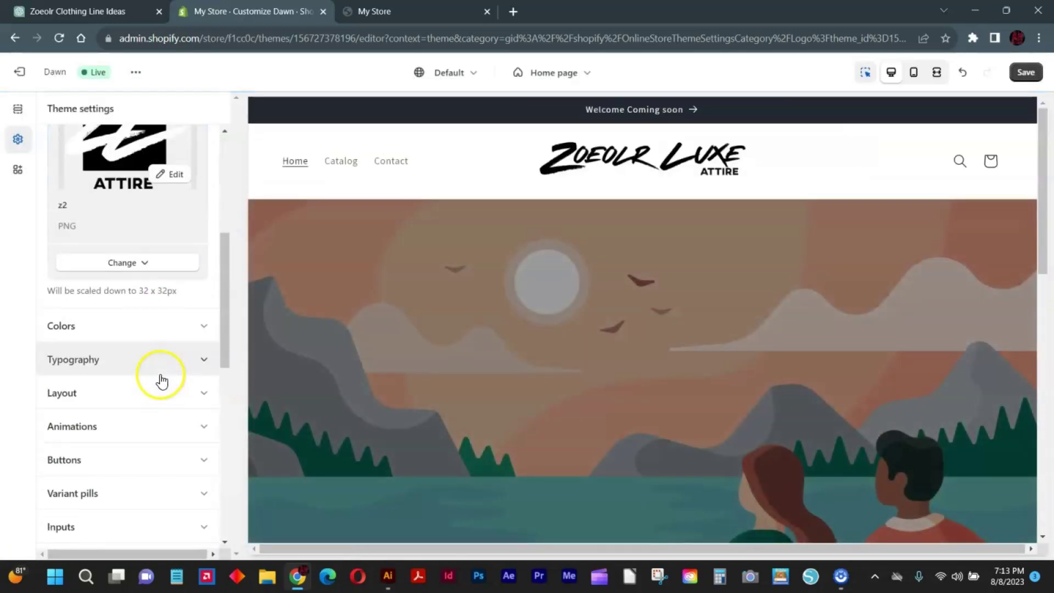
scroll(157, 377, "up", 5)
left_click(1031, 72)
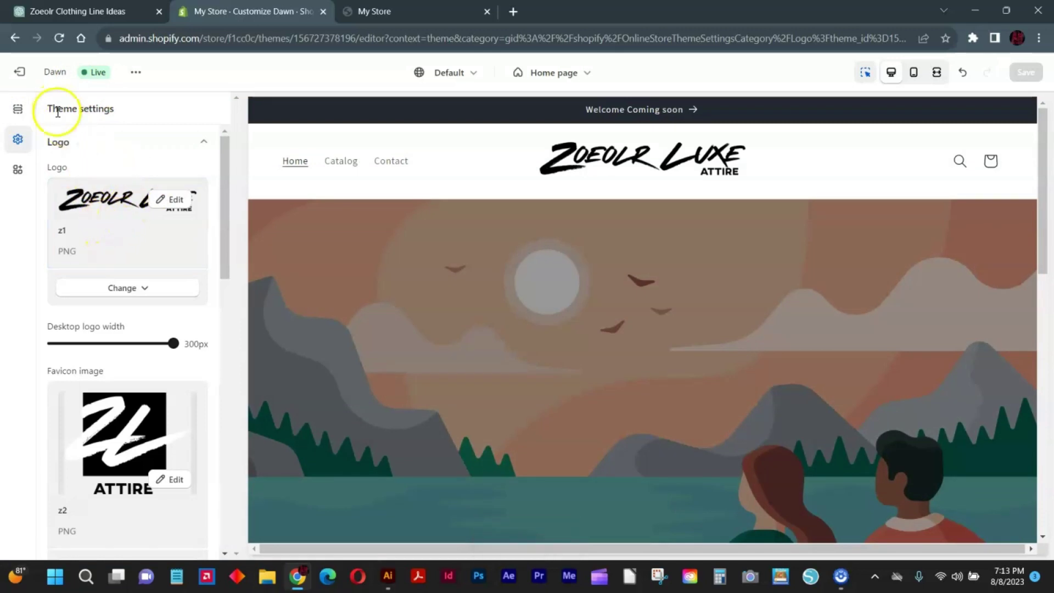
Step: Set the image banner's first image to the free Shop Local photo of hands holding a shopping bag and save the theme
left_click(18, 115)
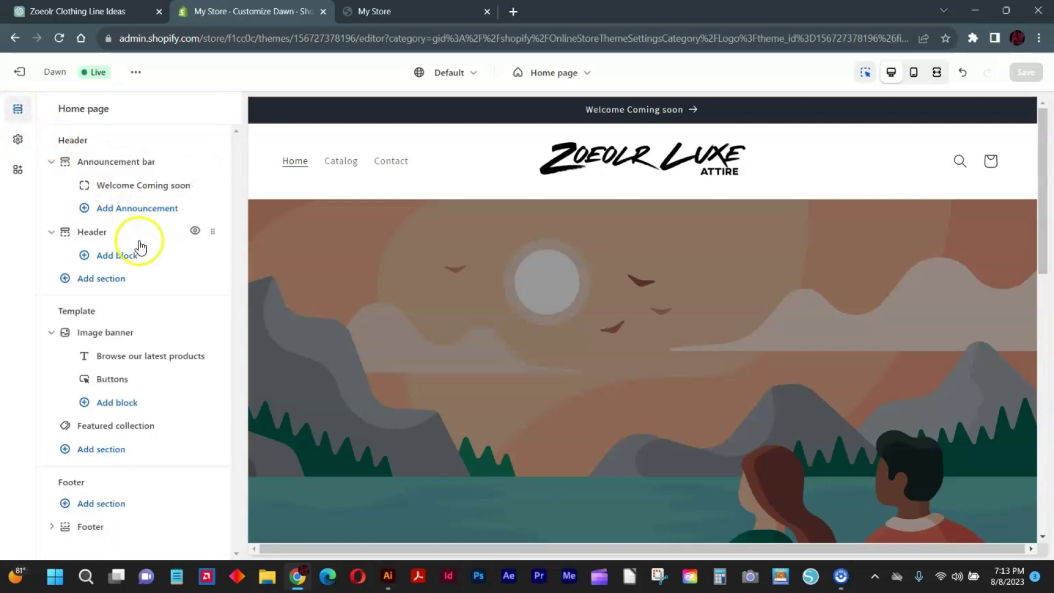
left_click(126, 336)
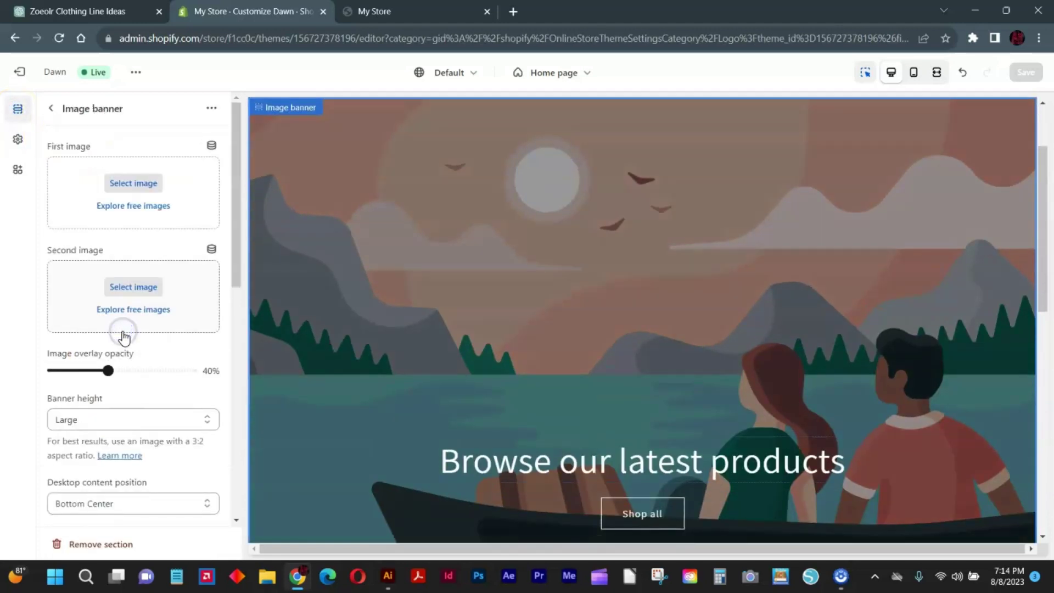
left_click(139, 207)
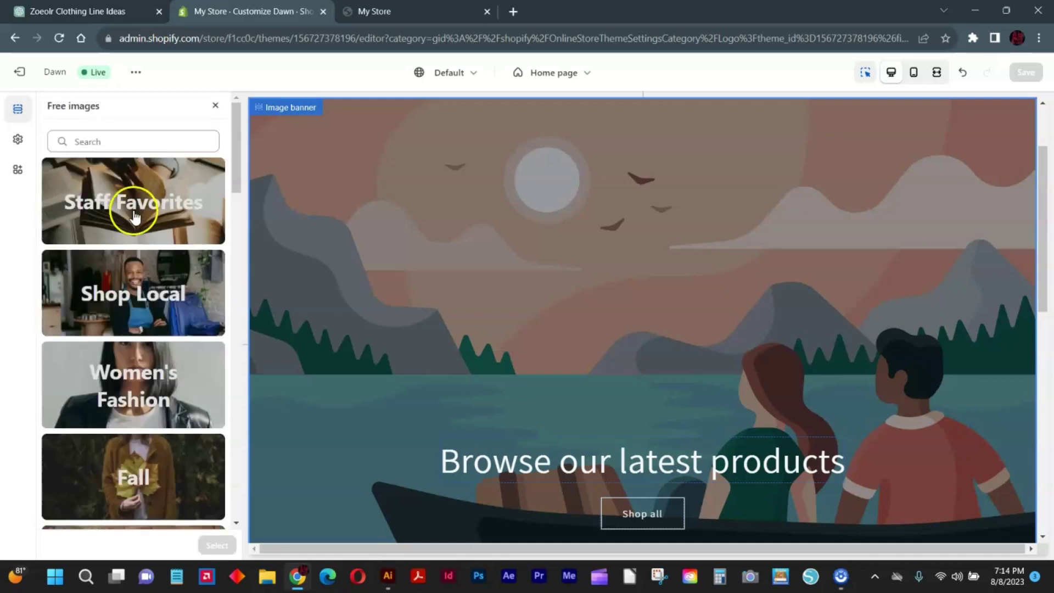
left_click(128, 300)
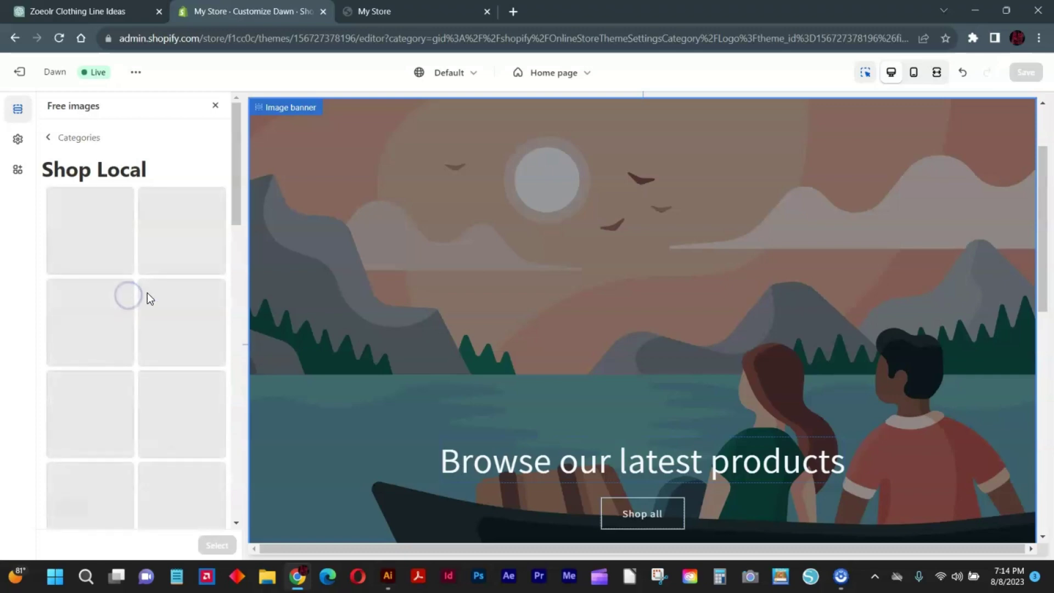
left_click(170, 217)
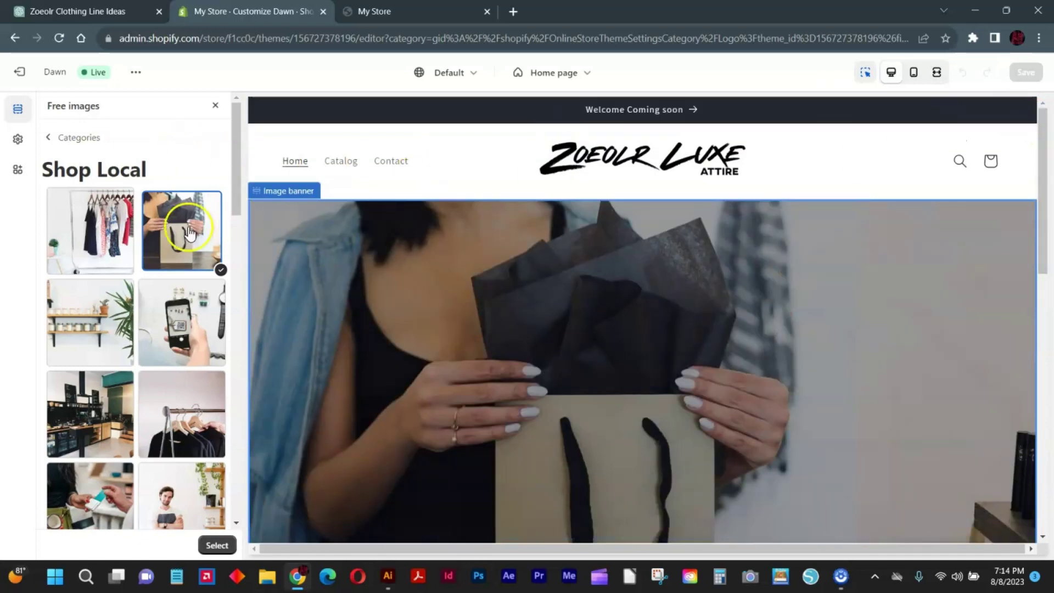
scroll(184, 477, "down", 5)
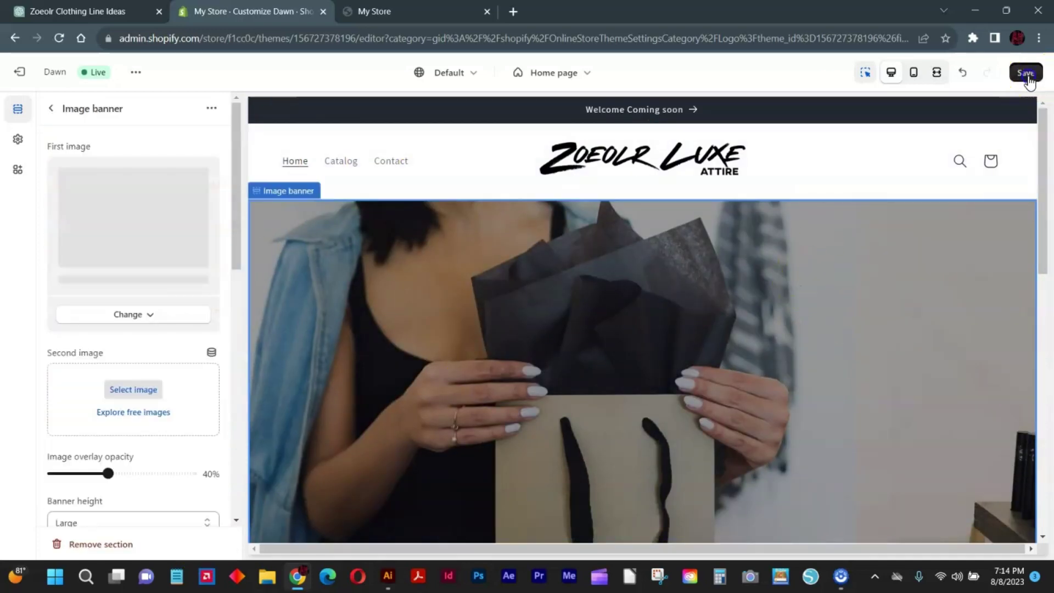
left_click(1026, 73)
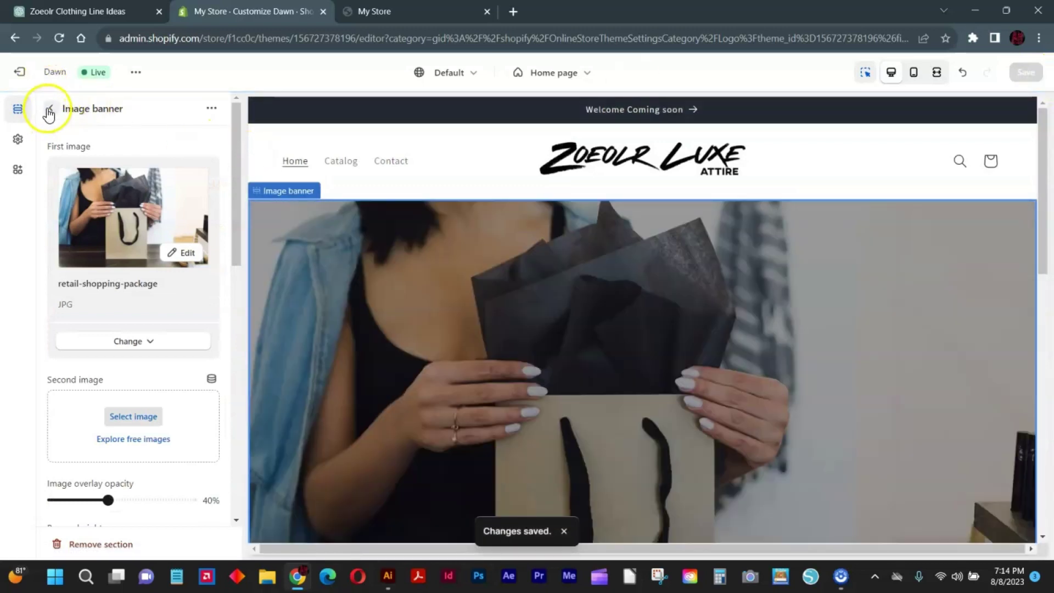
Step: Leave the theme editor and view the live storefront, checking the announcement bar, logo, banner and home page content
left_click(19, 72)
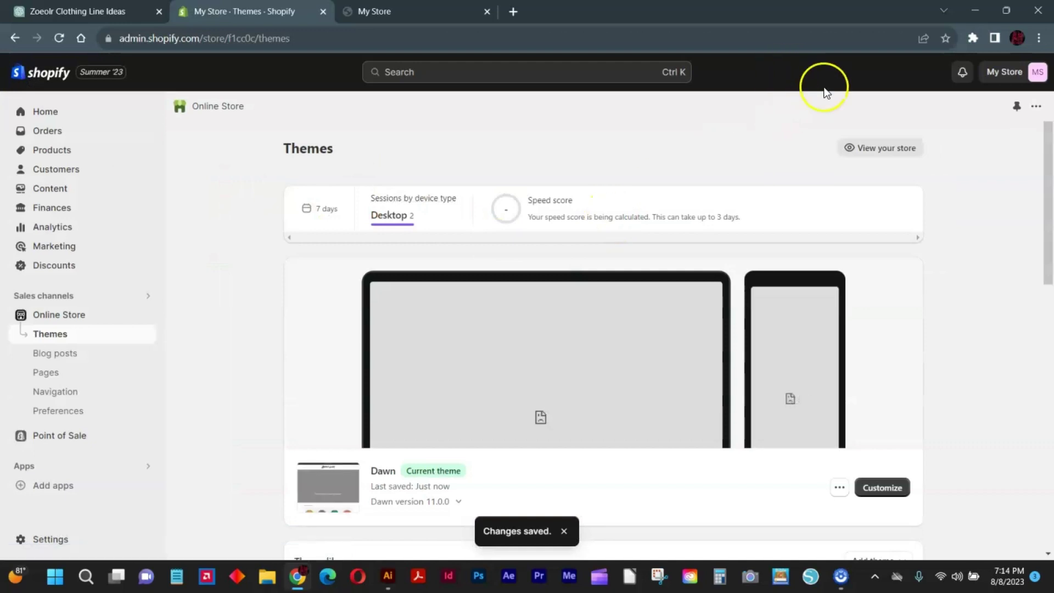
left_click(883, 147)
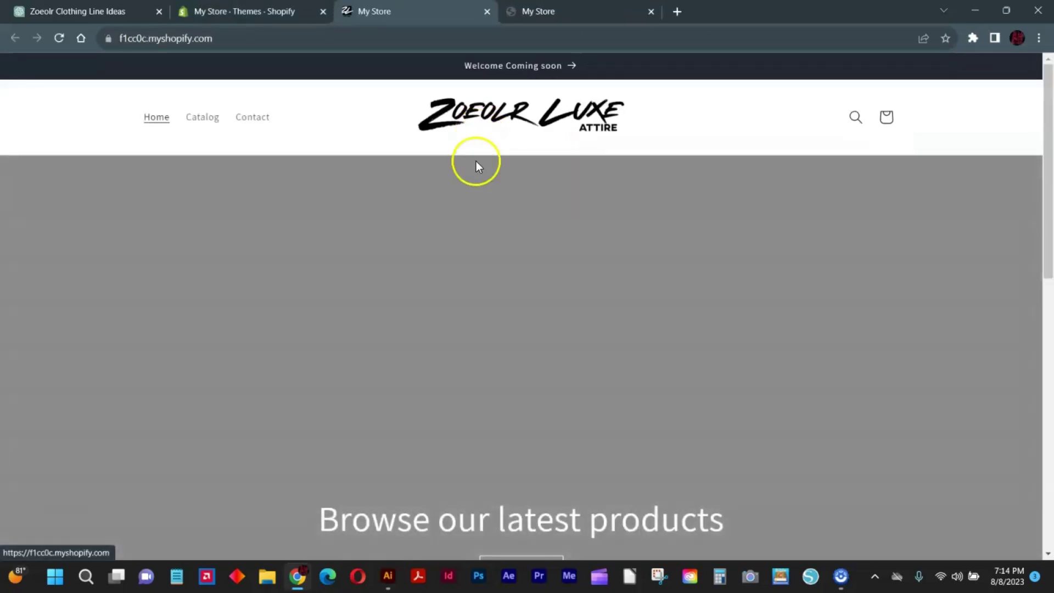
scroll(463, 226, "down", 10)
scroll(462, 225, "up", 4)
scroll(463, 226, "up", 5)
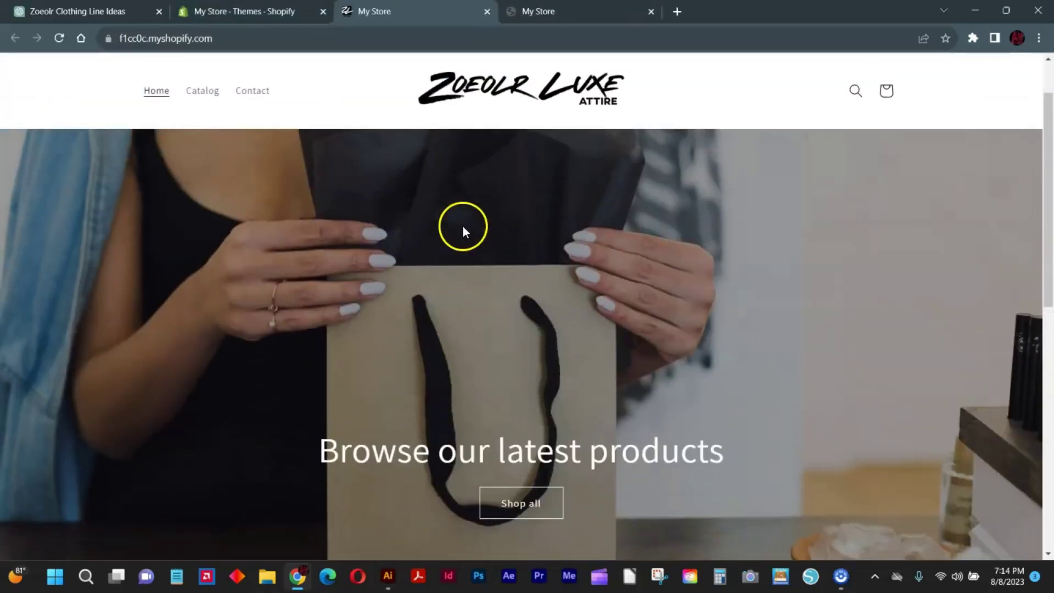
scroll(600, 203, "down", 6)
scroll(594, 196, "up", 6)
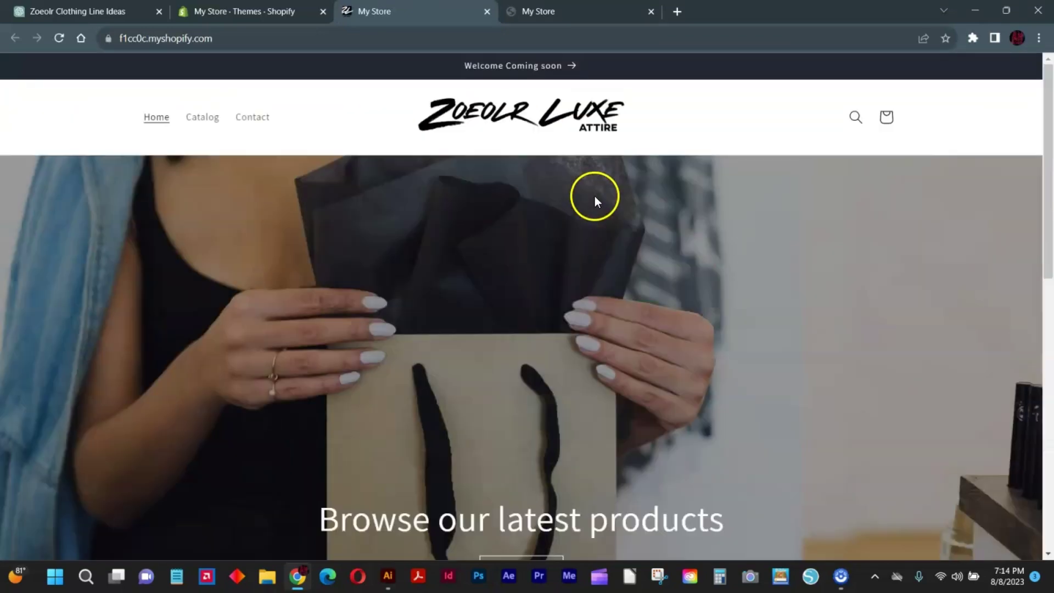
Step: Return to the store admin and open the Shopify App Store from the suggested apps
left_click(244, 11)
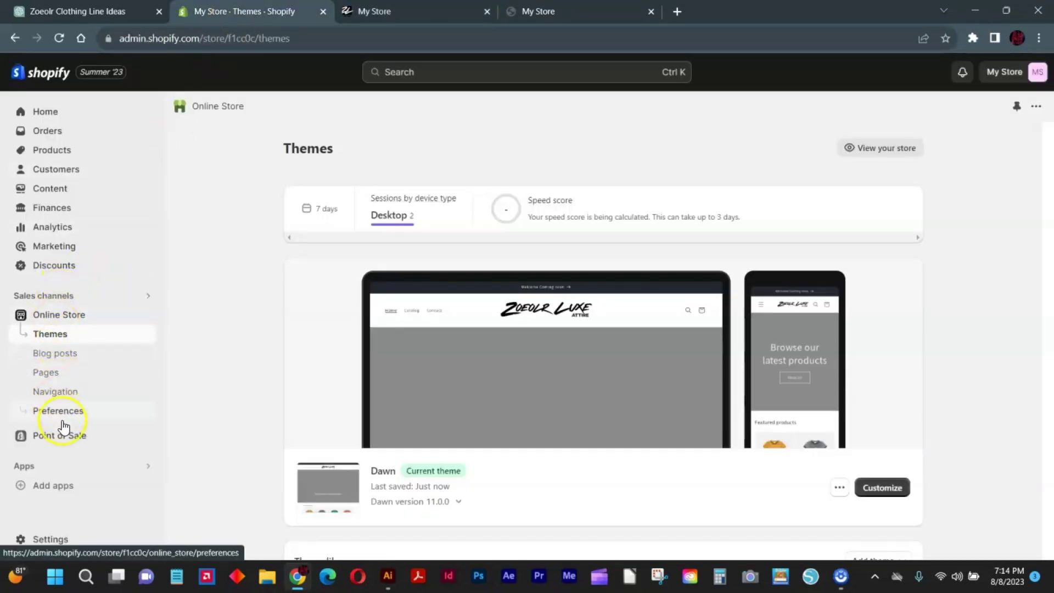
left_click(58, 483)
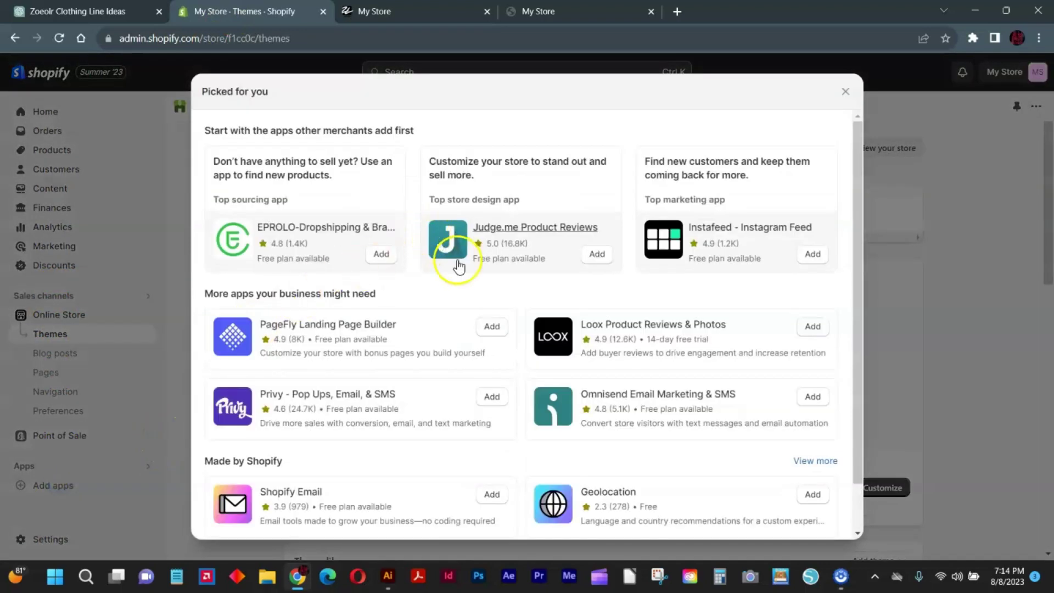
scroll(472, 291, "down", 1)
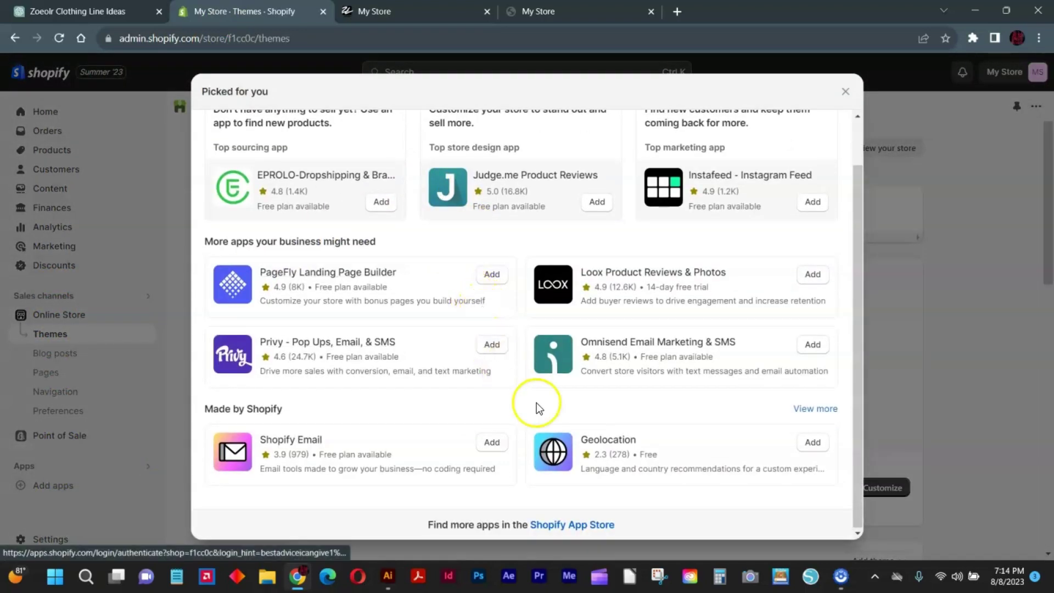
left_click(581, 514)
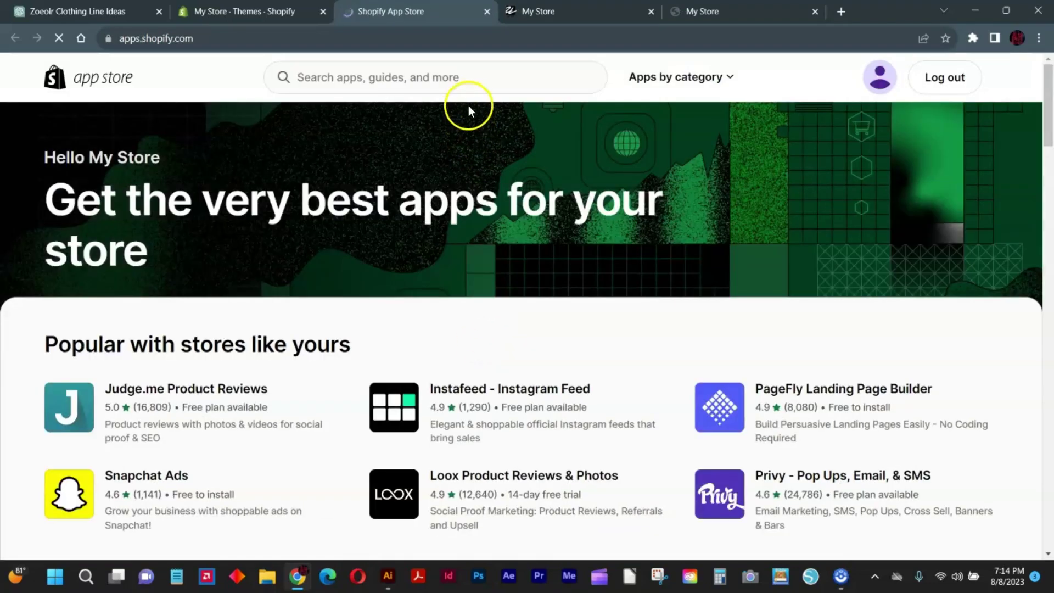
Step: Search the app store for "printful" and open the Printful: Print on Demand listing
left_click(467, 87)
type("p")
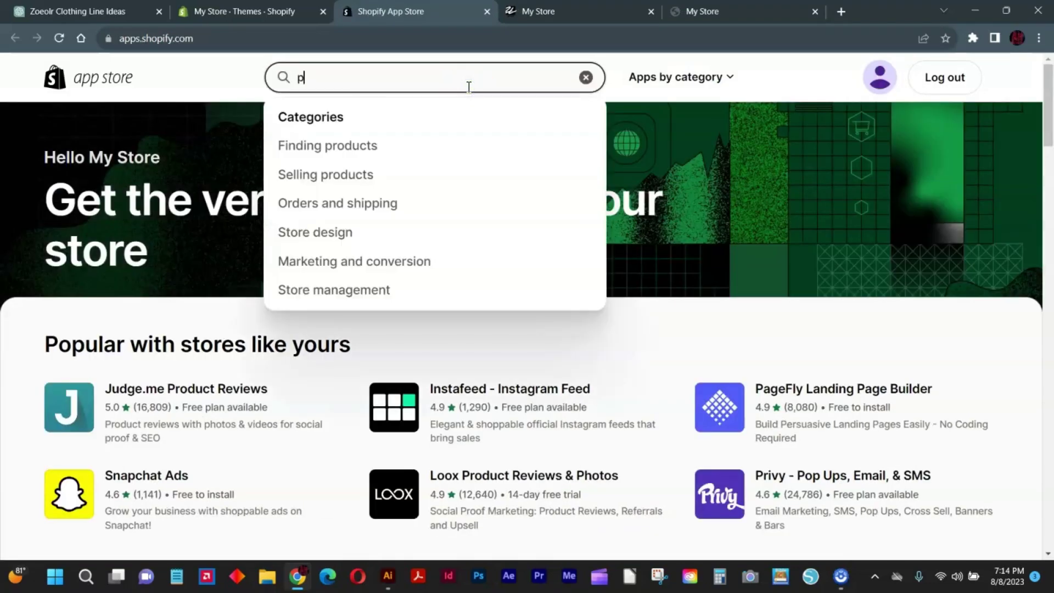
type("rint")
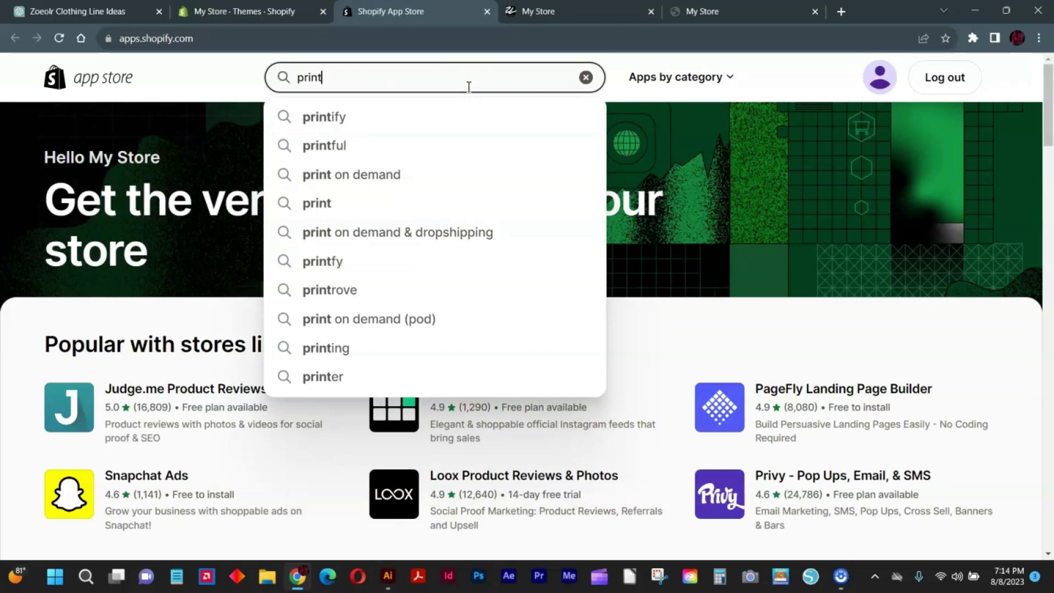
key("Down")
key("Down")
key("Return")
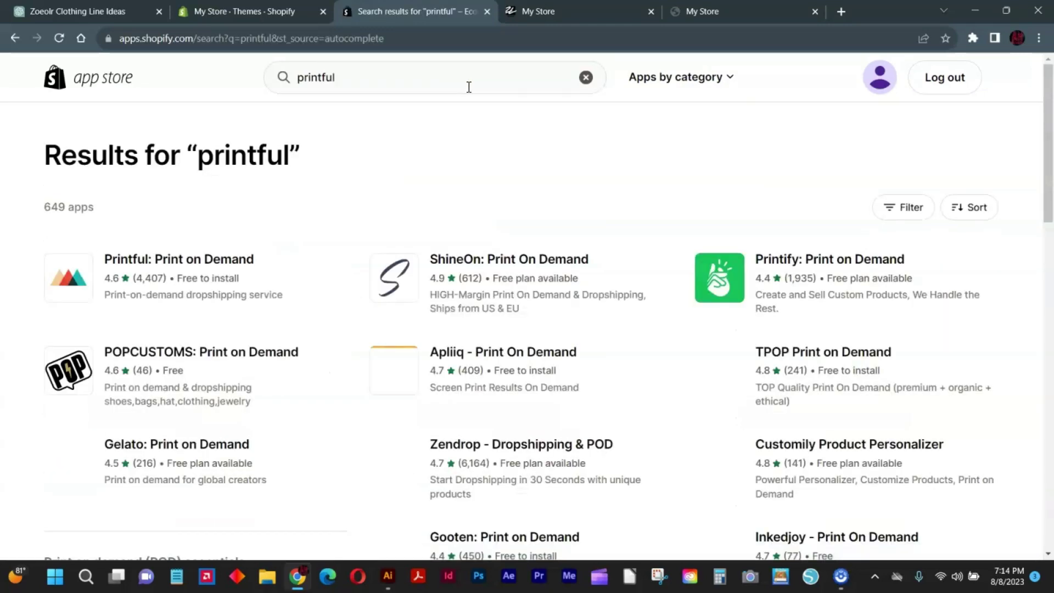
left_click(184, 259)
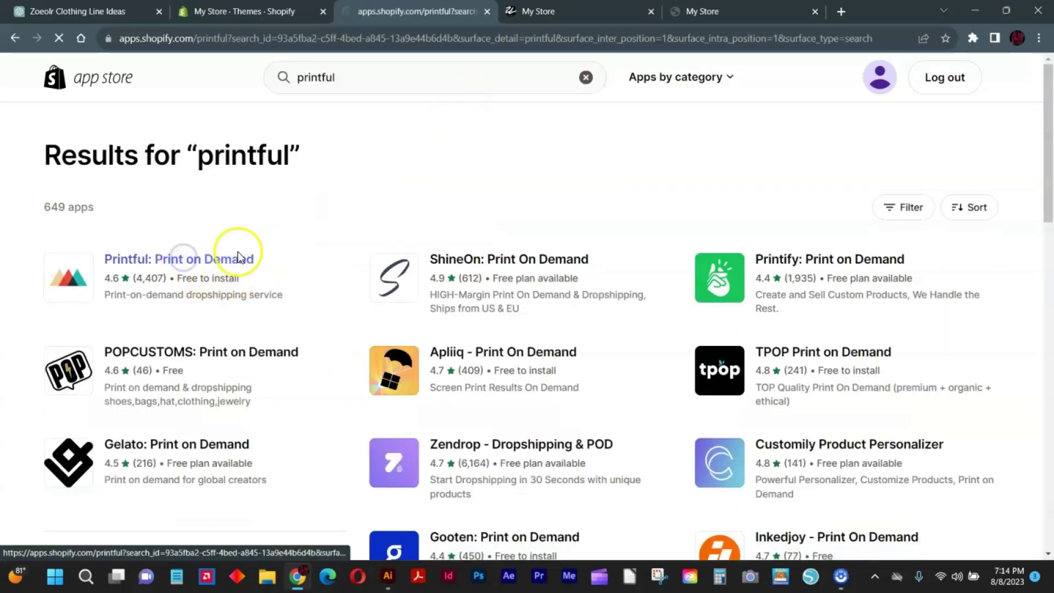
Step: Install the Printful app using the store owner's Shopify account and connect the store to the existing Printful account
left_click(263, 332)
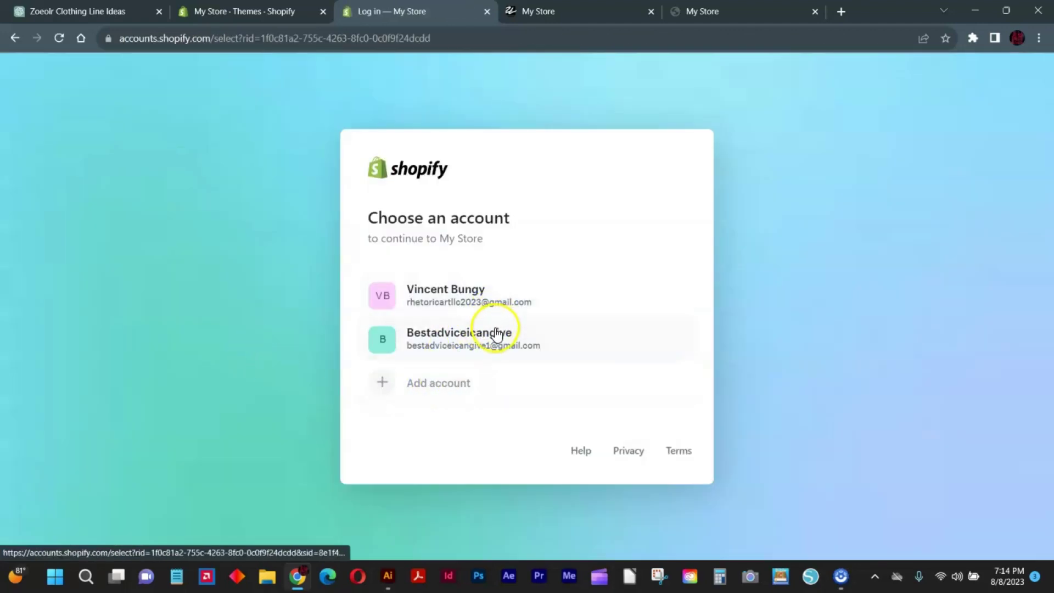
left_click(497, 333)
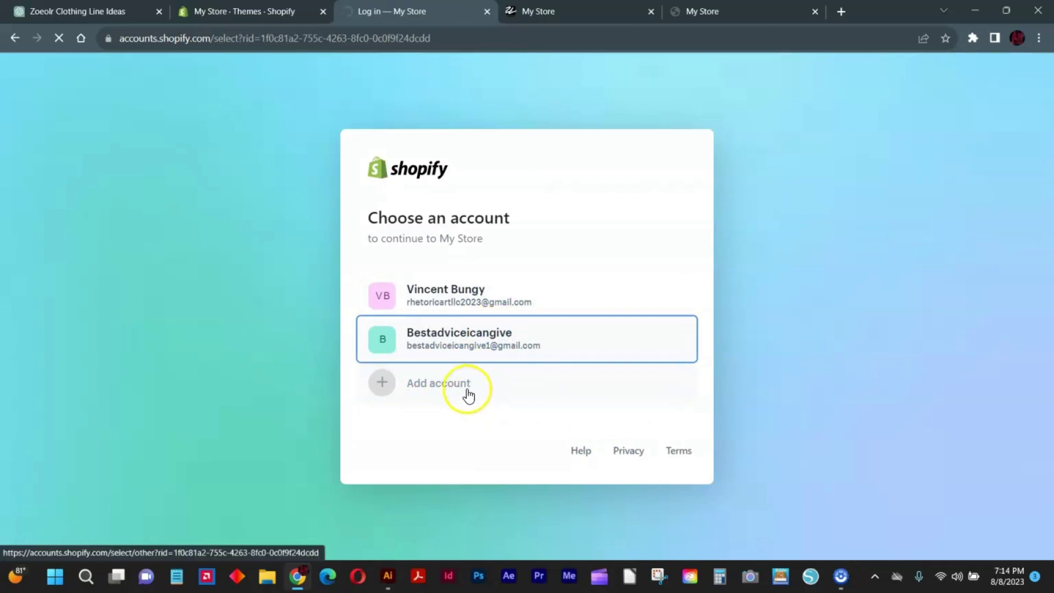
left_click(557, 340)
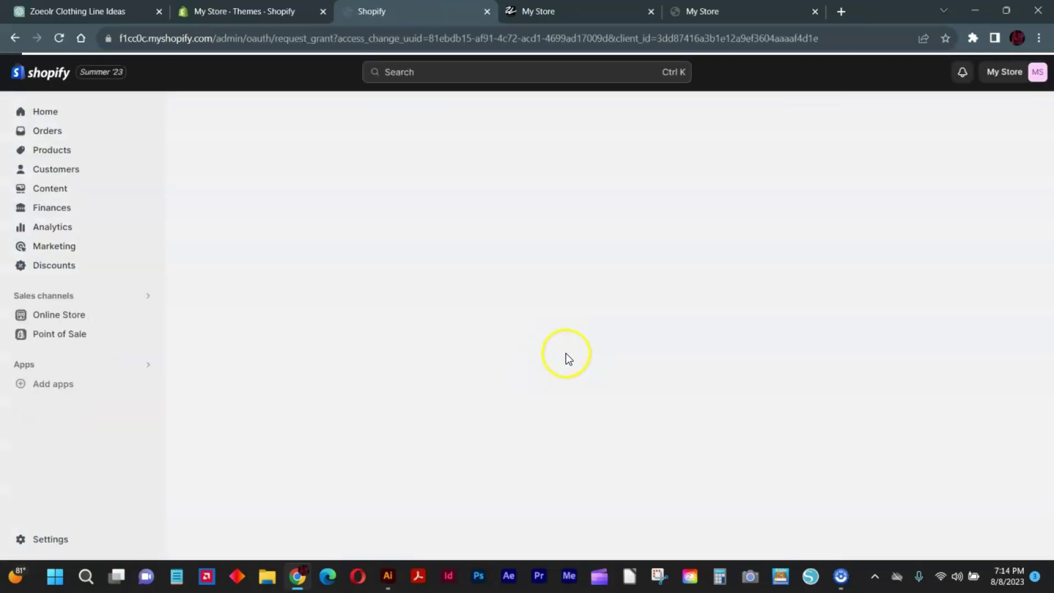
left_click(815, 117)
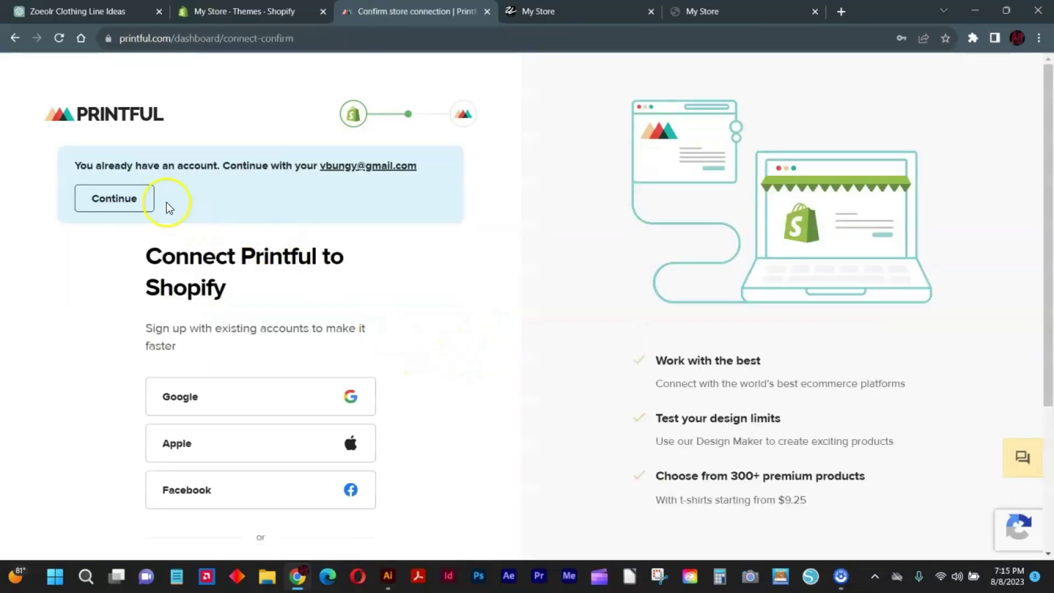
left_click(143, 199)
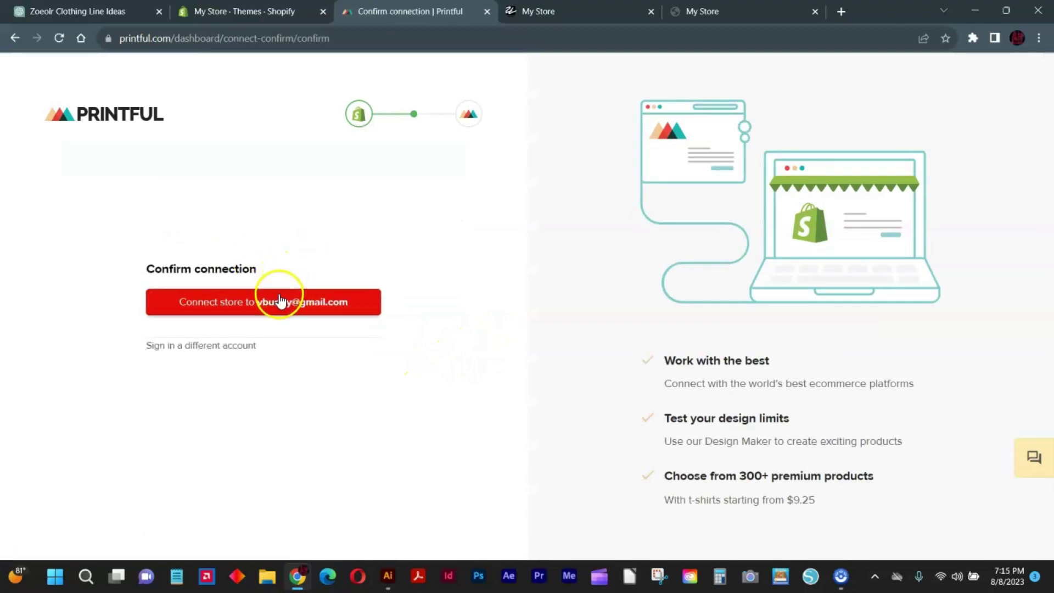
left_click(279, 301)
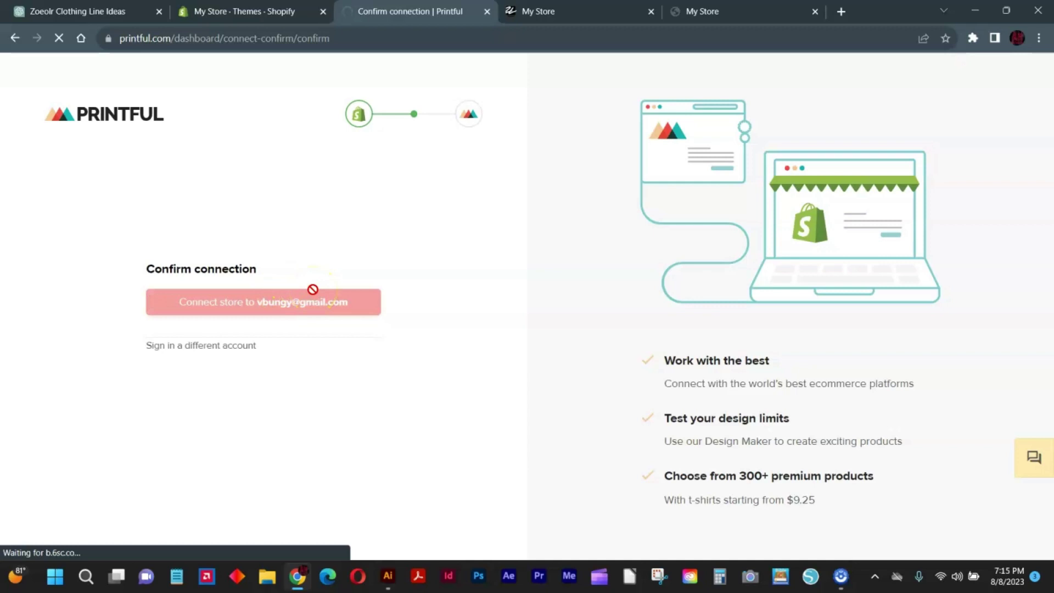
Step: Start adding a product to the connected store and browse the new products in the Printful catalog
left_click(286, 311)
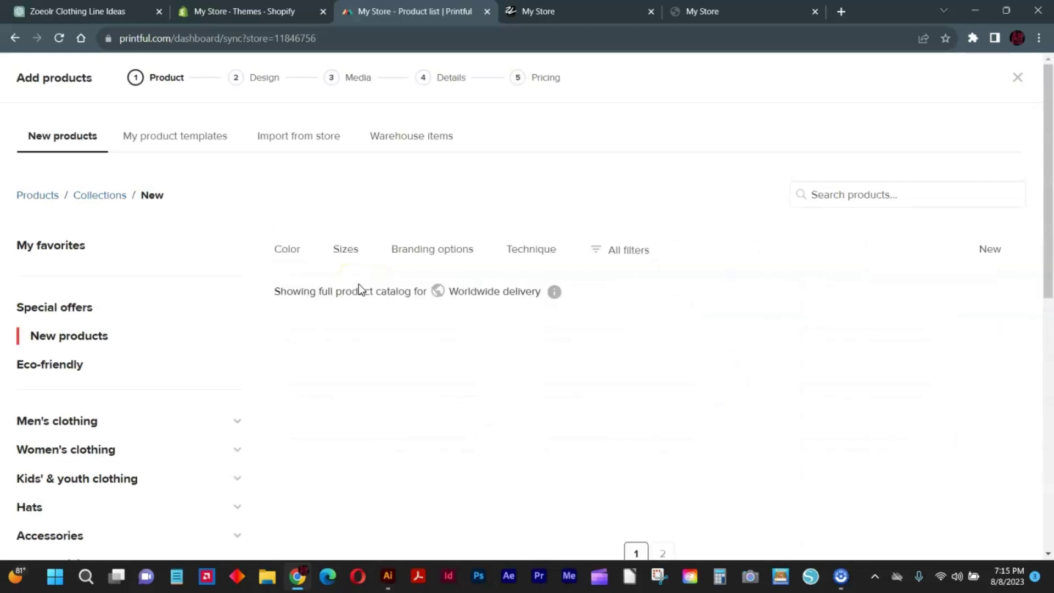
scroll(428, 379, "down", 10)
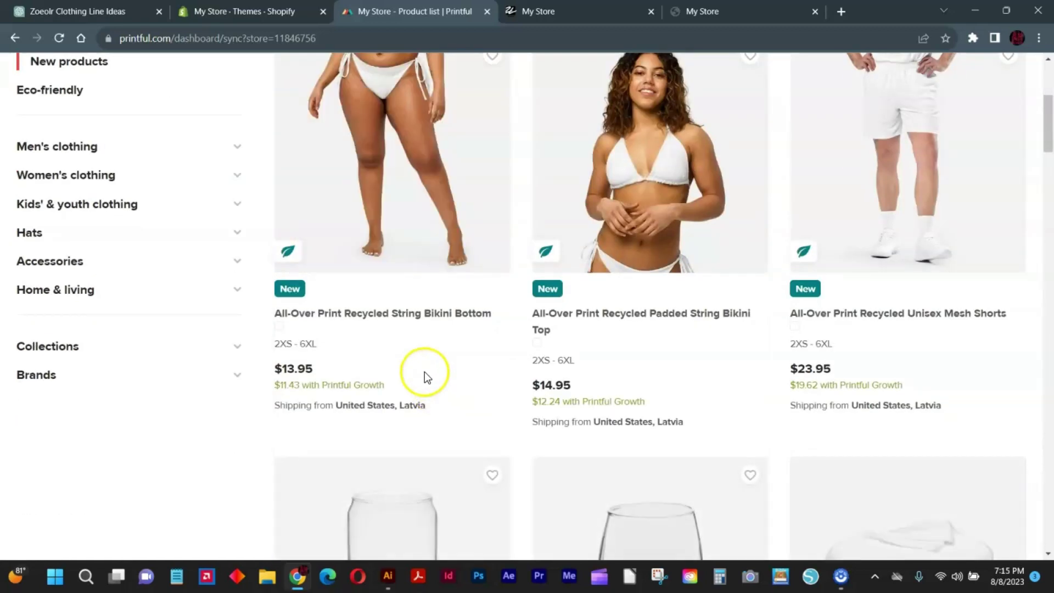
scroll(406, 366, "up", 5)
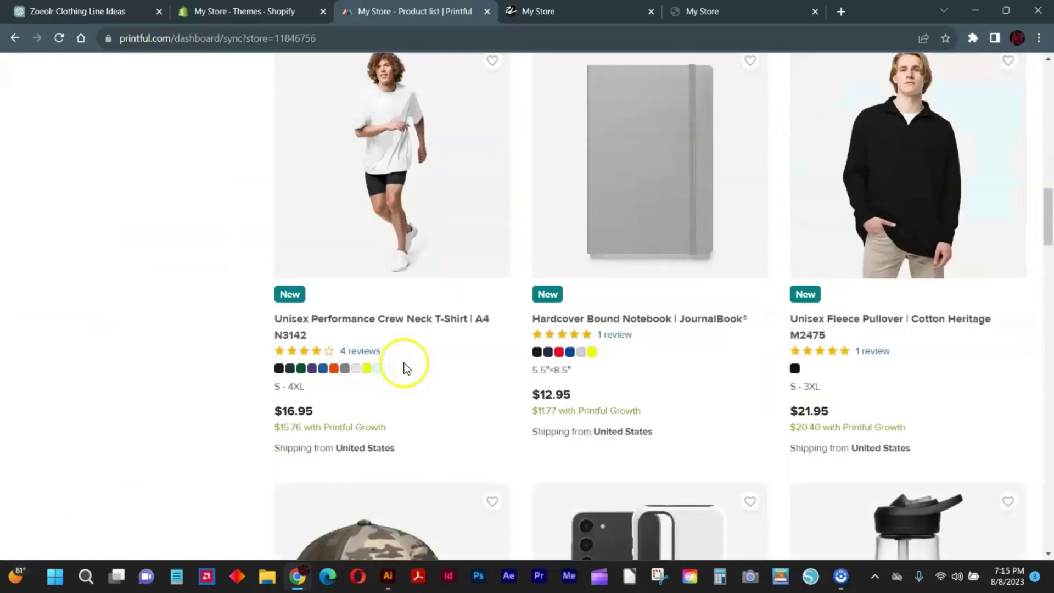
scroll(406, 365, "up", 5)
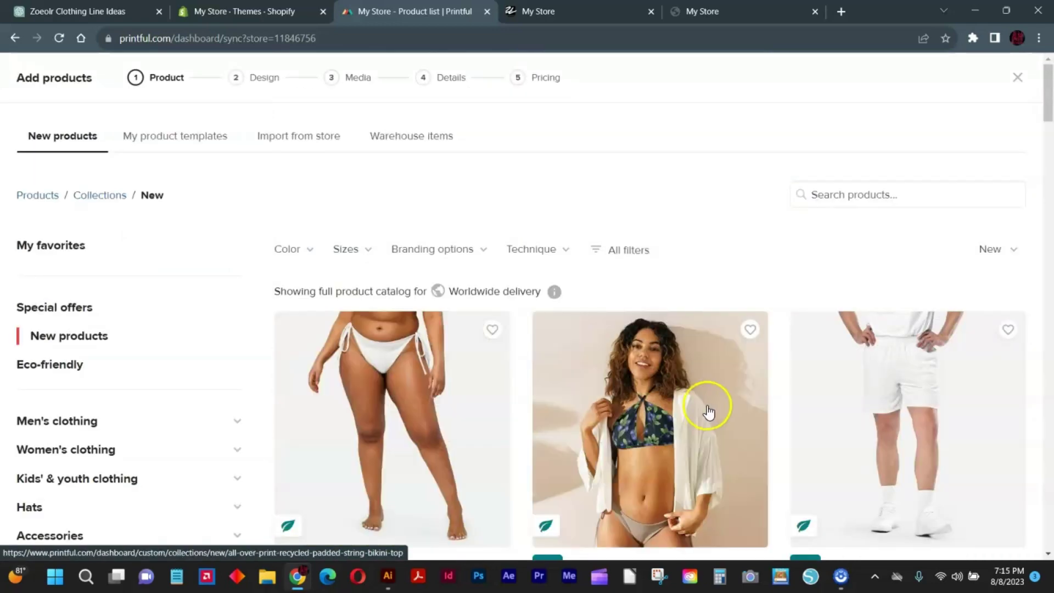
scroll(698, 407, "down", 12)
scroll(588, 380, "down", 5)
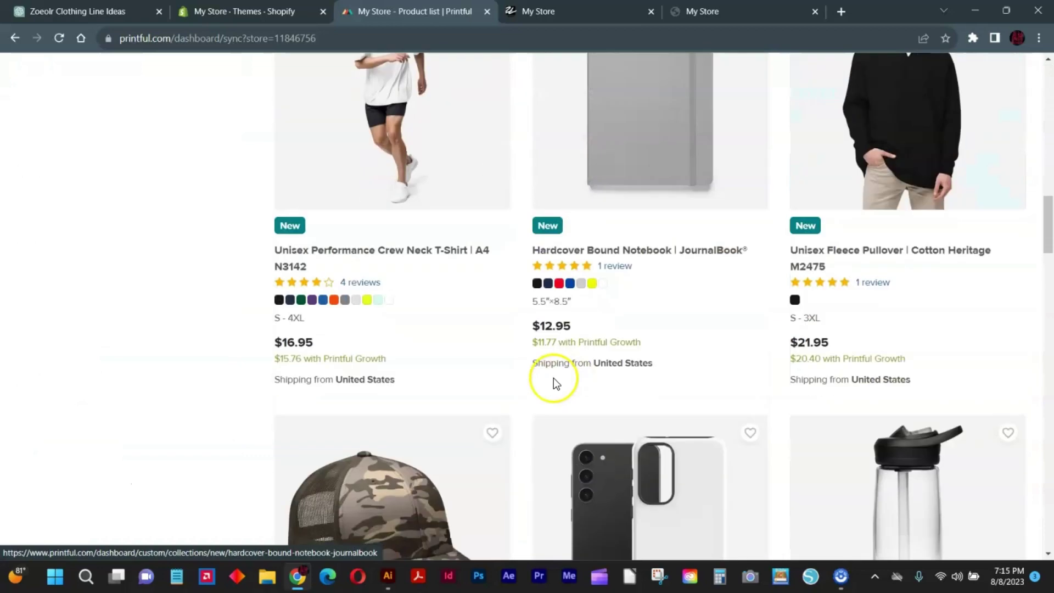
scroll(553, 384, "up", 17)
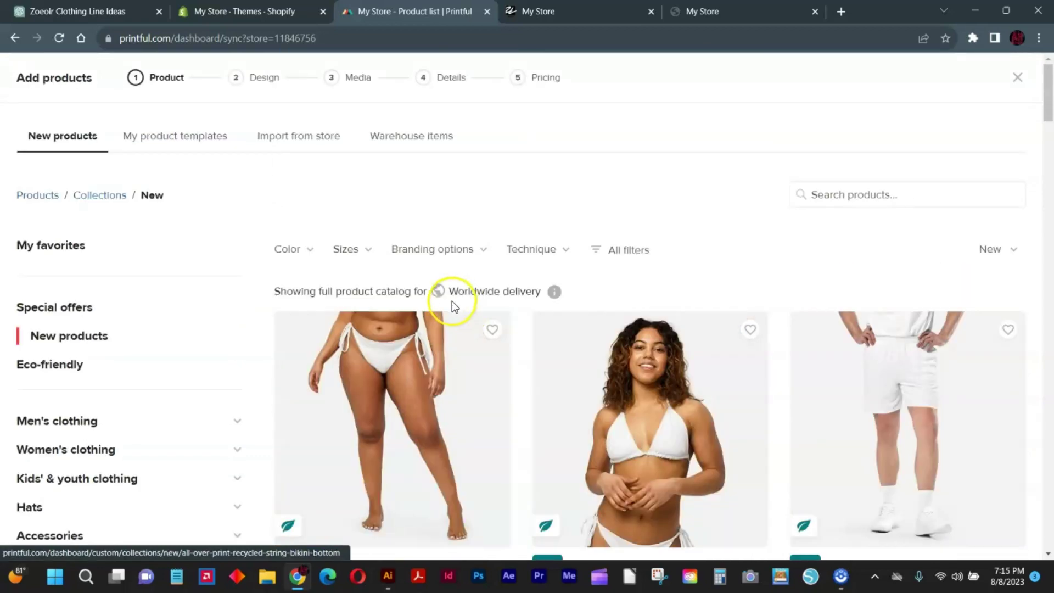
Step: Narrow the catalog to men's T-shirts and choose the Unisex Staple T-Shirt | Bella + Canvas 3001
left_click(92, 426)
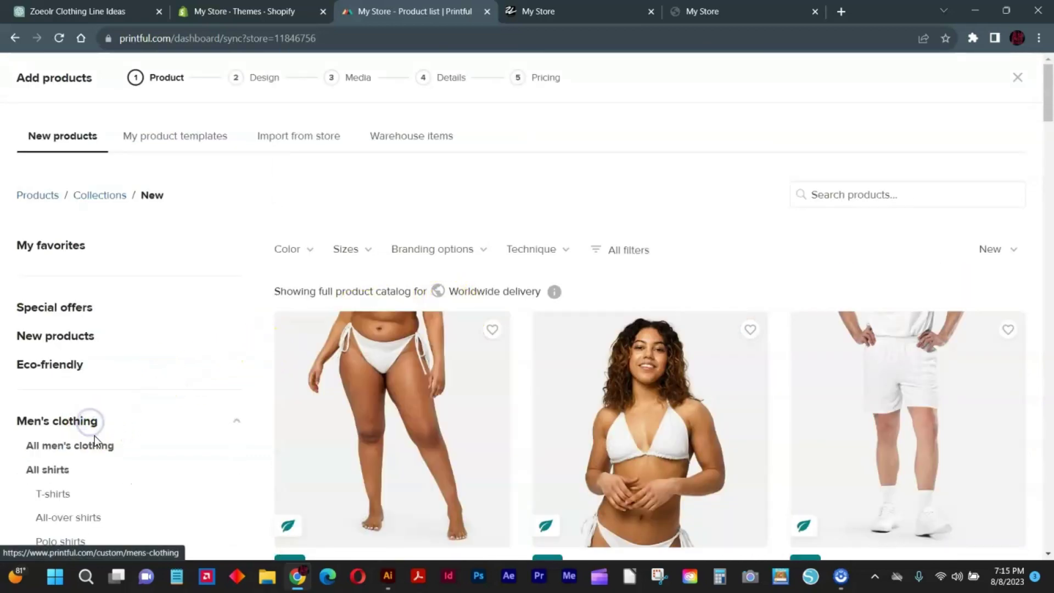
scroll(50, 467, "down", 1)
left_click(50, 433)
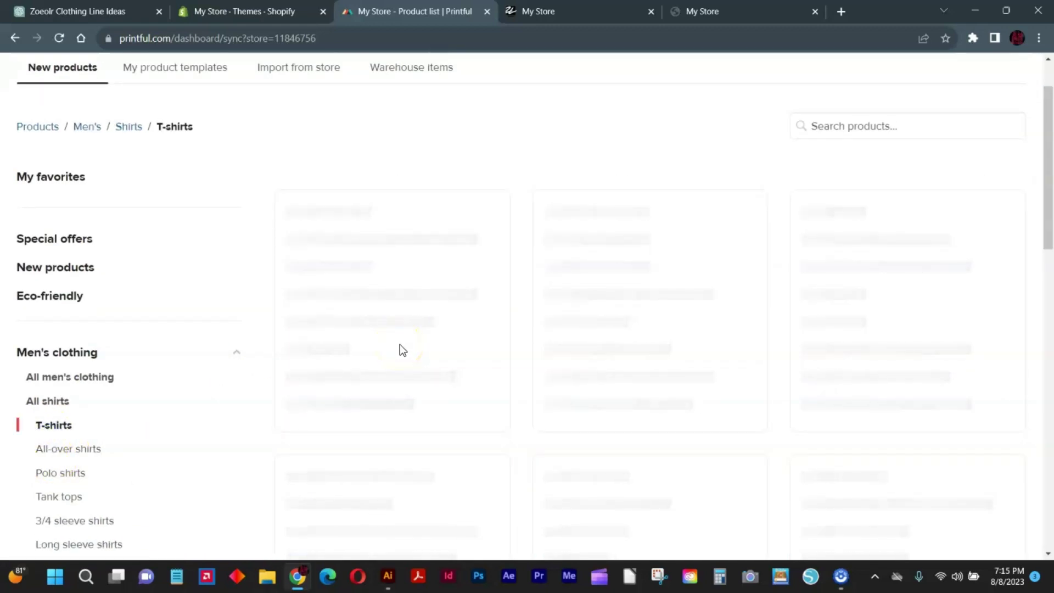
left_click(364, 349)
left_click(360, 351)
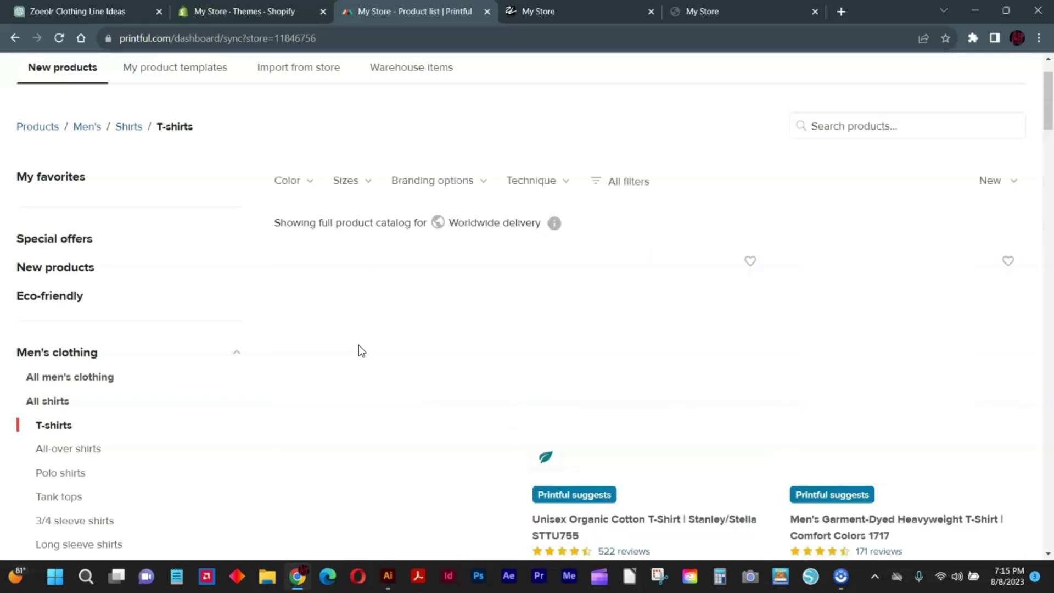
left_click(370, 343)
scroll(405, 321, "down", 3)
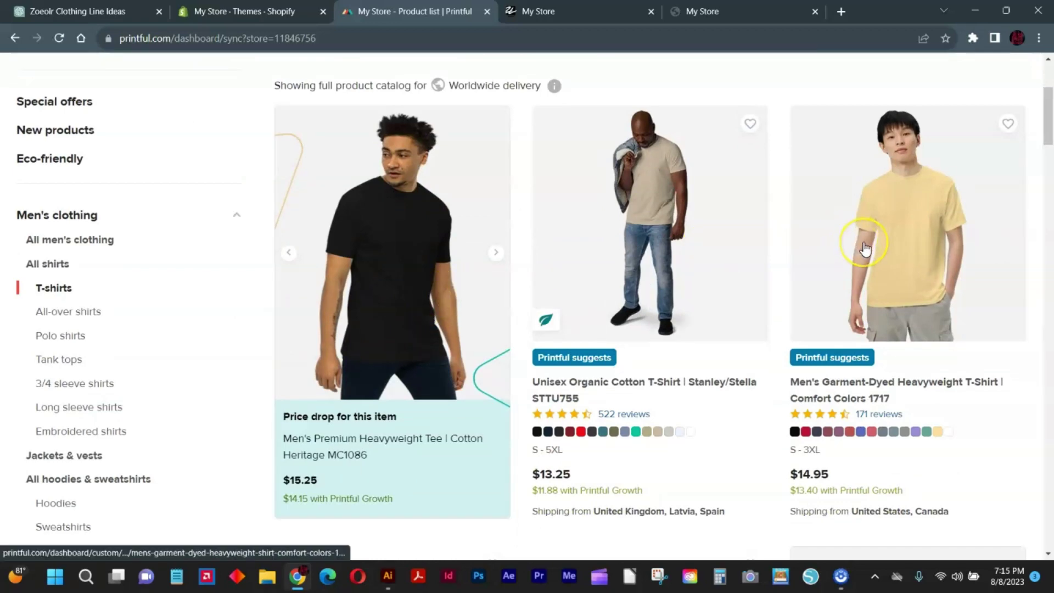
scroll(865, 248, "down", 9)
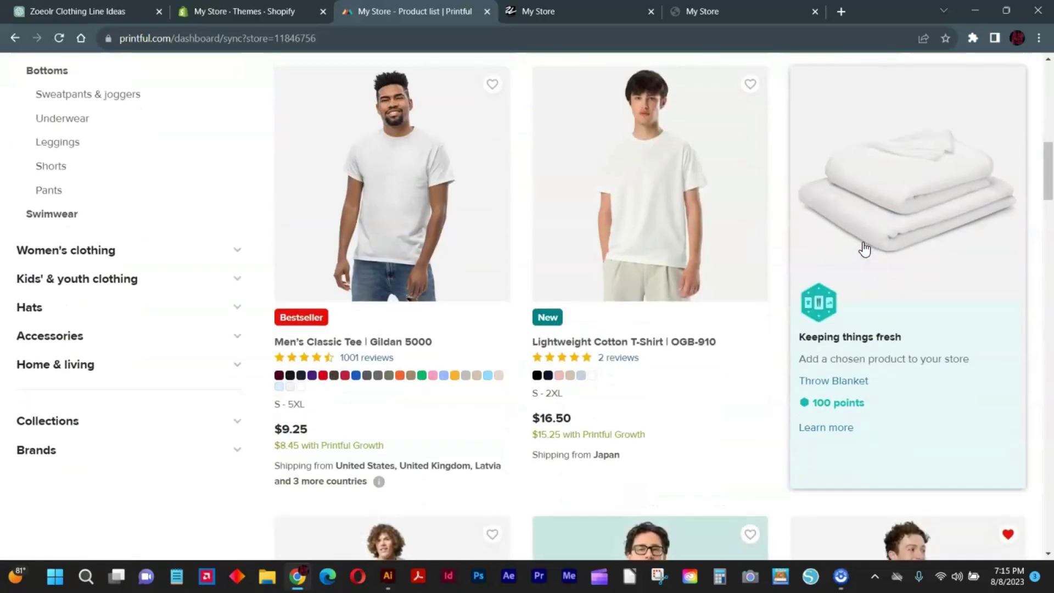
scroll(865, 248, "down", 5)
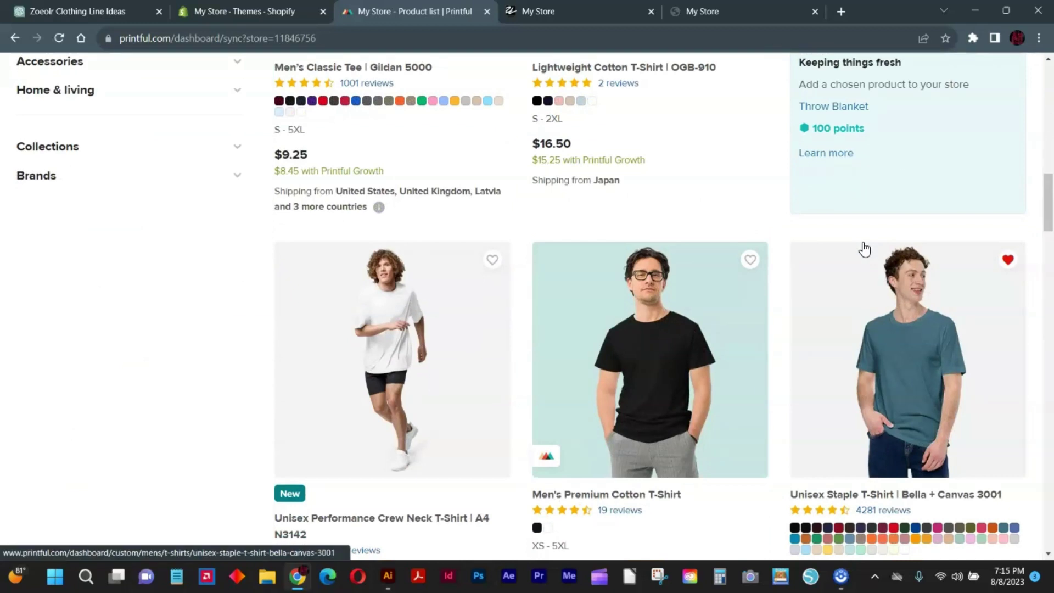
left_click(883, 340)
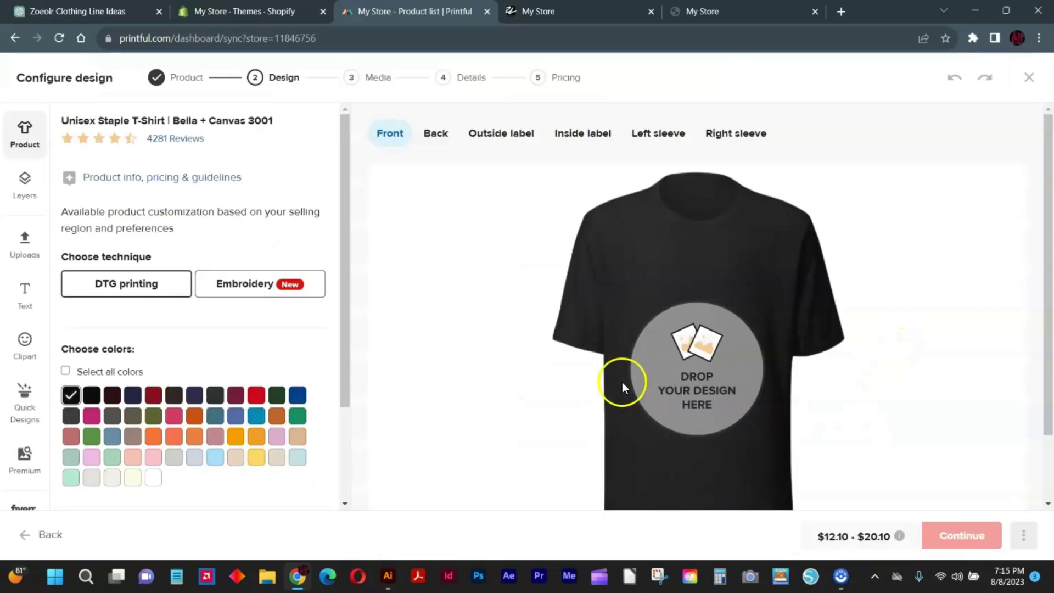
Step: Select white, orange, yellow, pink and pale blue as the shirt colors, and deselect Black Heather
left_click(153, 477)
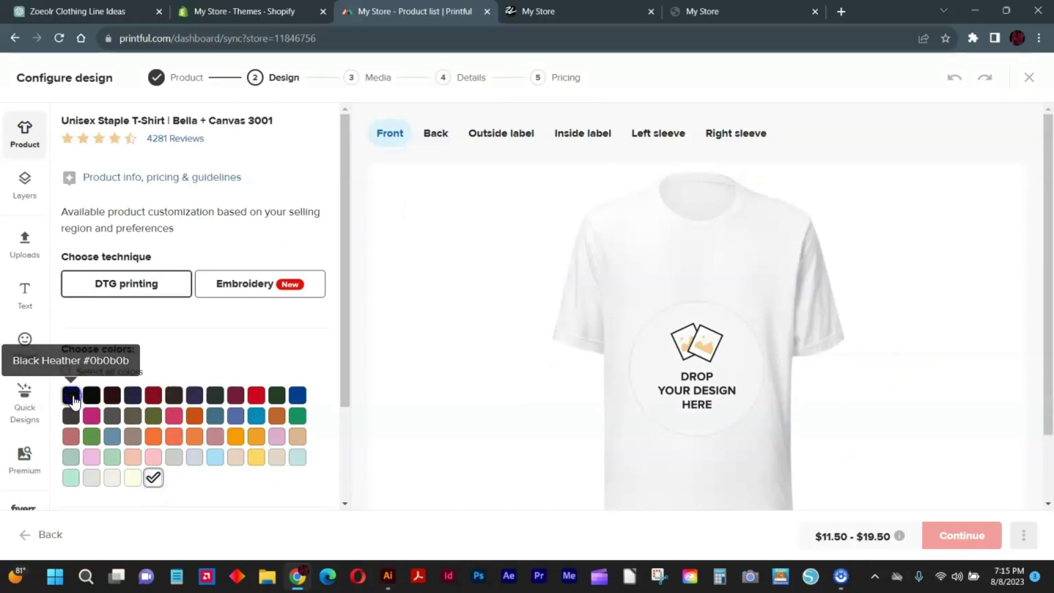
left_click(154, 437)
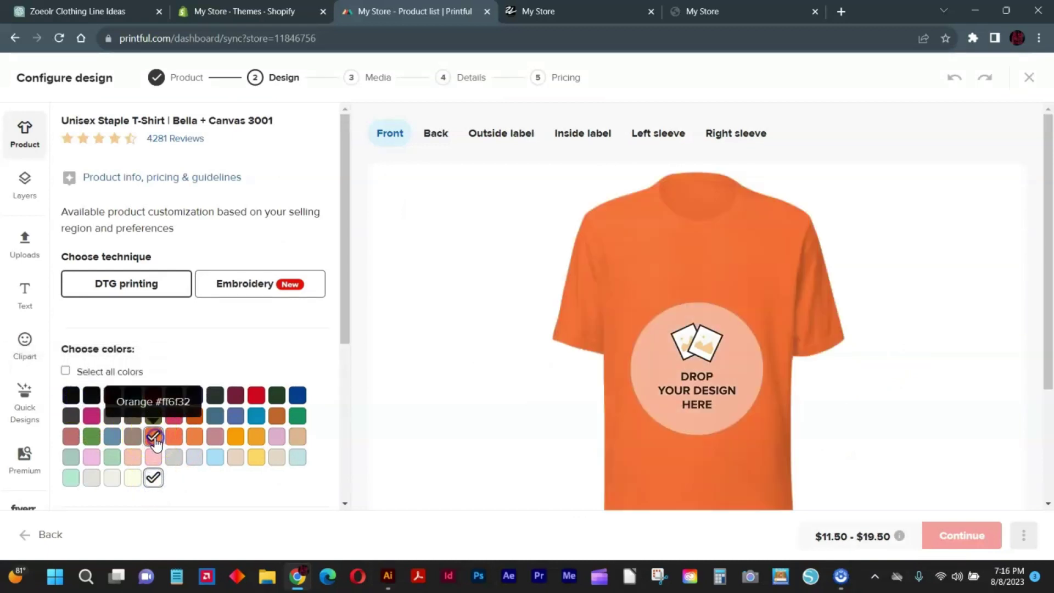
left_click(253, 462)
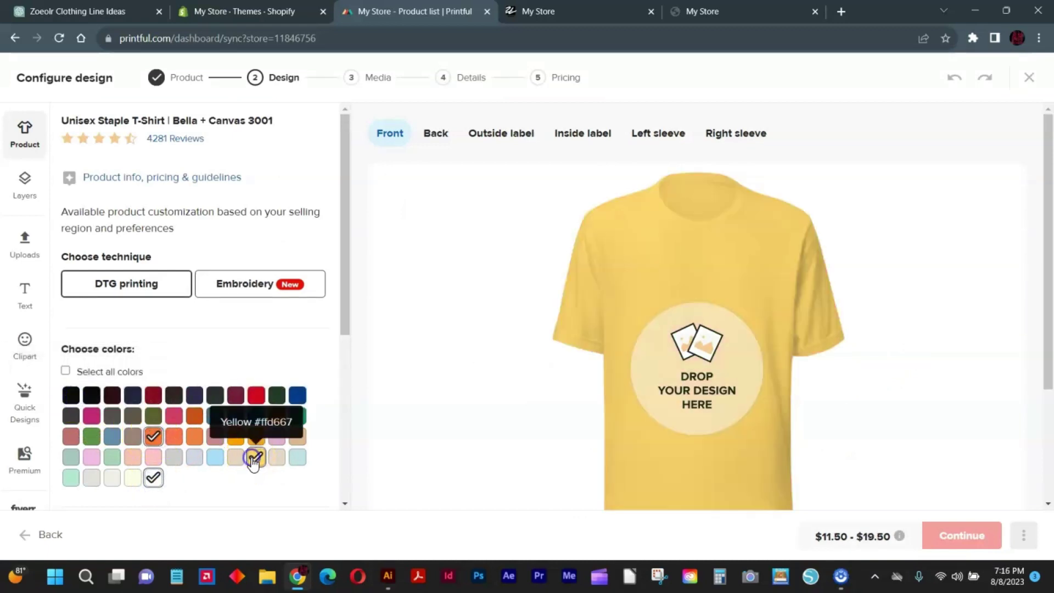
left_click(153, 458)
left_click(297, 456)
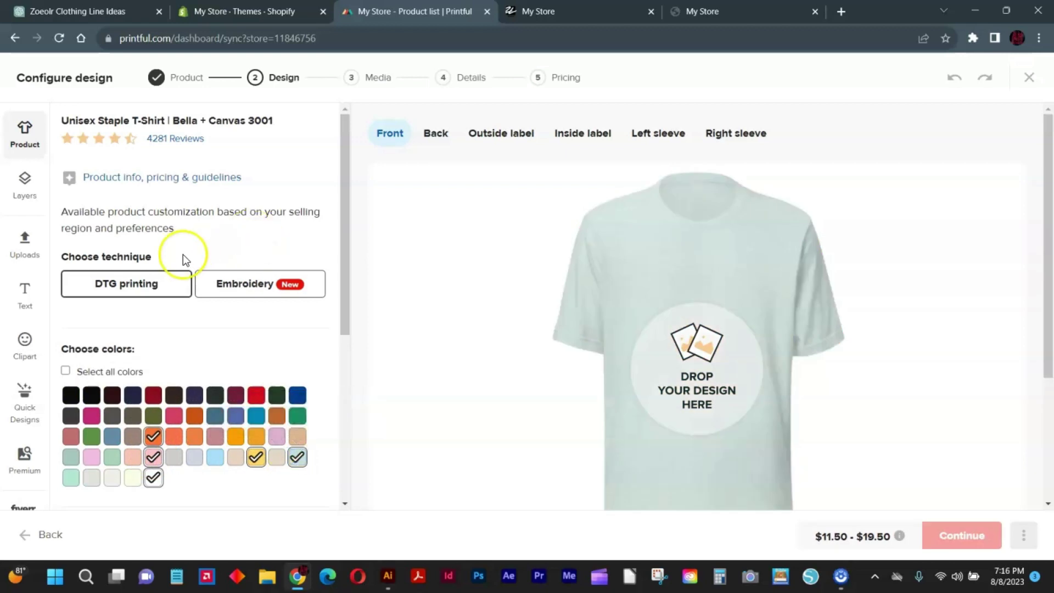
Step: Upload z1.png from the Desktop, apply it to the shirt front, enlarge it to about 11.52 wide and place it on the upper chest
left_click(657, 324)
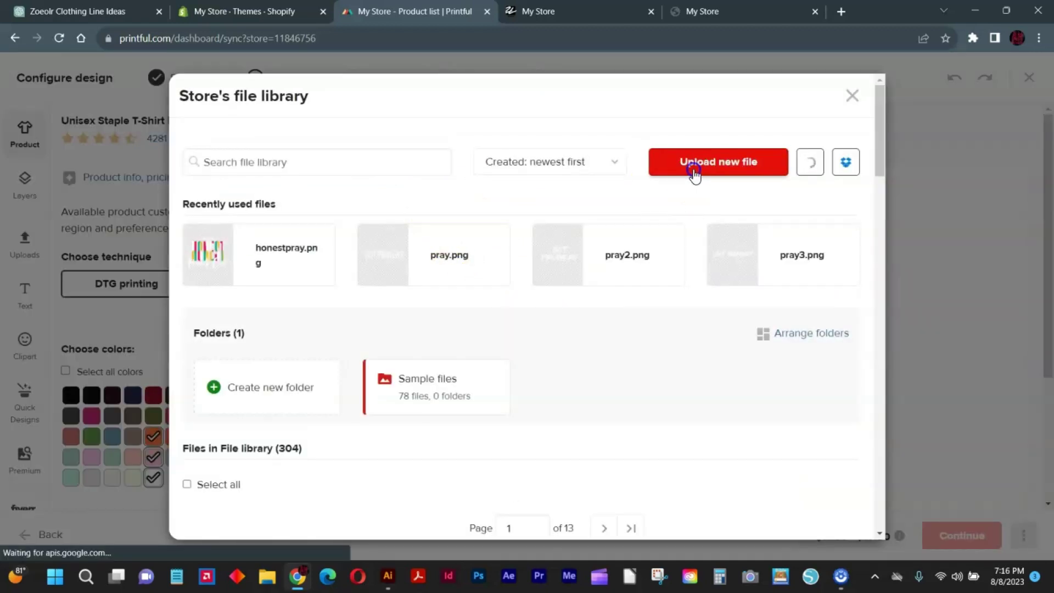
left_click(693, 169)
double_click(235, 144)
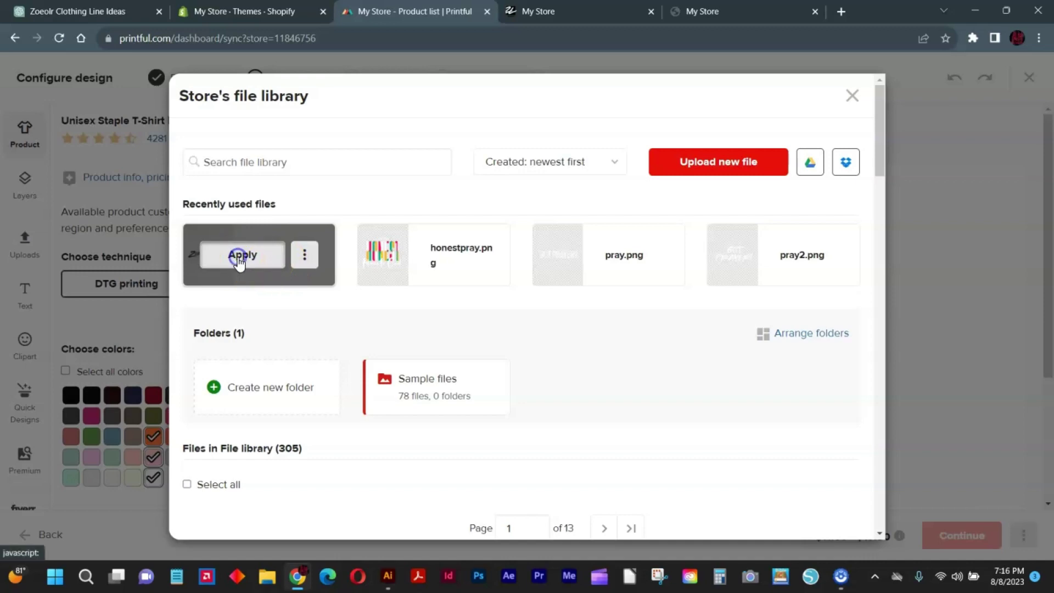
left_click(249, 258)
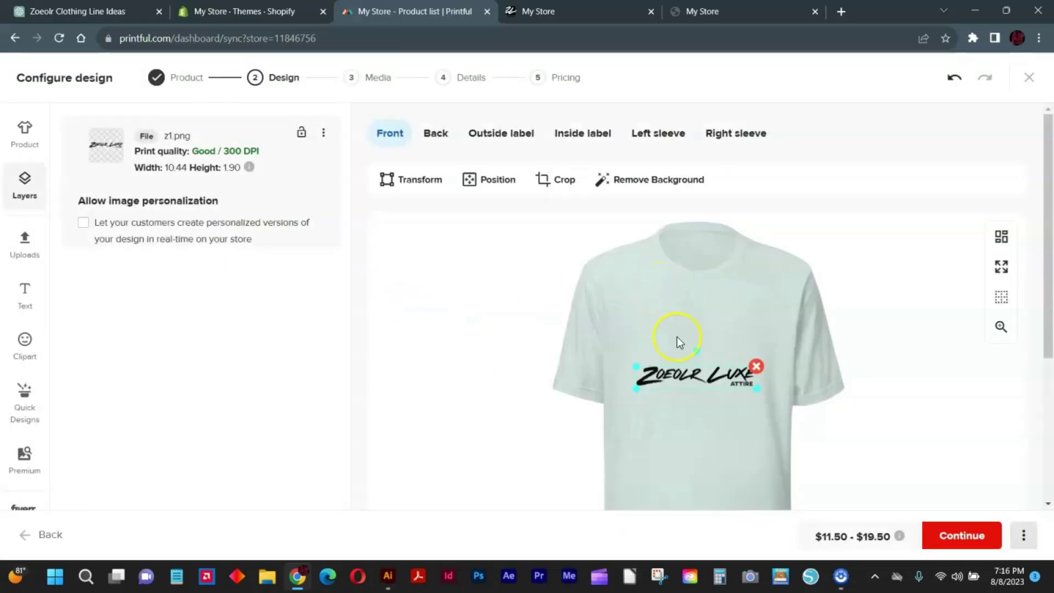
left_click_drag(699, 376, 716, 317)
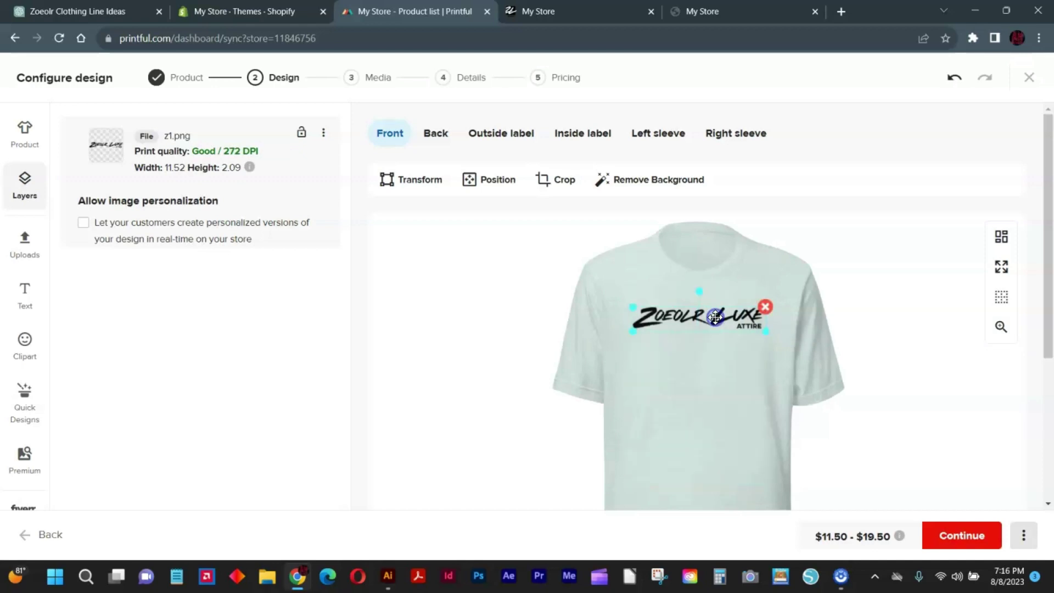
Step: Upload z2.png from the Desktop and apply it to the shirt's outside label
left_click(496, 144)
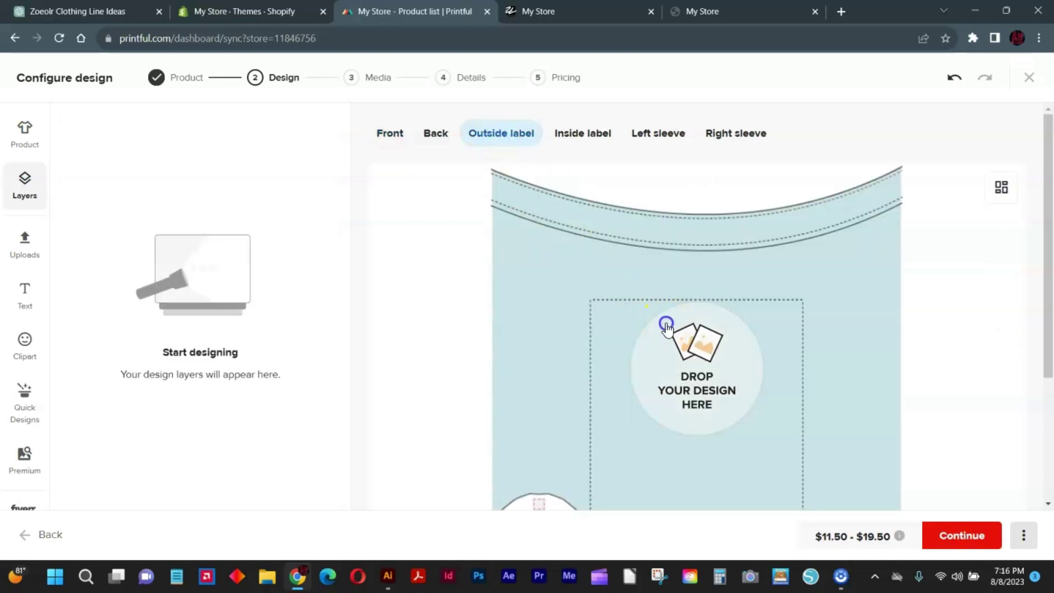
left_click(487, 293)
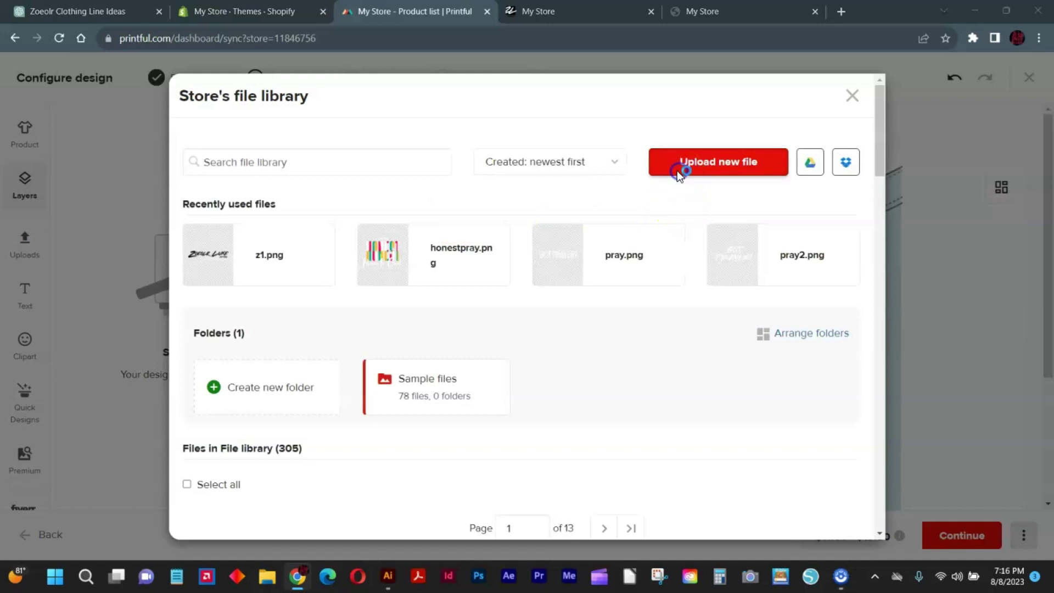
left_click(680, 171)
left_click(310, 133)
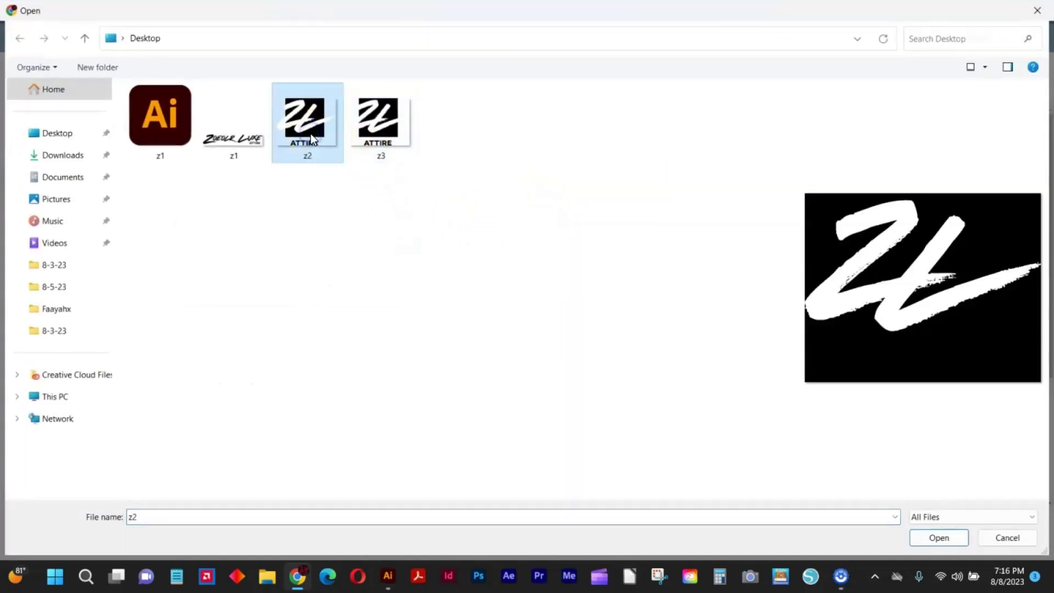
left_click(367, 137)
double_click(288, 135)
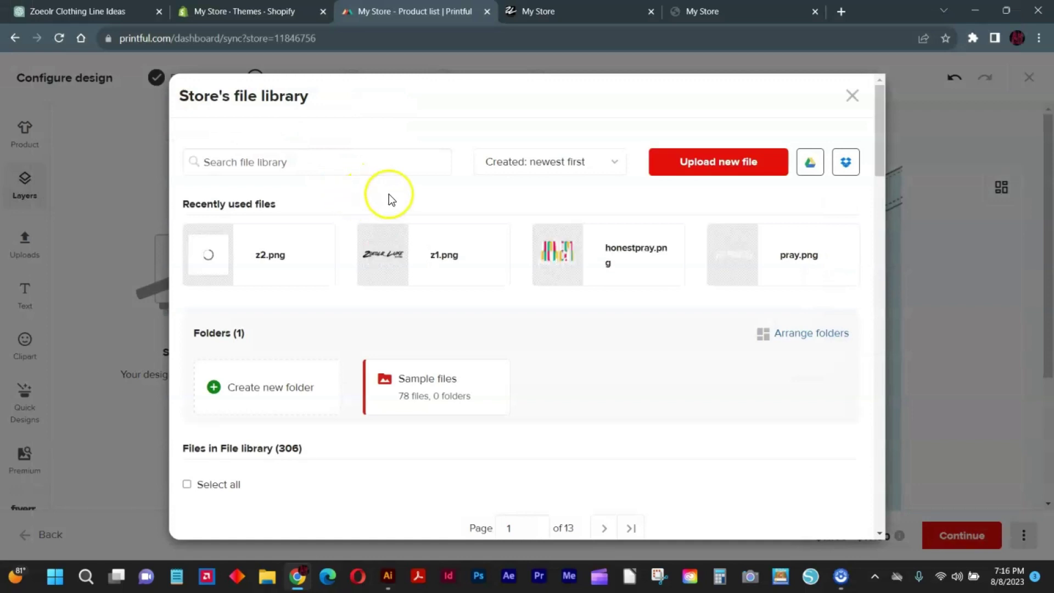
mouse_move(319, 241)
left_click(245, 255)
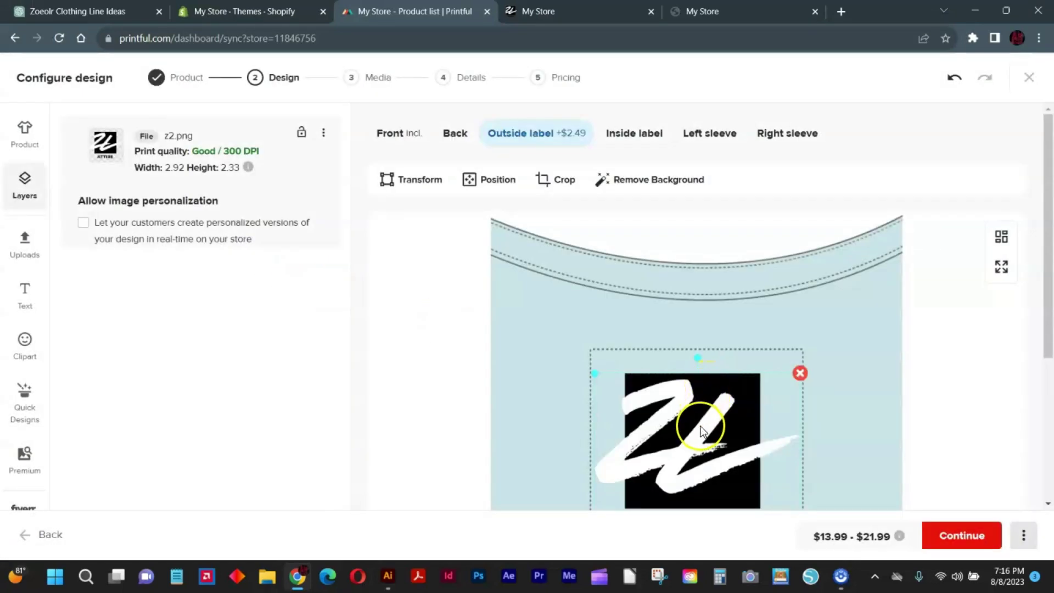
Step: Check the inside label placement, and remove the z2.png logo from the outside label
left_click(637, 133)
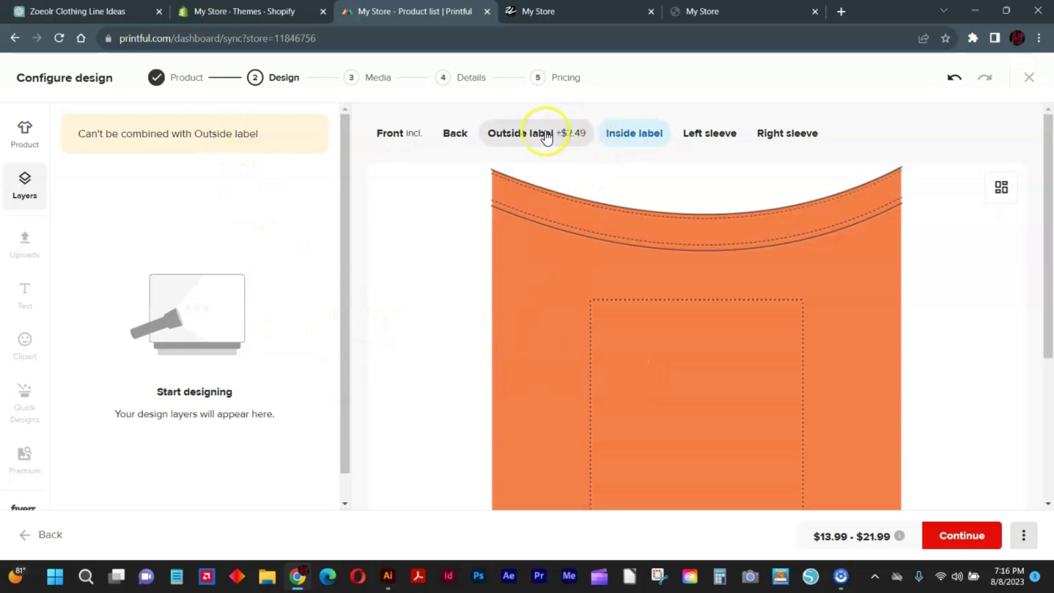
left_click(564, 134)
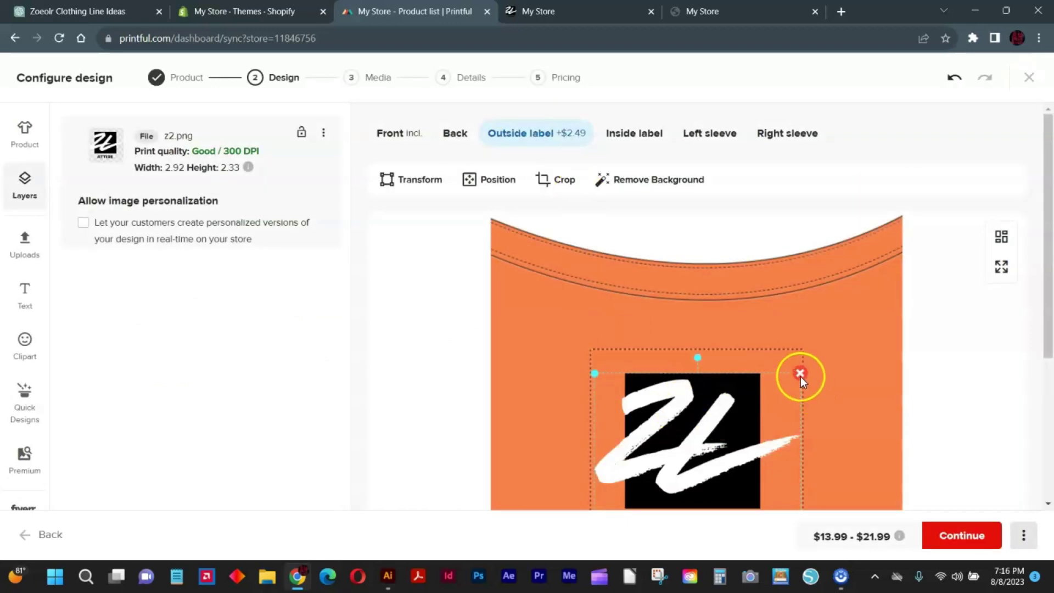
left_click(800, 375)
Step: Add the "Inside label 1.3" template to the inside label and apply z2.png as its logo
left_click(575, 139)
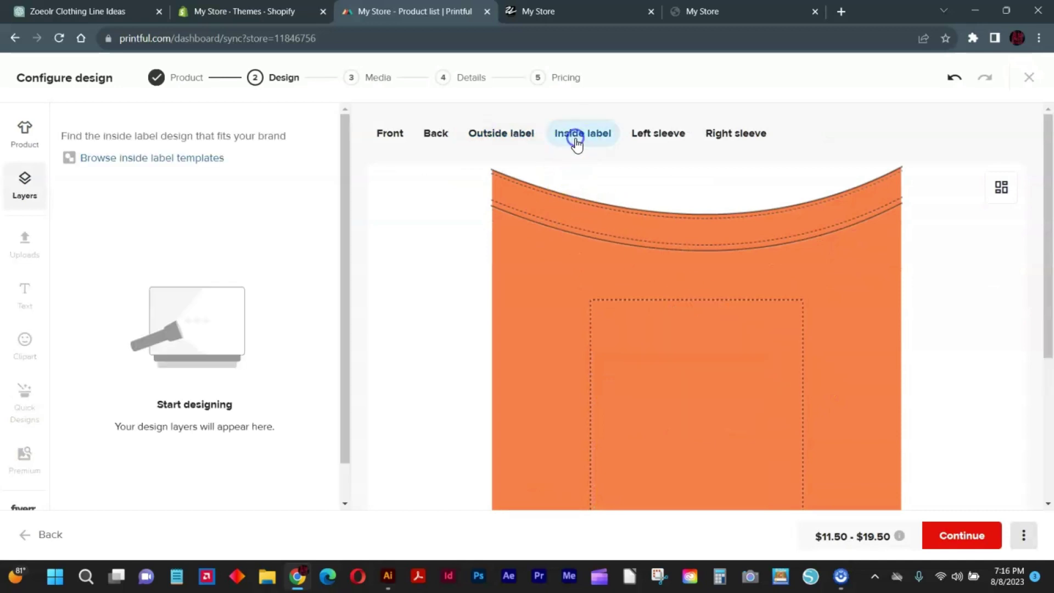
left_click(187, 159)
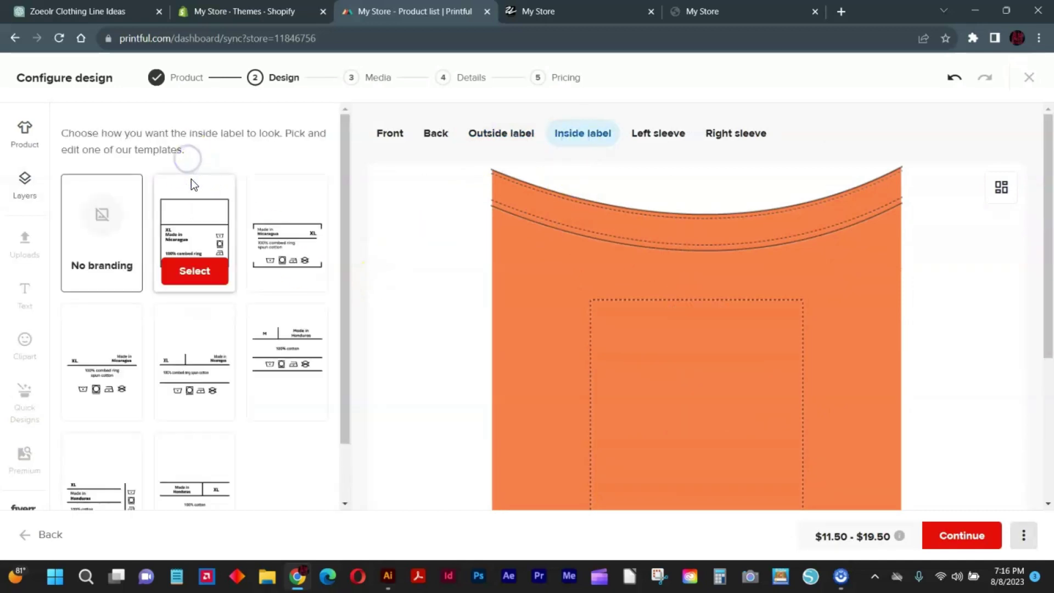
left_click(107, 356)
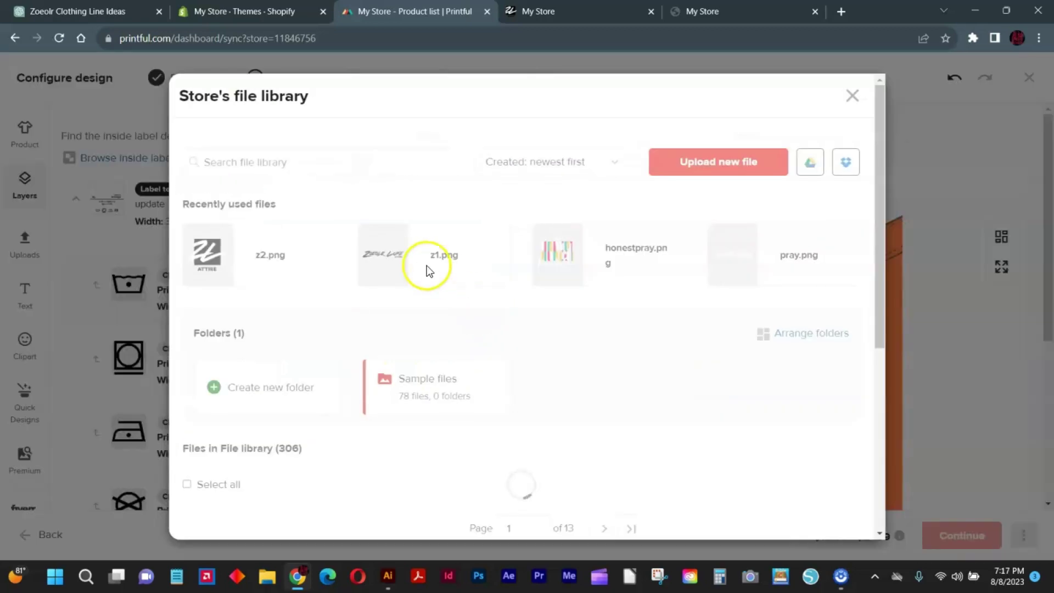
mouse_move(241, 255)
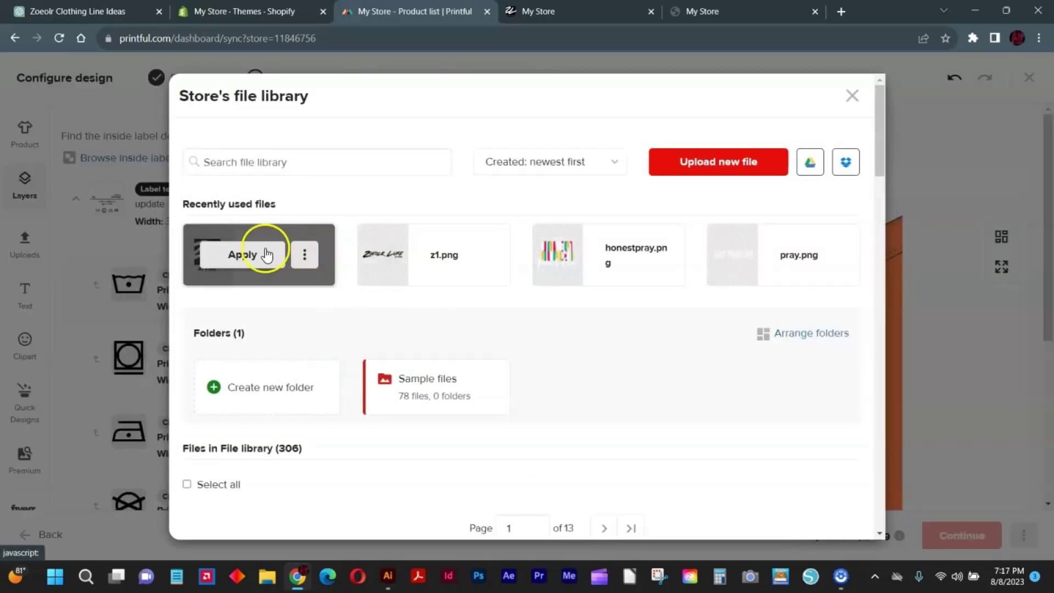
left_click(264, 255)
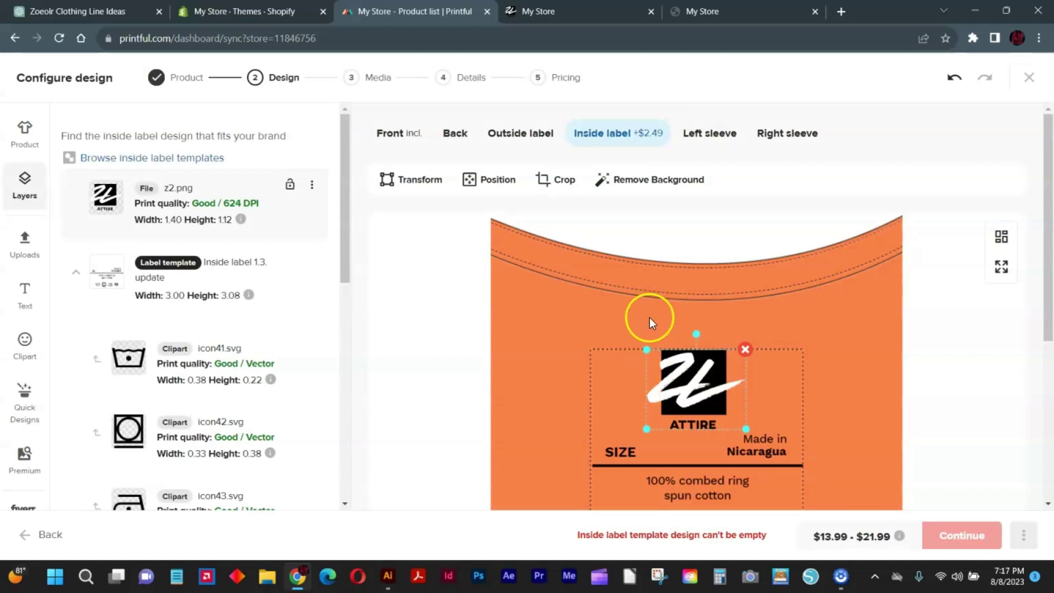
Step: Apply z1.png from the store's file library to the shirt's left sleeve and check its placement
left_click(712, 133)
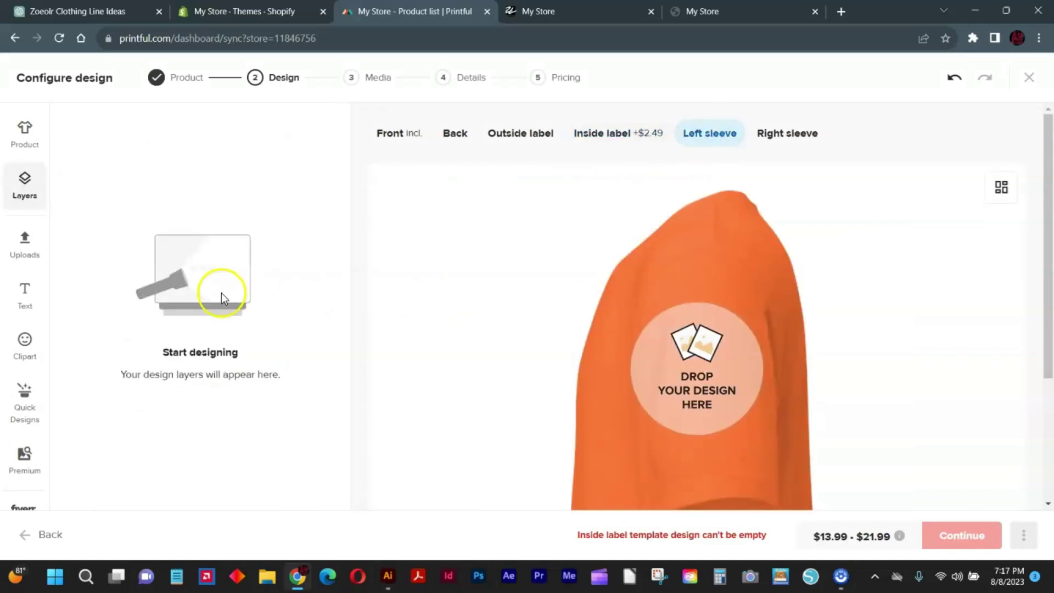
left_click(705, 358)
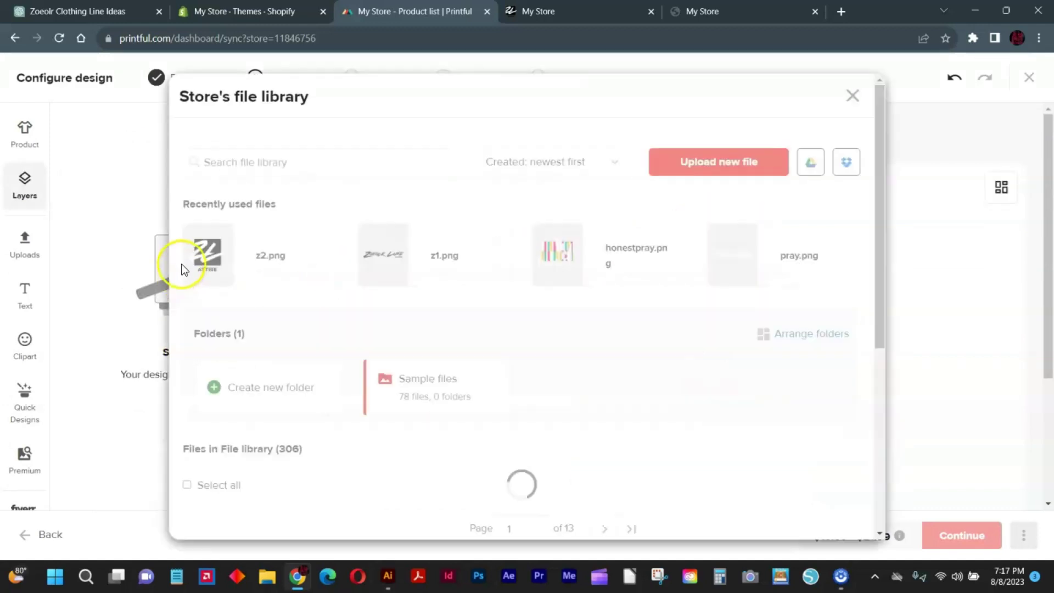
left_click(430, 255)
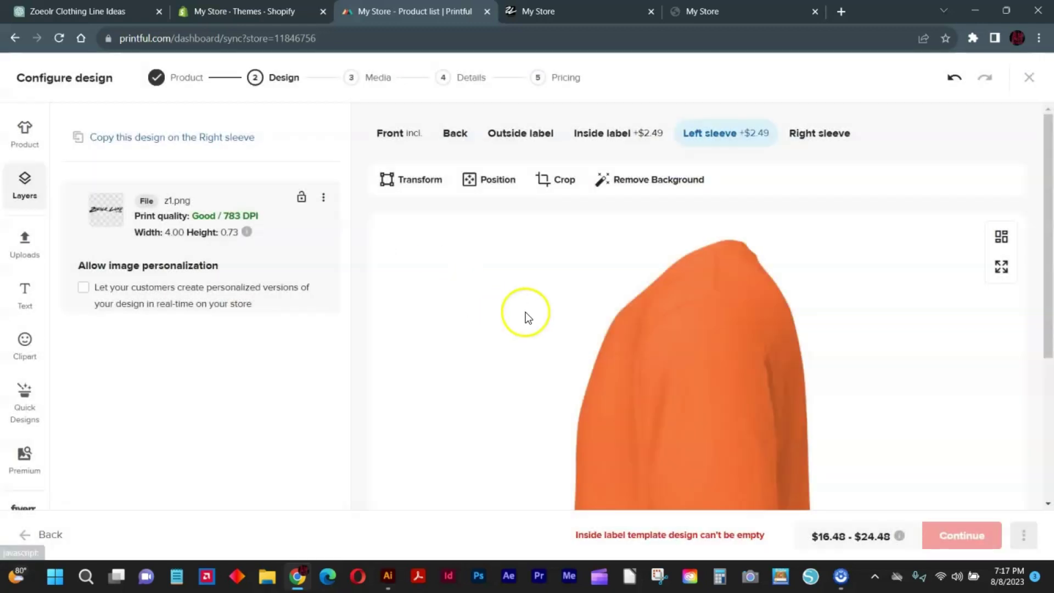
scroll(767, 372, "down", 3)
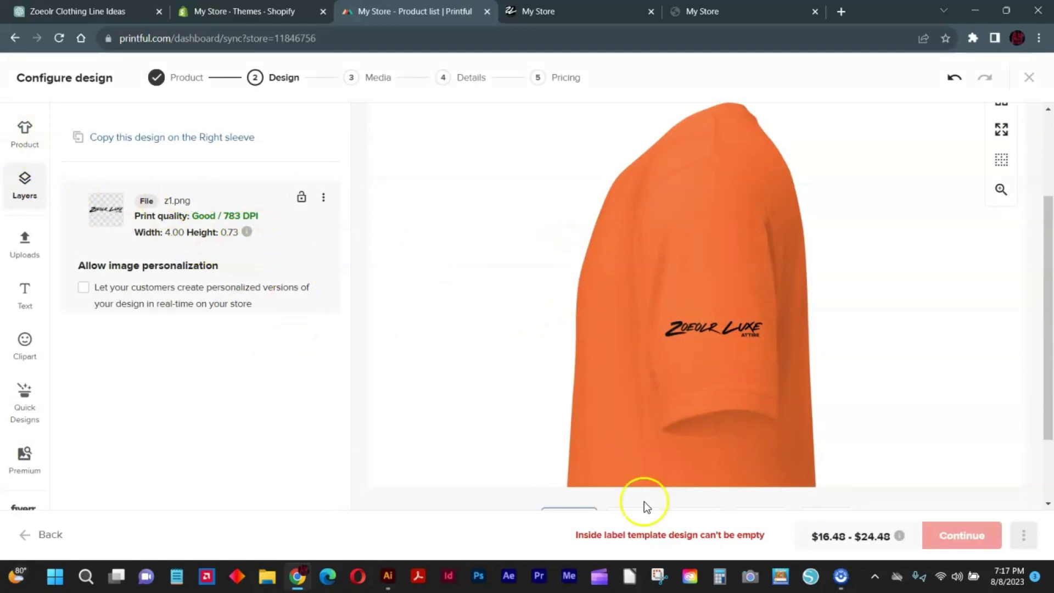
scroll(489, 275, "up", 3)
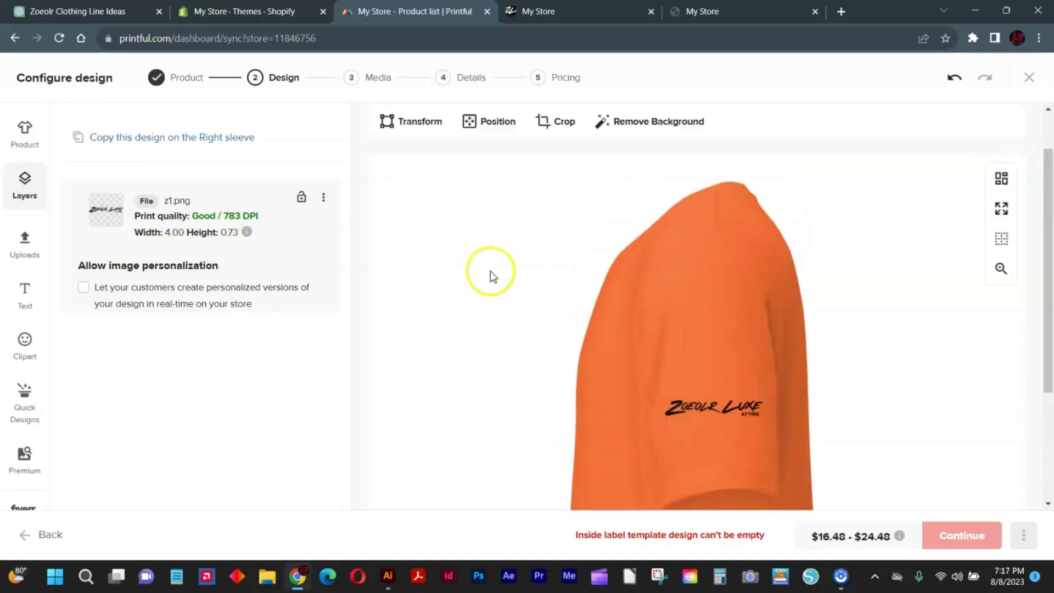
Step: Copy the inside label design from the bright colors to the light colors, and review the shirt front
left_click(595, 136)
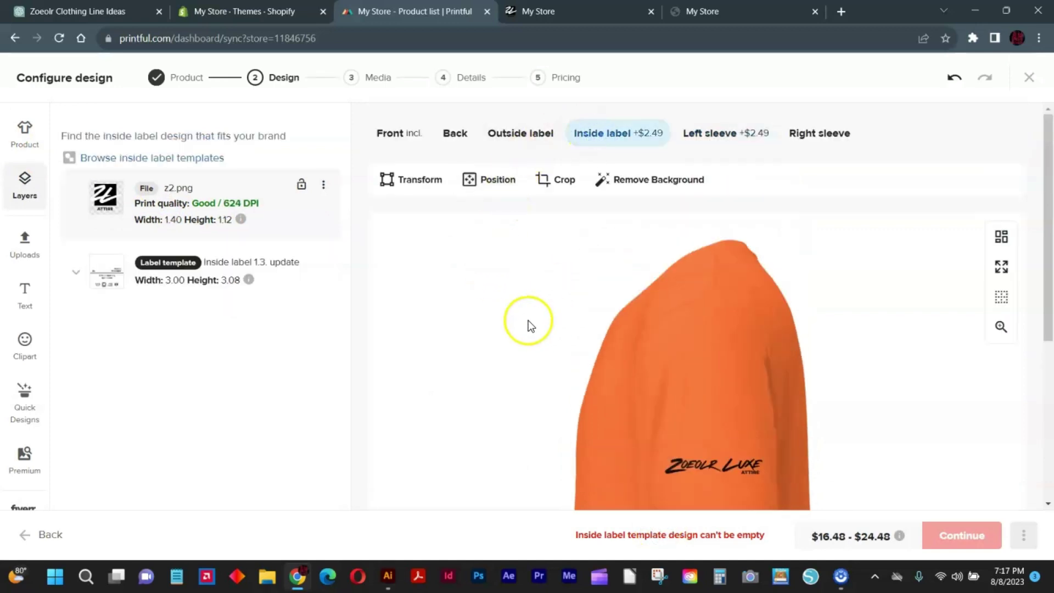
scroll(526, 333, "down", 5)
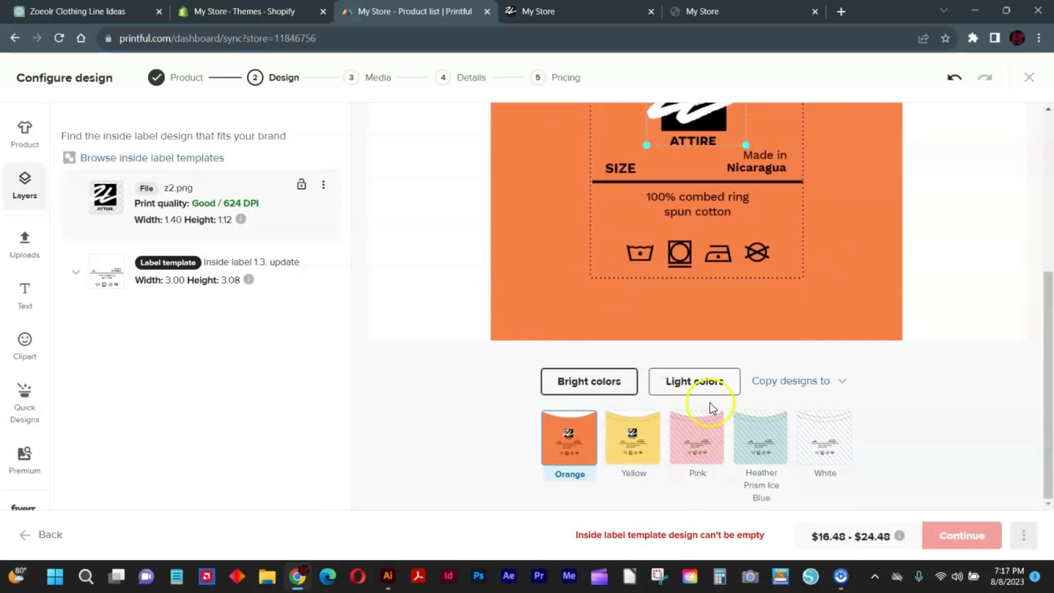
left_click(845, 382)
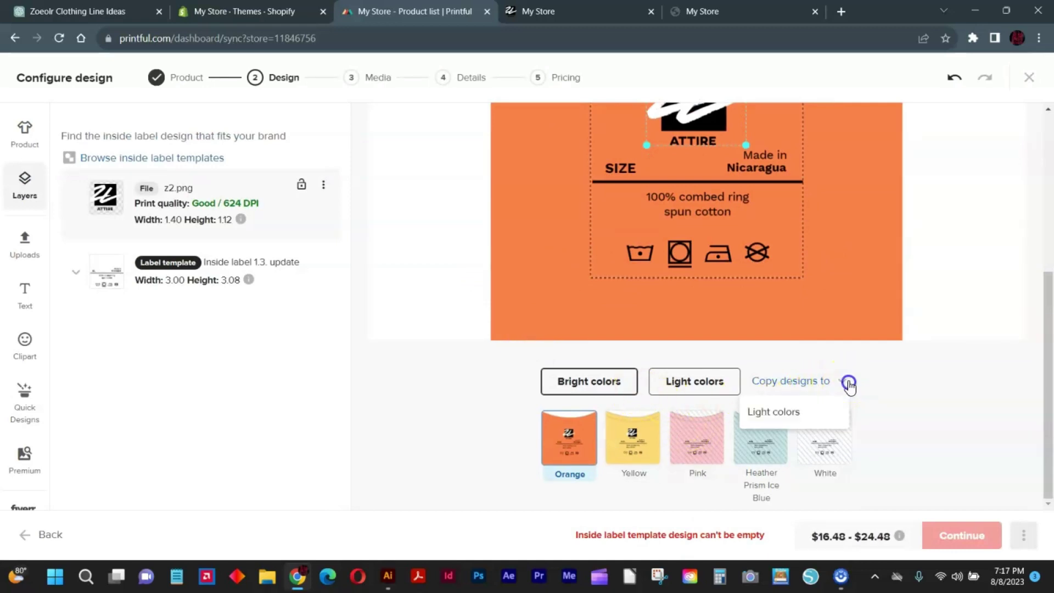
left_click(786, 409)
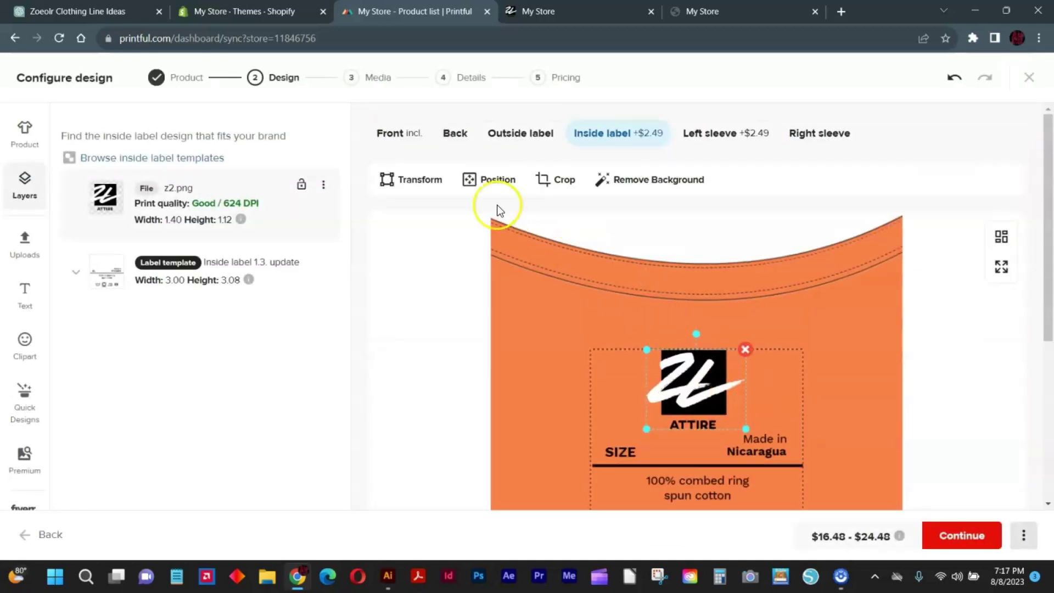
left_click(399, 134)
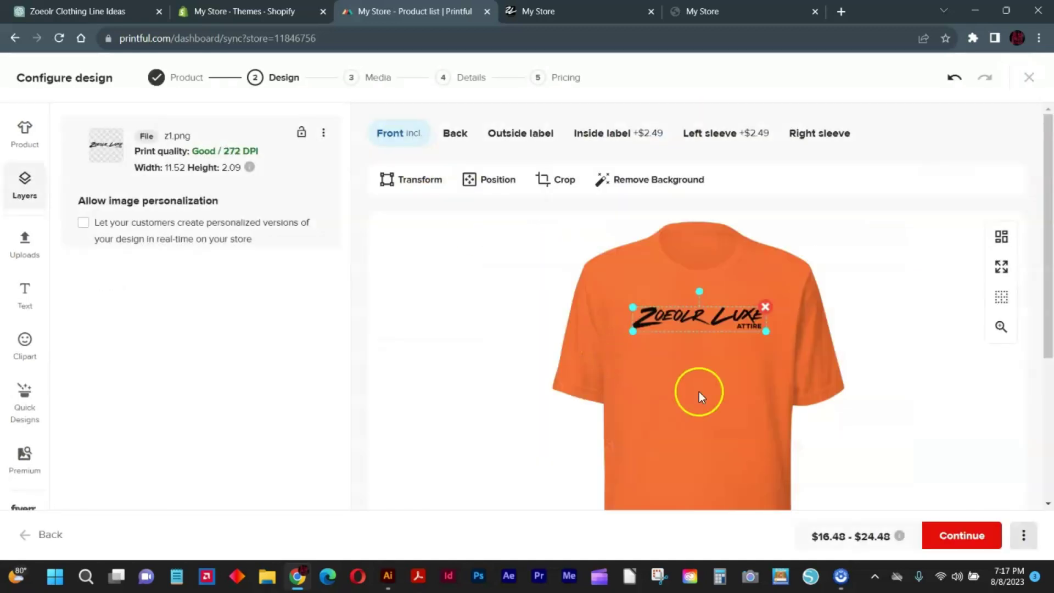
Step: Continue to the basic mockups and choose the flat-lay shirt with jeans, watch and glasses as the main mockup
left_click(950, 532)
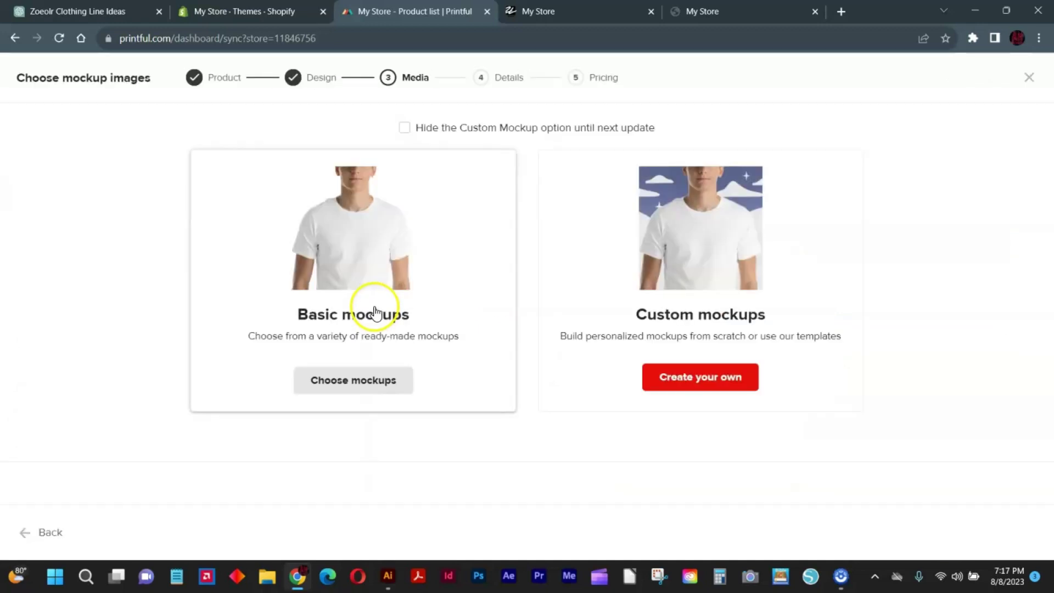
left_click(356, 272)
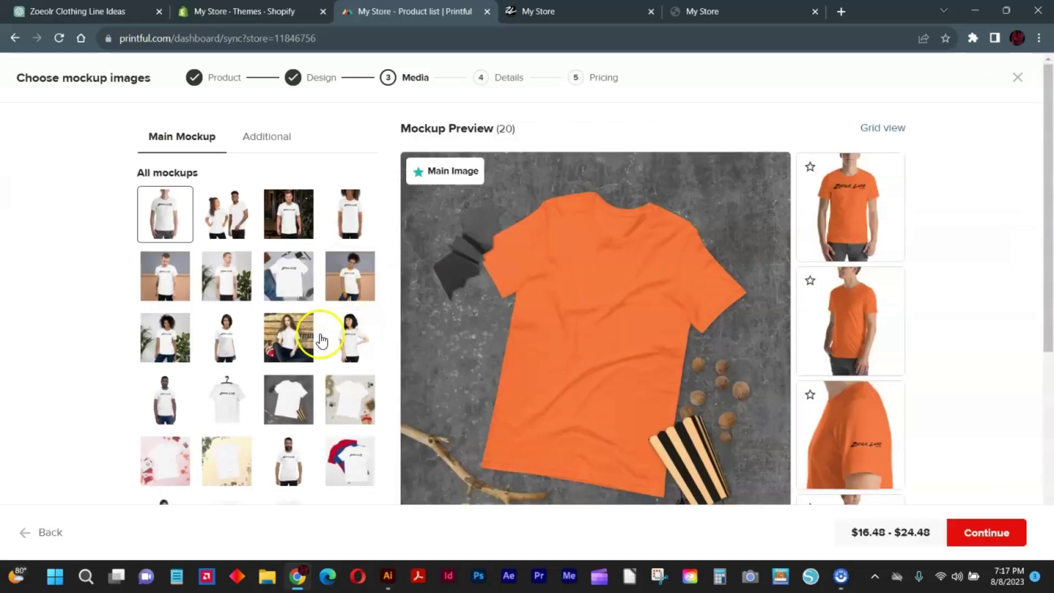
left_click(290, 283)
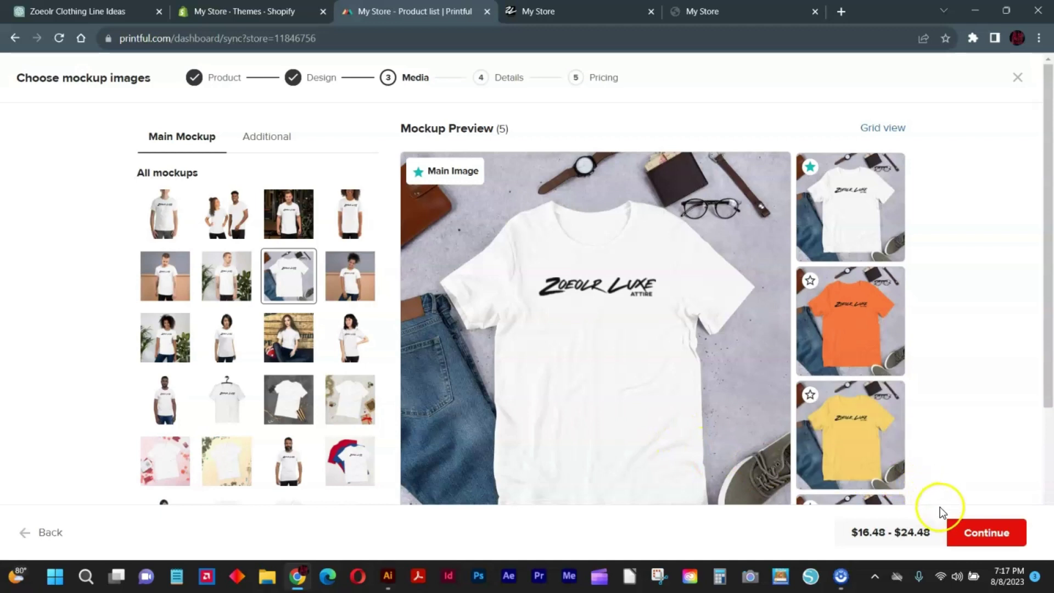
left_click(966, 533)
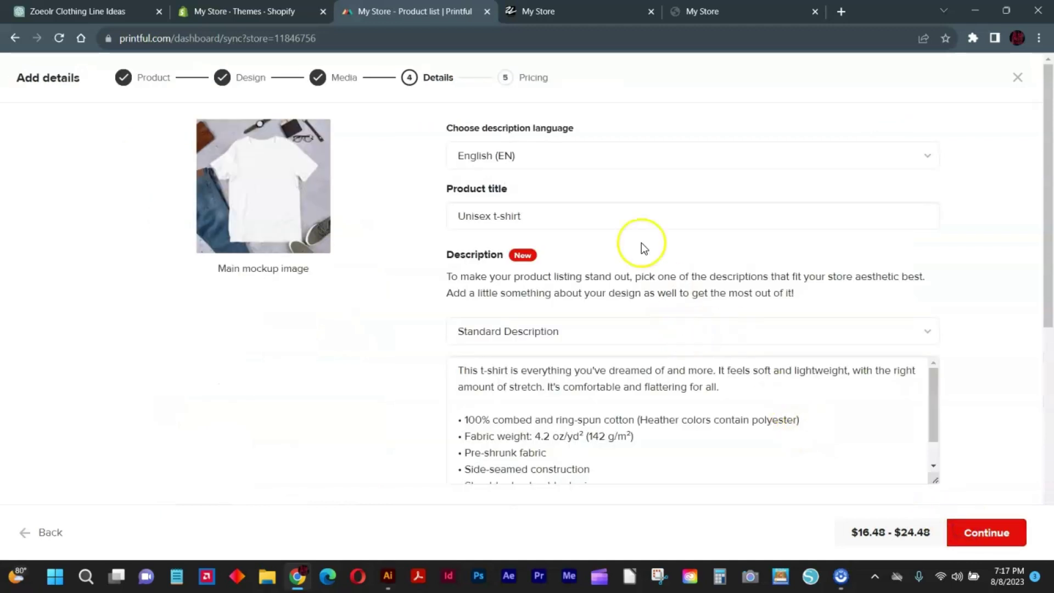
Step: Title the product "Zoedlr clothing Tee", add it to the Home page collection and continue to pricing
double_click(559, 213)
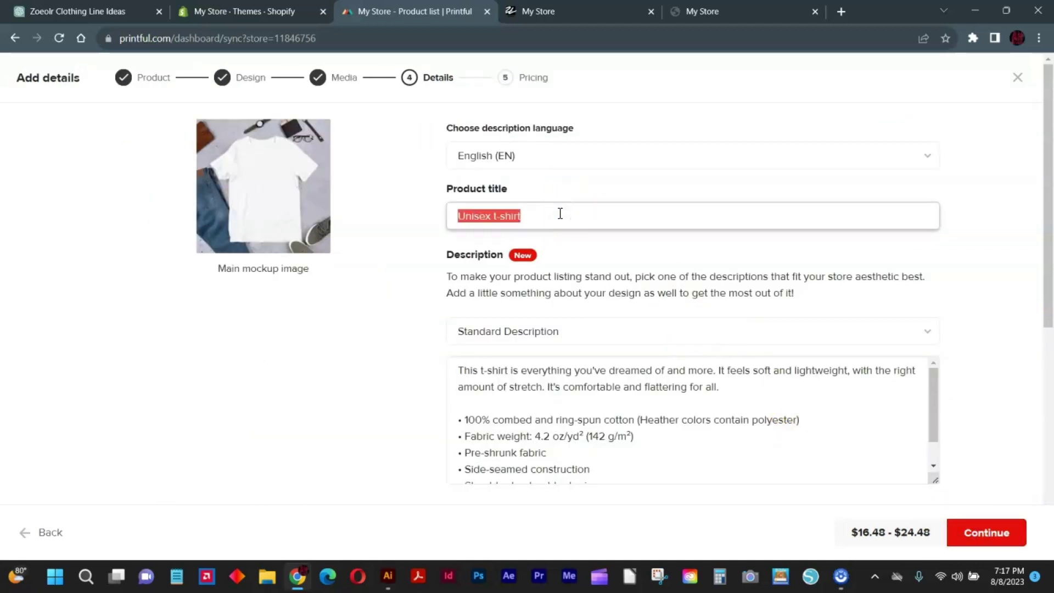
type("Zoedlr clothing Tee")
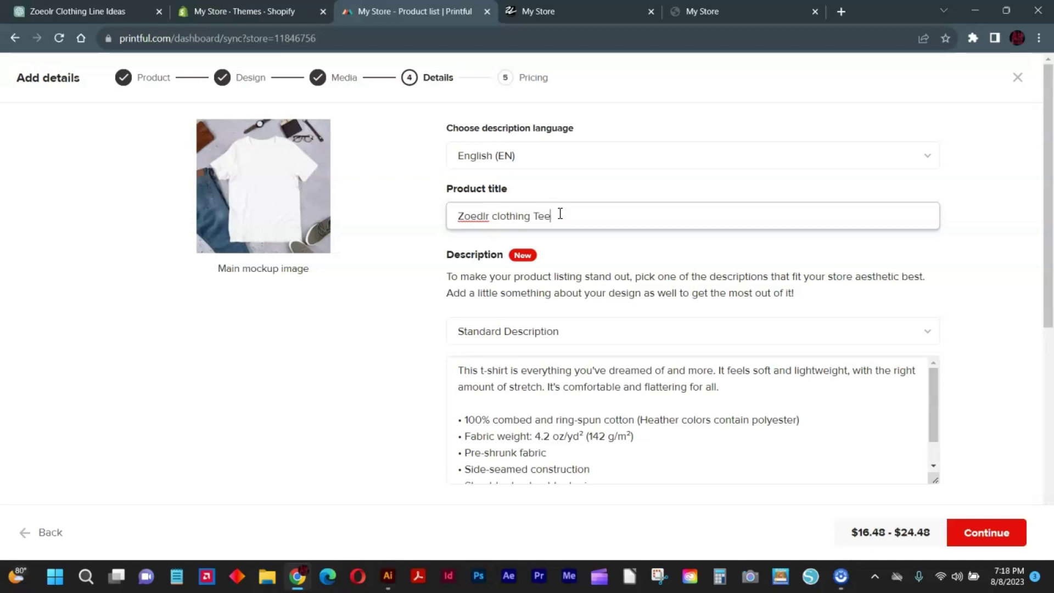
scroll(563, 217, "down", 8)
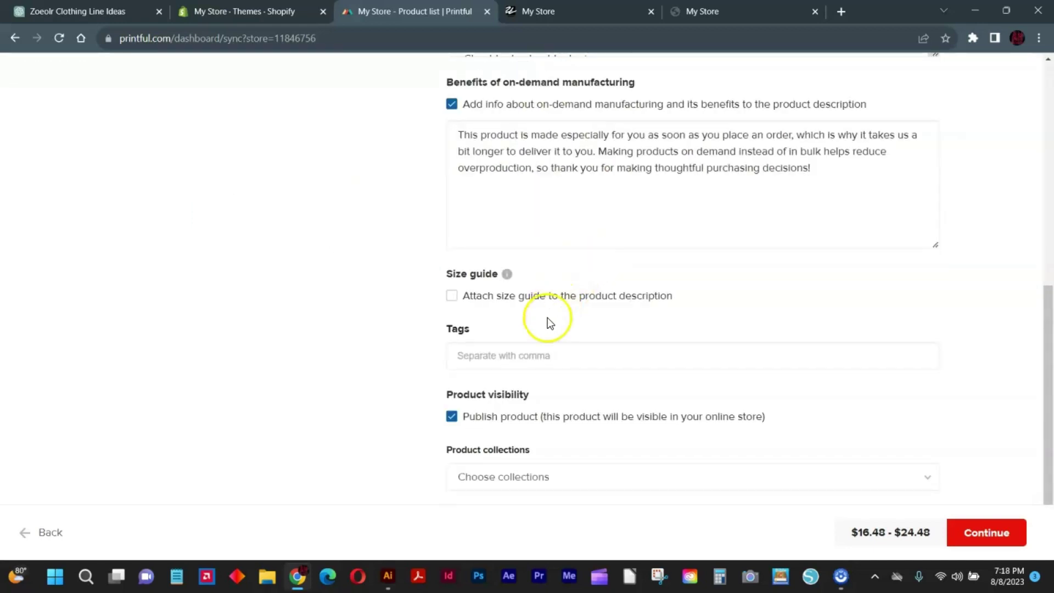
left_click(516, 467)
left_click(516, 511)
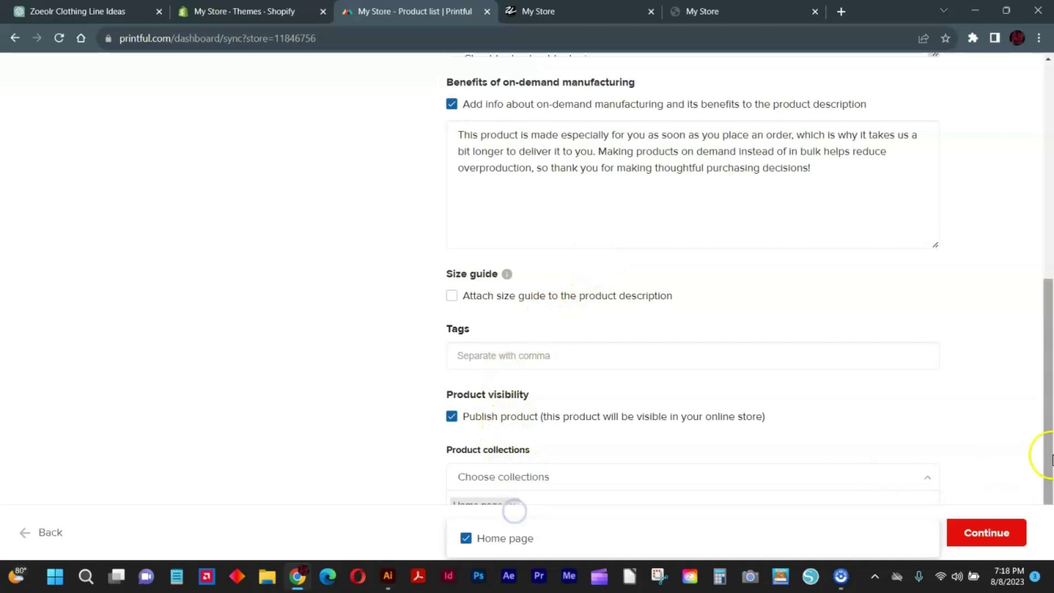
left_click(983, 532)
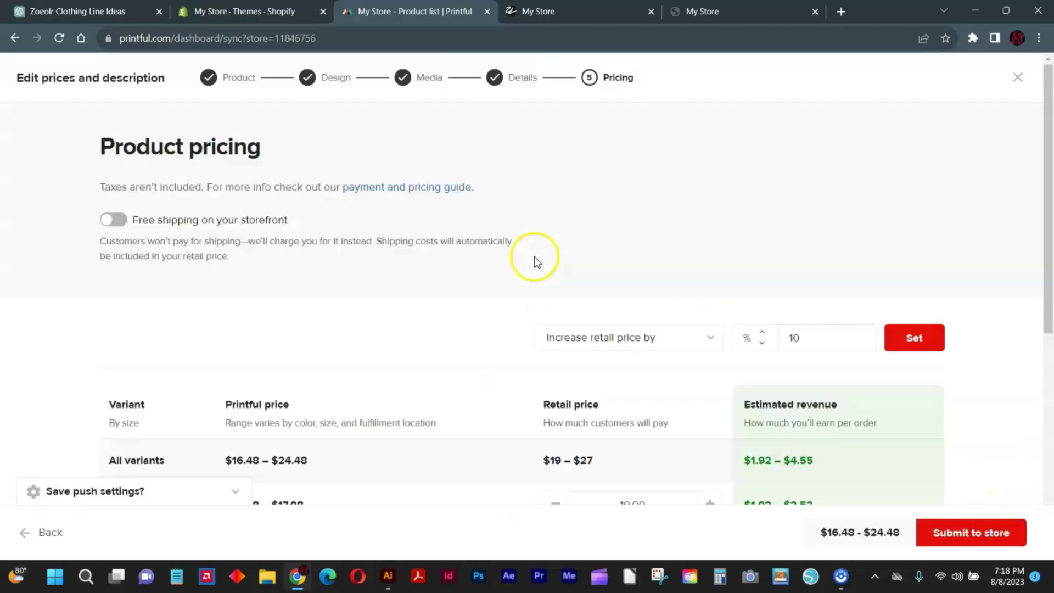
Step: Enable free shipping on the storefront and increase the retail price of all variants by $30
left_click(116, 219)
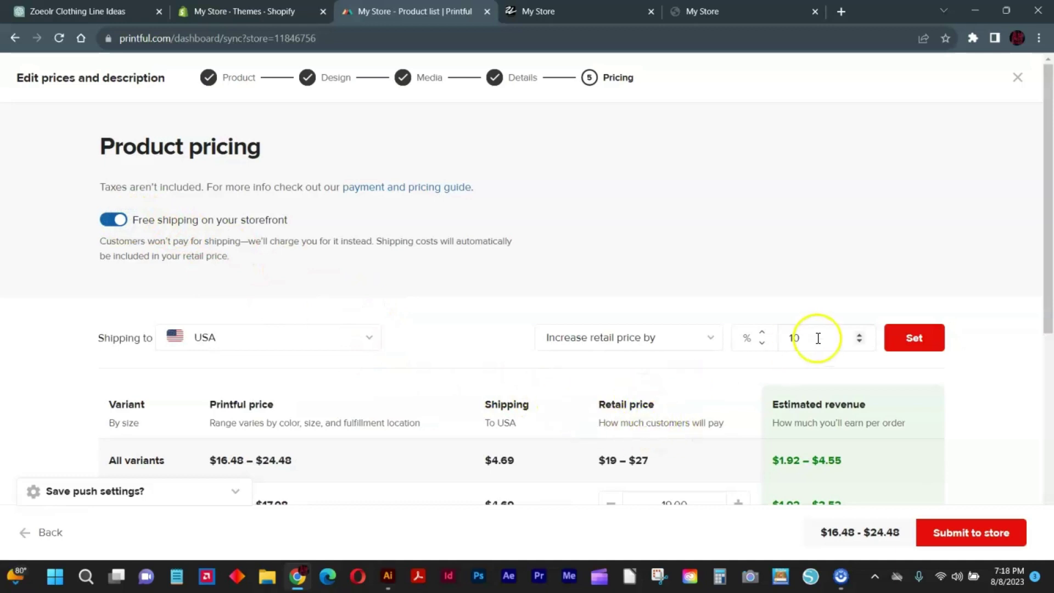
left_click(762, 345)
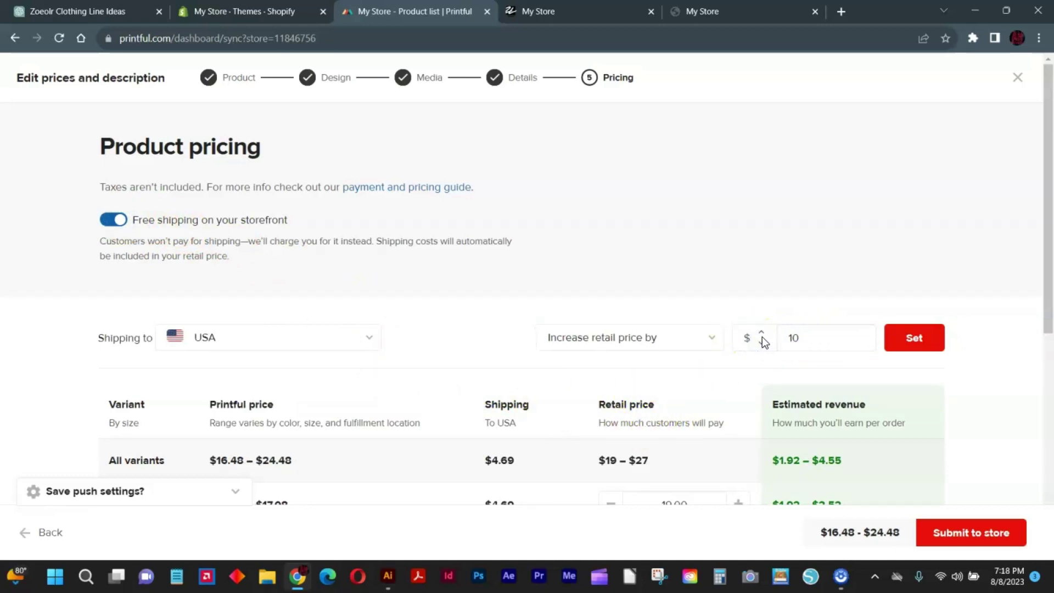
left_click(810, 337)
left_click(715, 339)
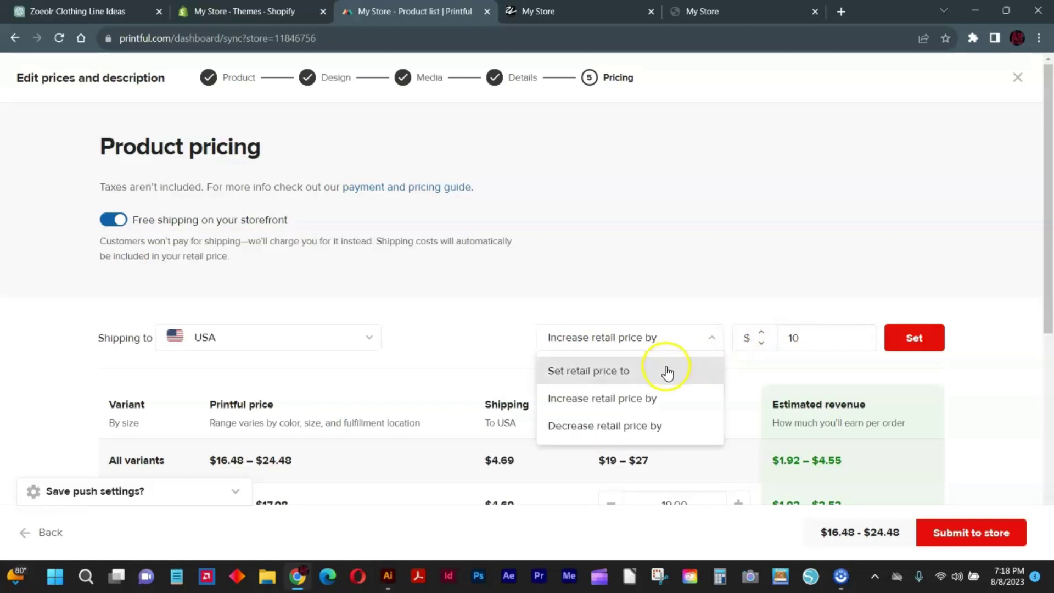
left_click(794, 341)
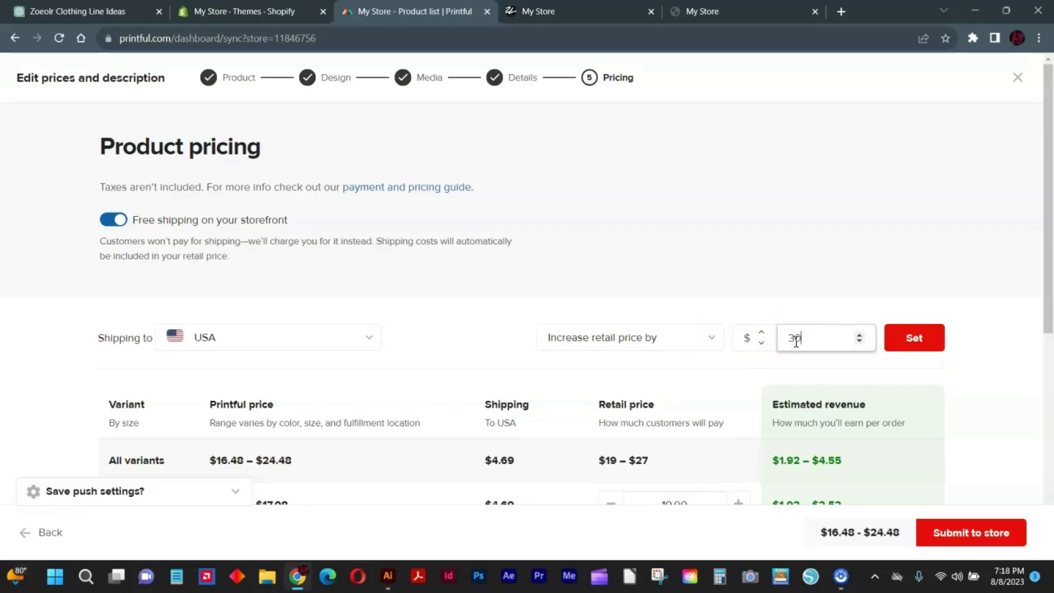
left_click(932, 354)
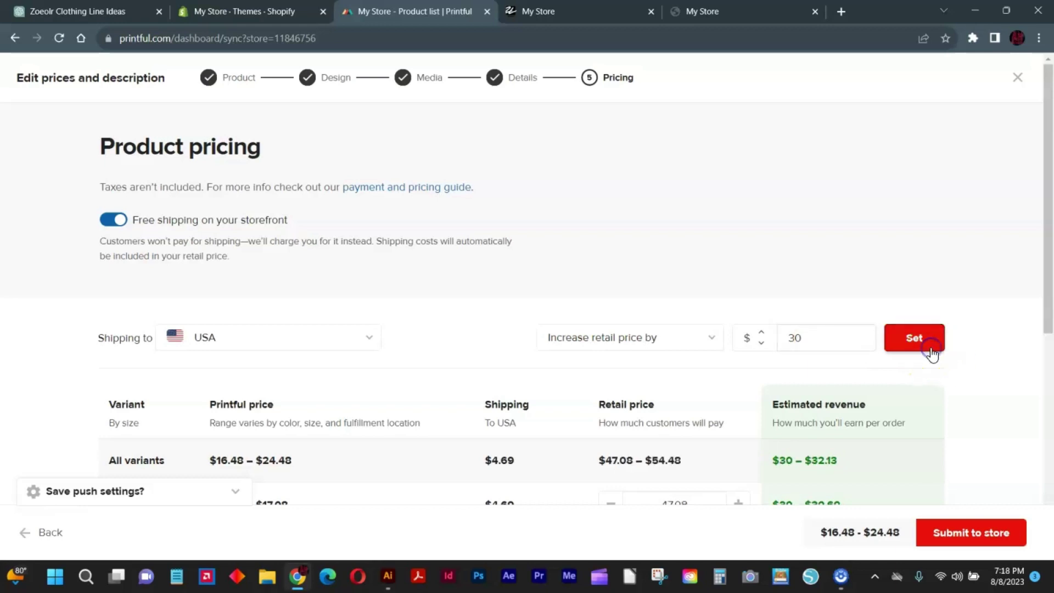
scroll(758, 437, "down", 5)
scroll(762, 441, "up", 4)
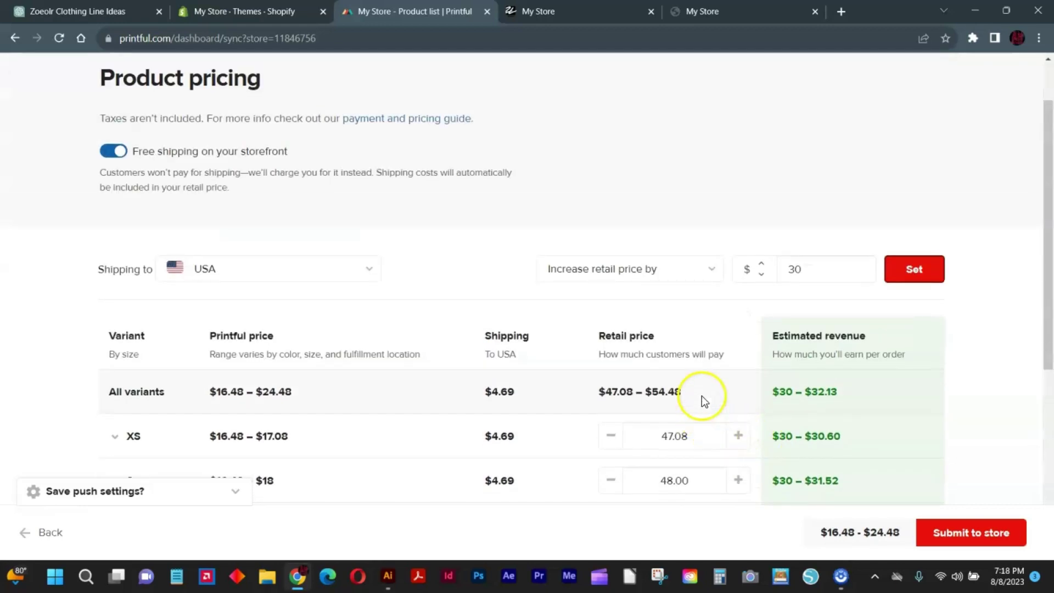
Step: Set the retail price of all variants to $30 and submit the product to the store
left_click(703, 281)
left_click(655, 298)
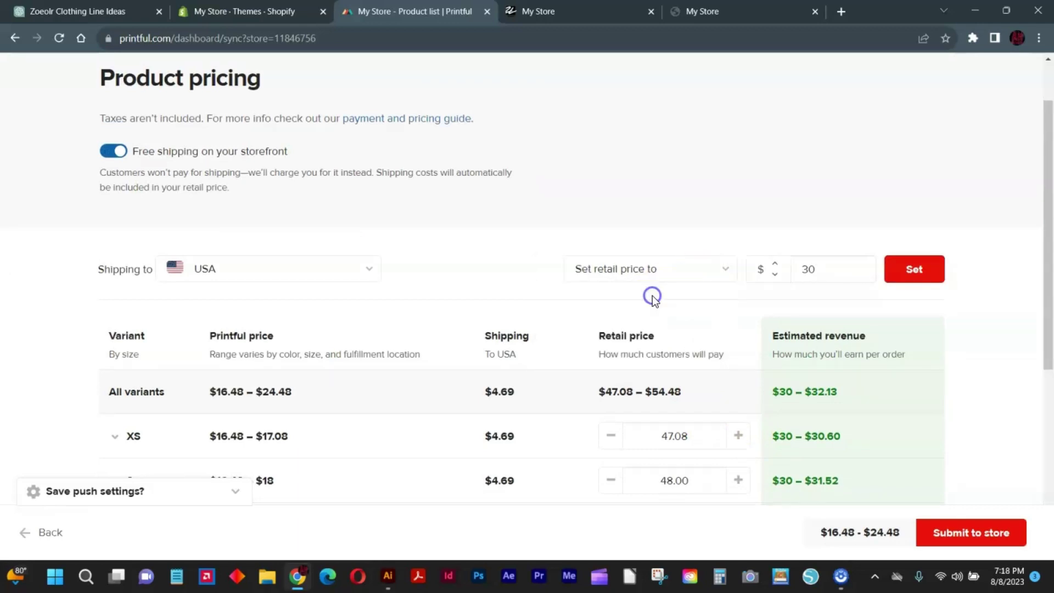
left_click(909, 269)
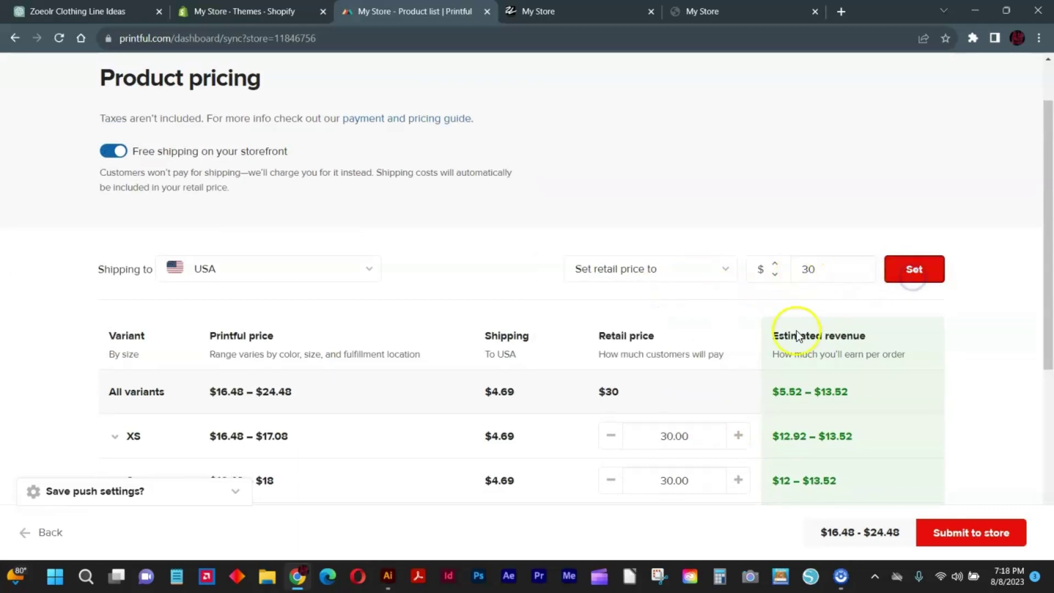
scroll(868, 395, "down", 5)
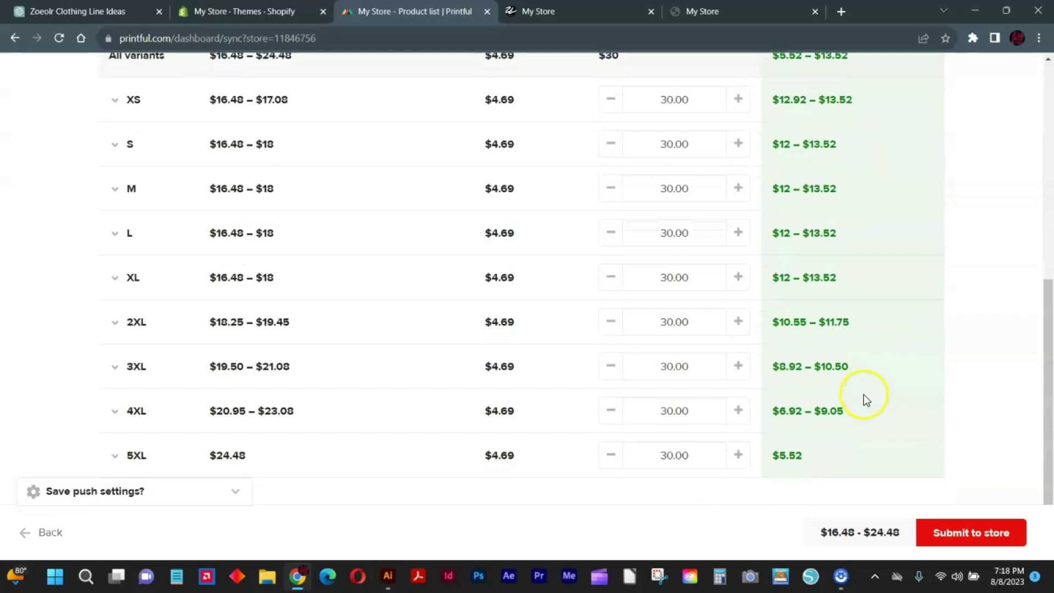
left_click(947, 535)
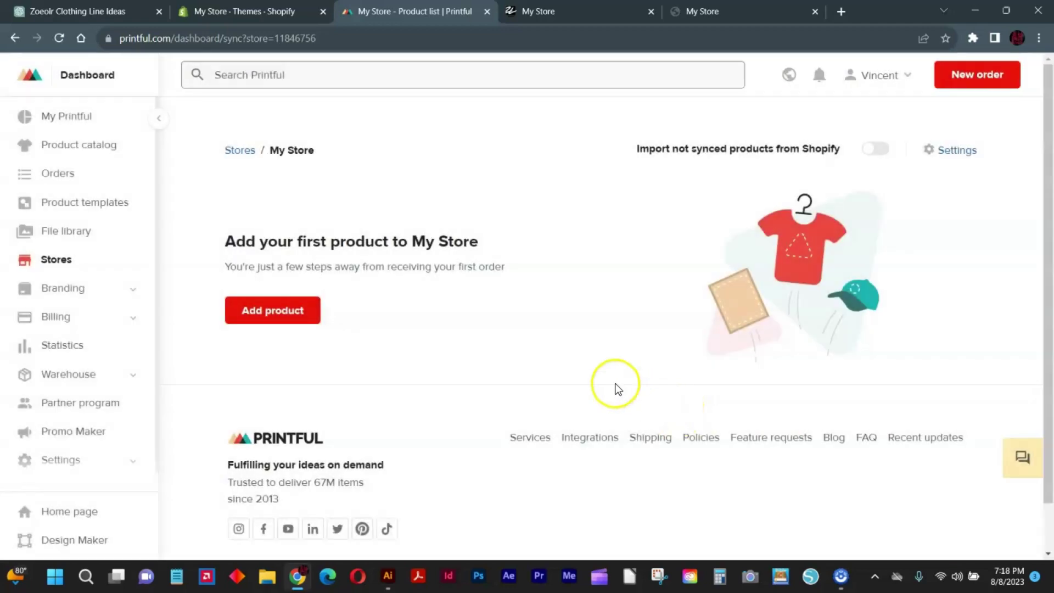
Step: Switch to the live Shopify storefront, reload it and check the featured products for the new tee
key("ctrl+shift+Tab")
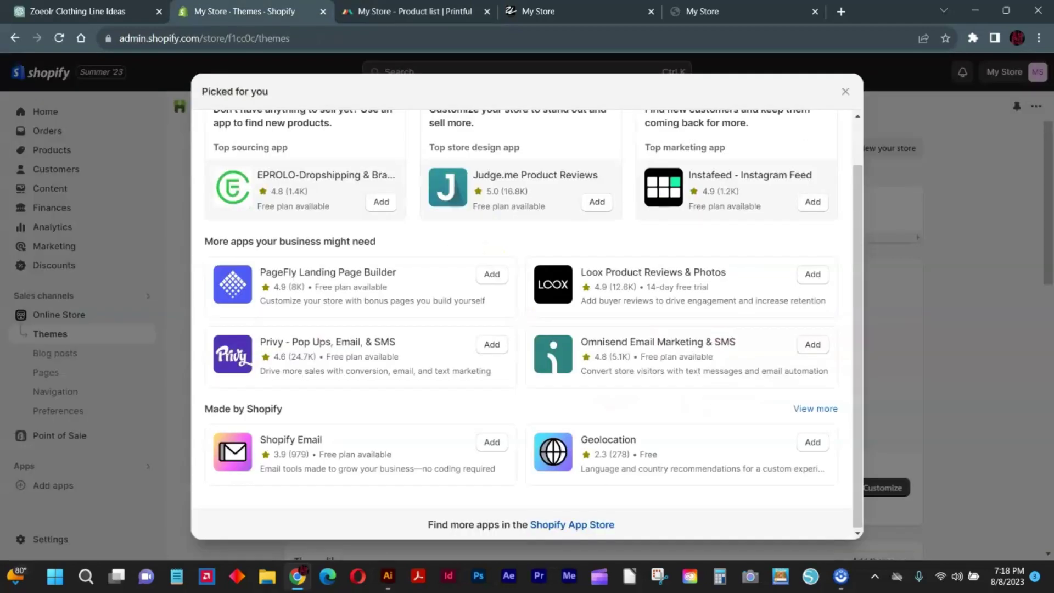
left_click(184, 125)
key("ctrl+shift+Tab")
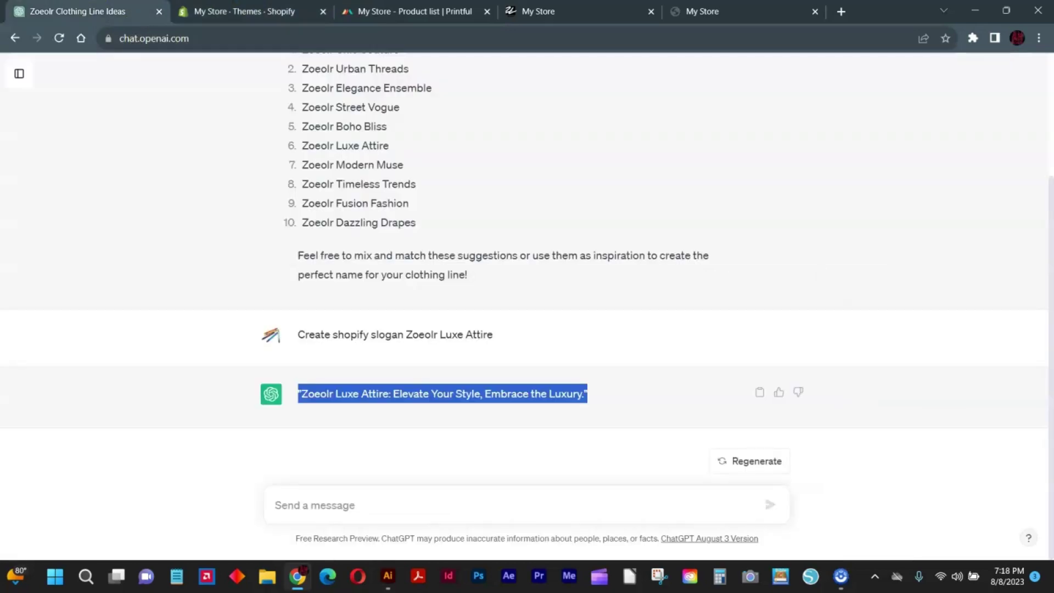
left_click(321, 8)
left_click(561, 8)
right_click(561, 8)
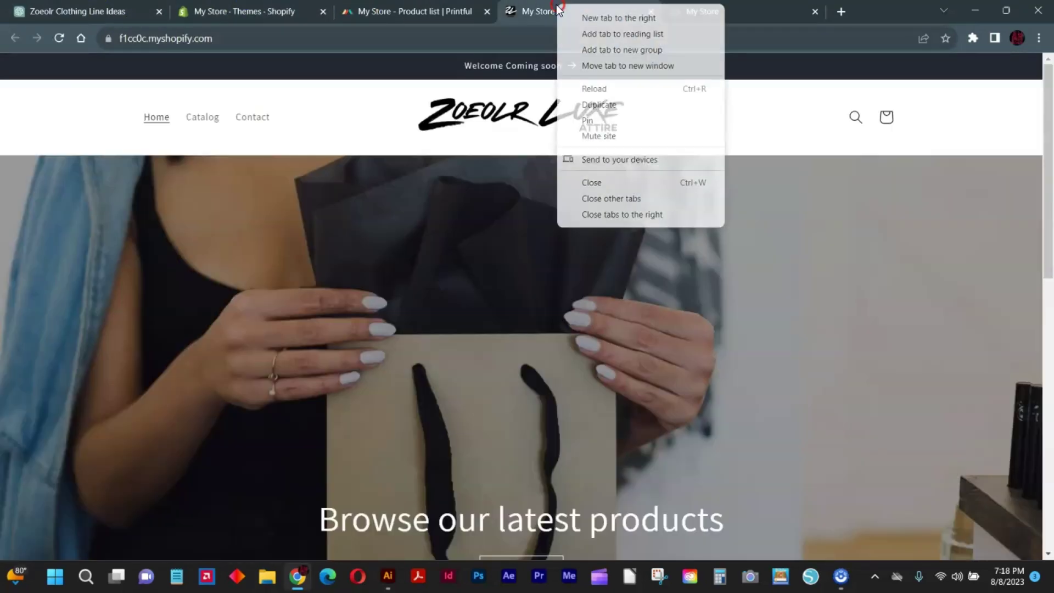
left_click(598, 88)
scroll(585, 392, "down", 10)
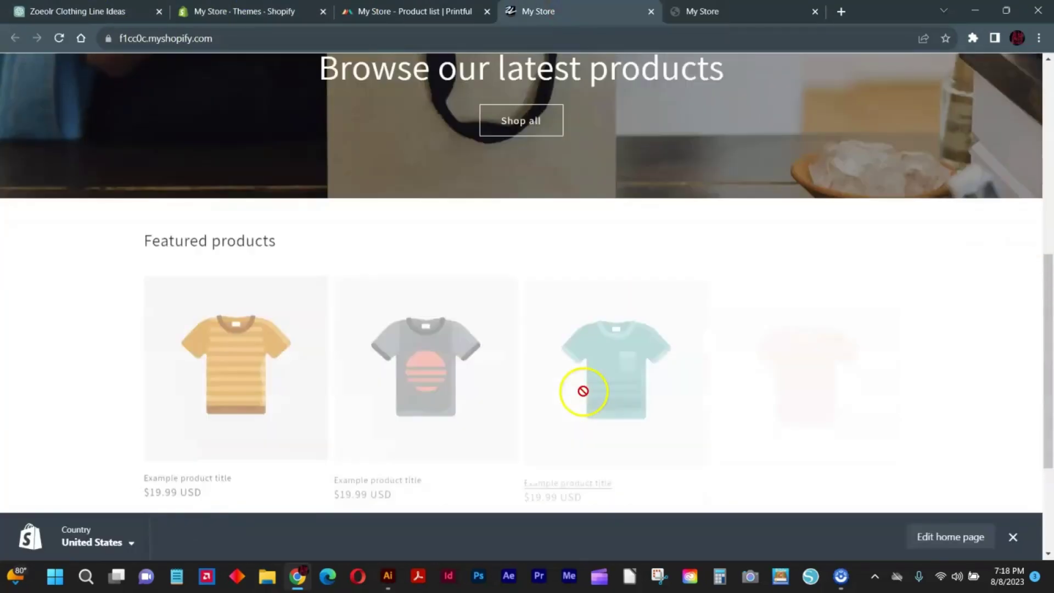
scroll(482, 99, "up", 10)
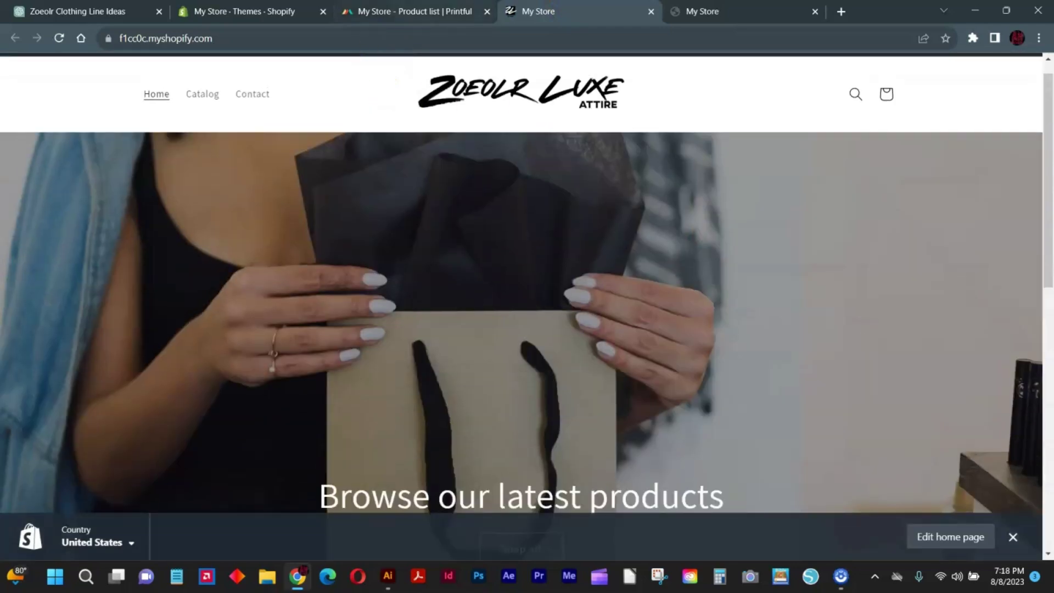
Step: Reload the storefront once more and return to Printful's product list to check the tee's submission progress
right_click(549, 8)
left_click(595, 86)
left_click(407, 6)
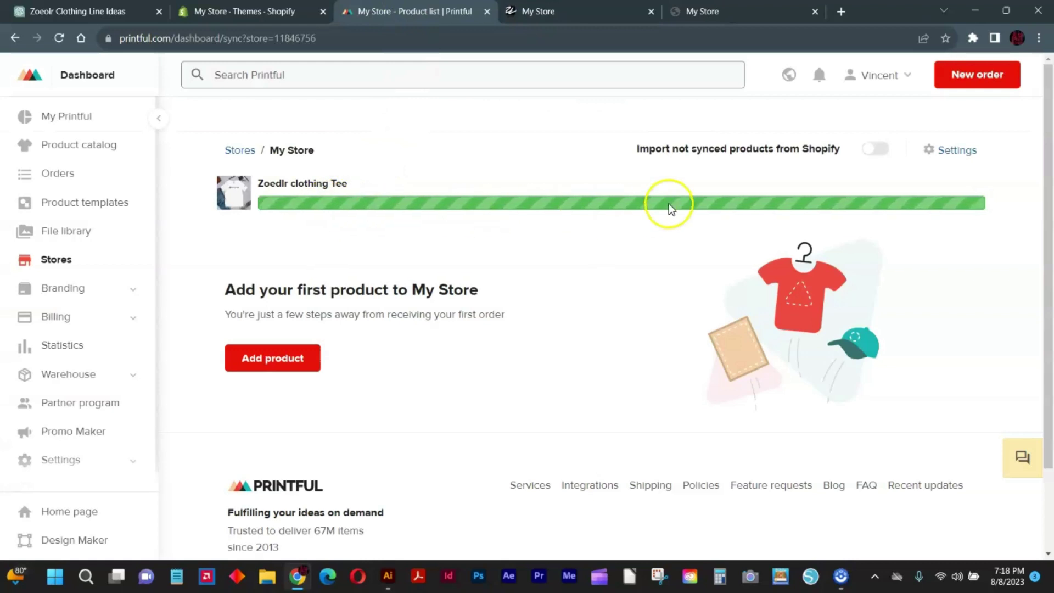
Step: Try to enable importing unsynced Shopify products in Printful, and reload the live storefront to check its featured products
left_click(869, 153)
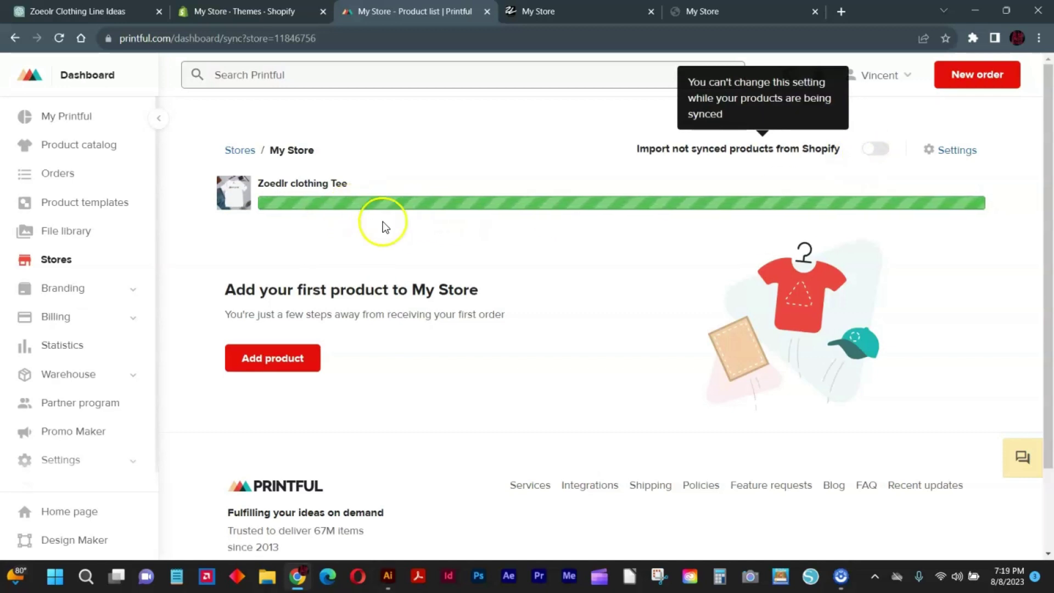
left_click(540, 14)
right_click(540, 14)
left_click(590, 94)
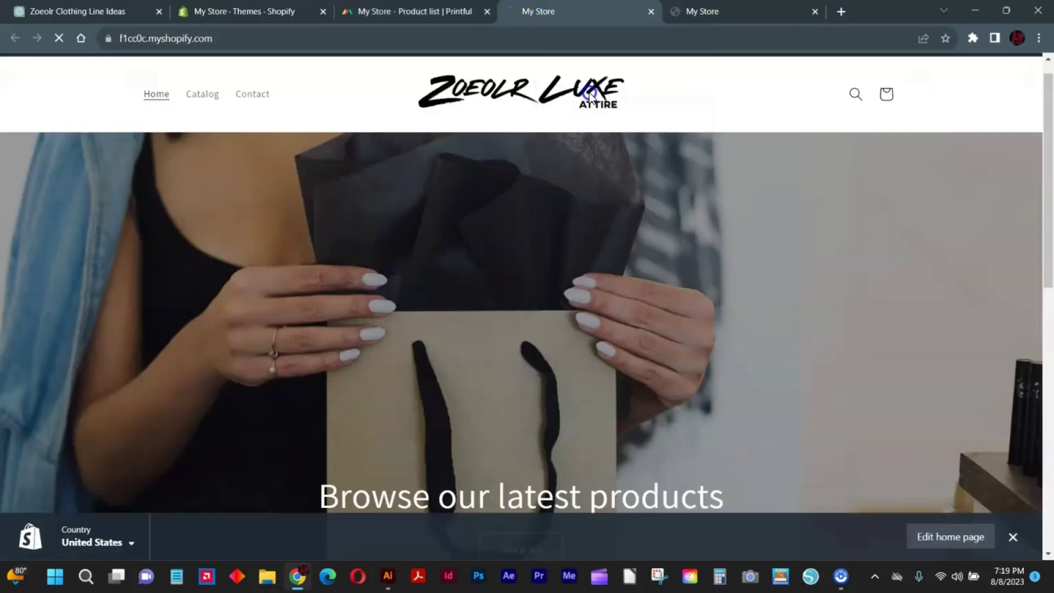
scroll(436, 287, "down", 8)
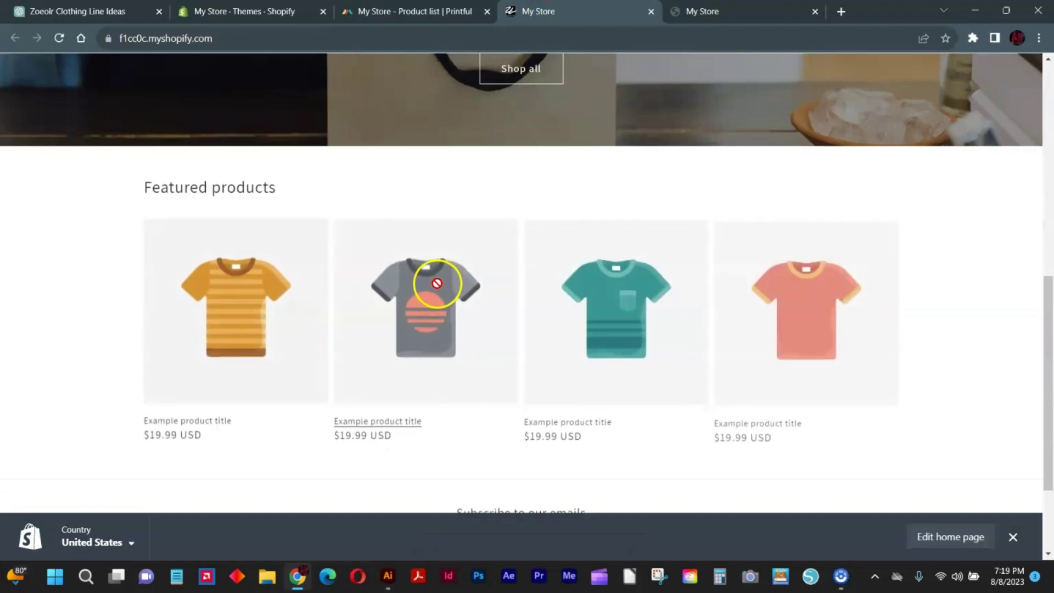
scroll(437, 283, "down", 3)
Step: Recheck the tee's sync progress in Printful and look over the storefront home page from banner to email signup
key("ctrl+shift+Tab")
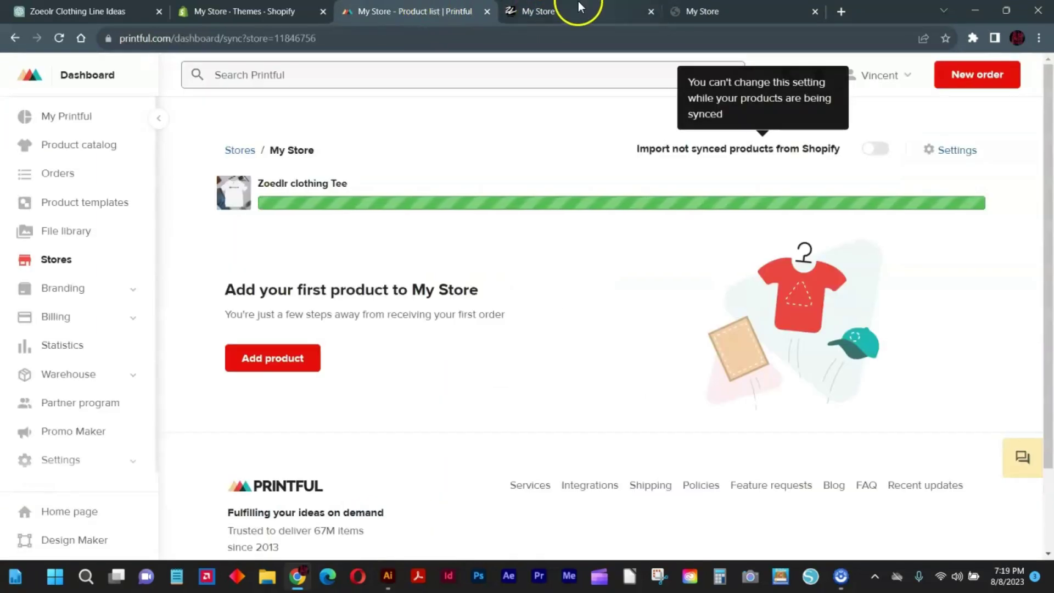
left_click(560, 8)
scroll(412, 160, "up", 6)
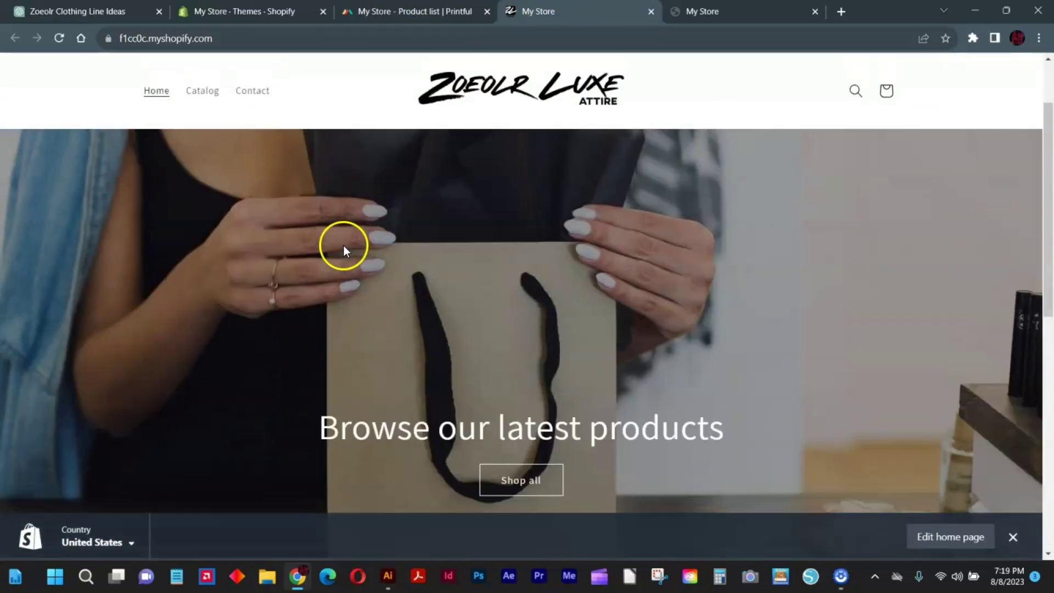
scroll(664, 170, "down", 8)
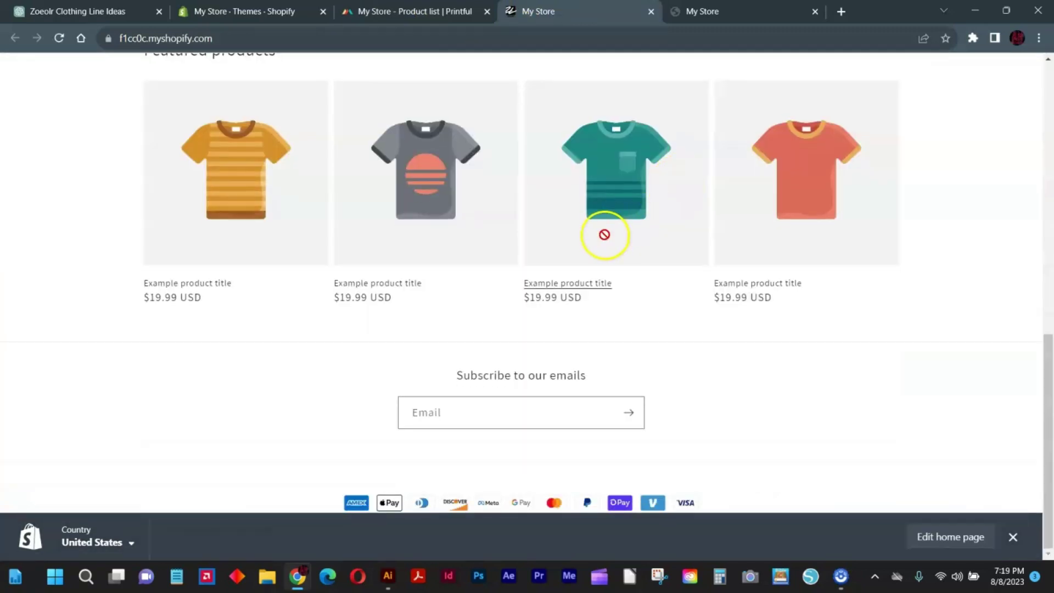
scroll(607, 235, "up", 5)
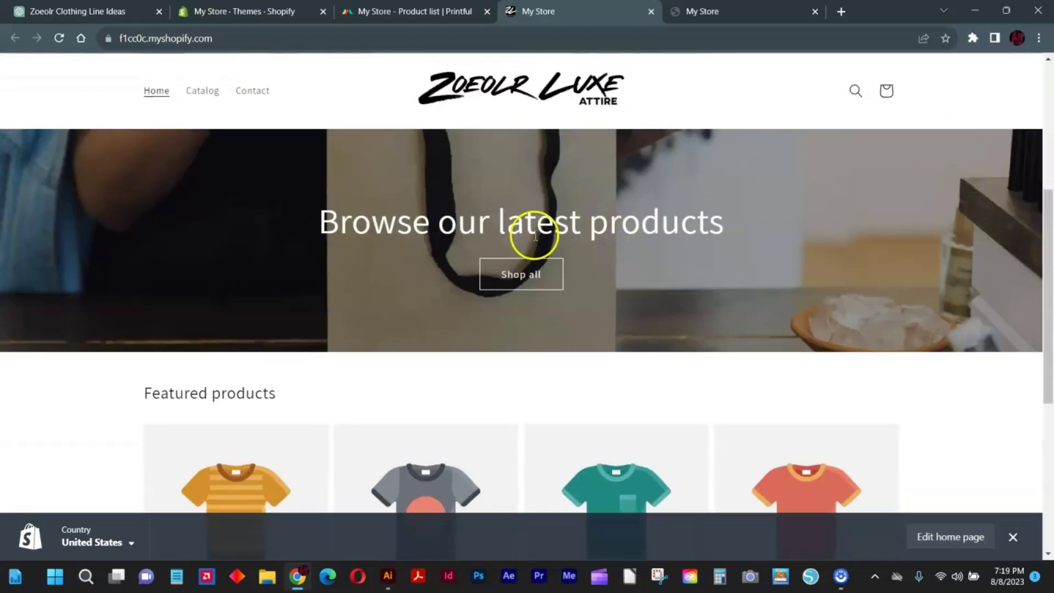
left_click(412, 11)
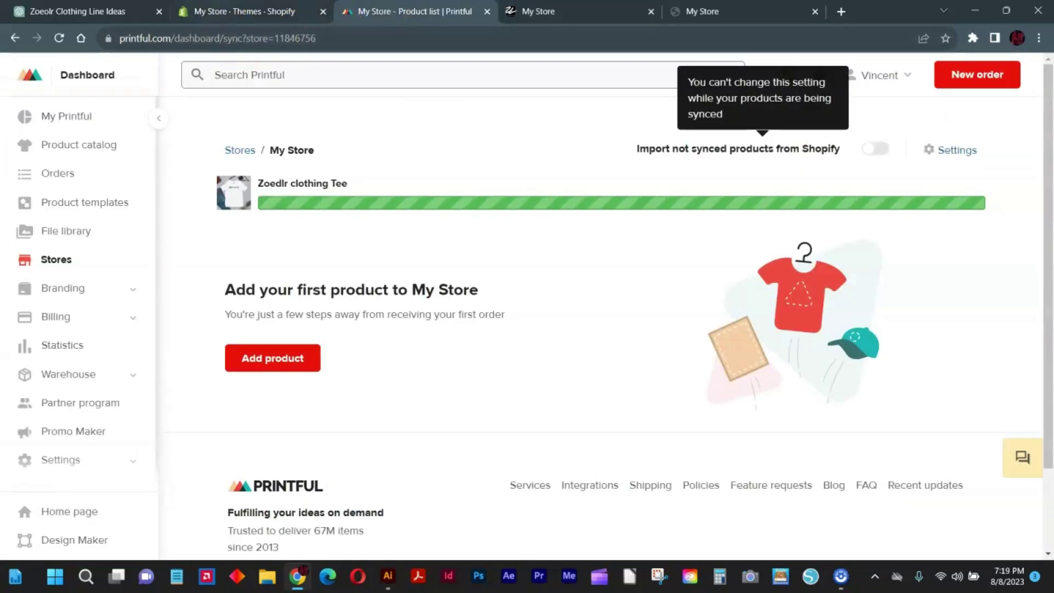
Step: Switch to the Shopify admin and open the current Dawn theme for customization
left_click(107, 11)
left_click(227, 17)
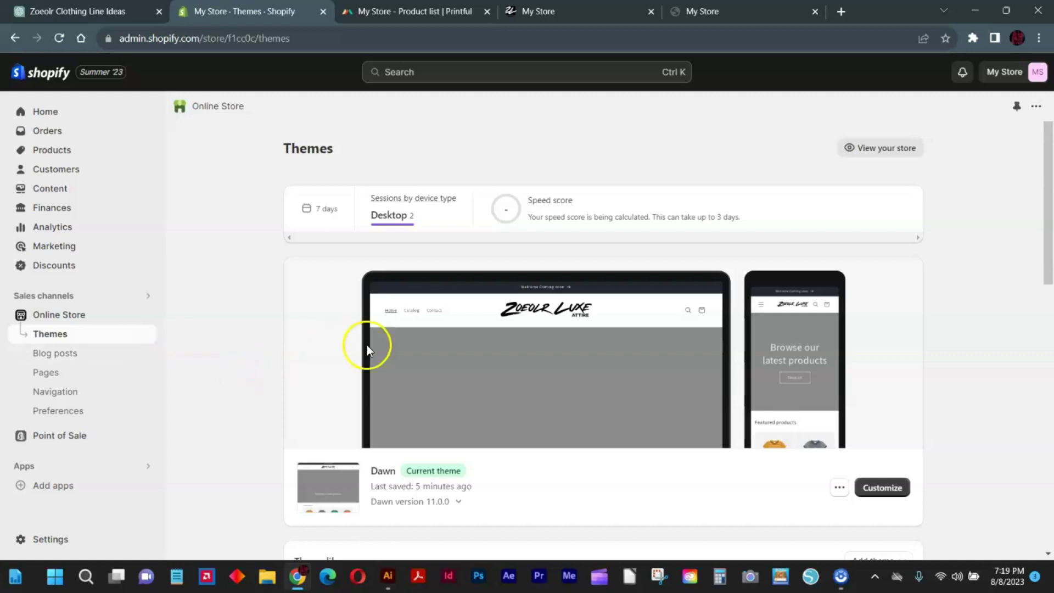
left_click(872, 479)
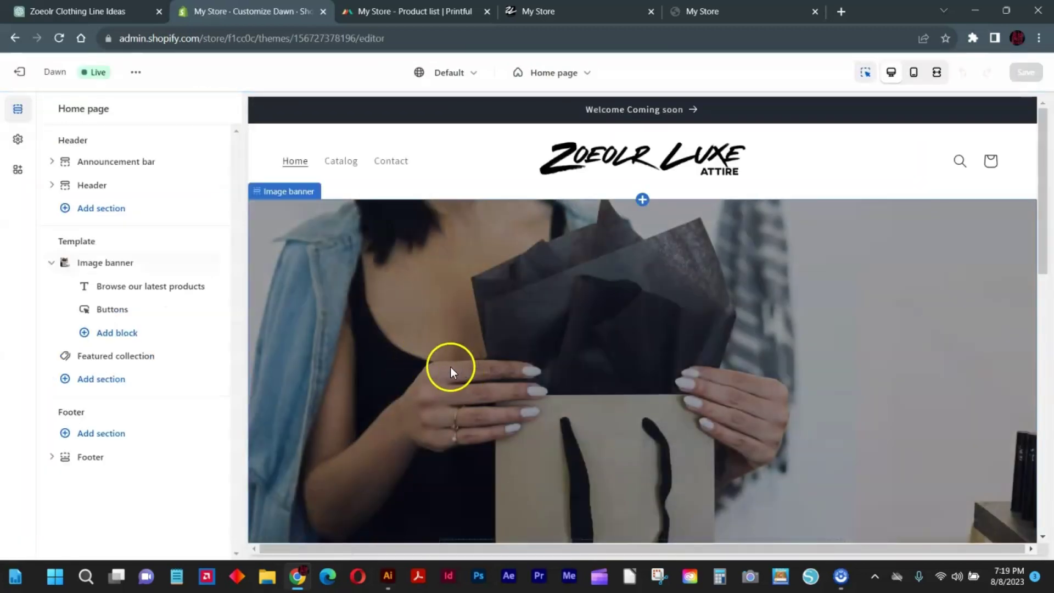
Step: Examine the image banner section's images, overlay, height, content position and color scheme settings
scroll(449, 361, "down", 1)
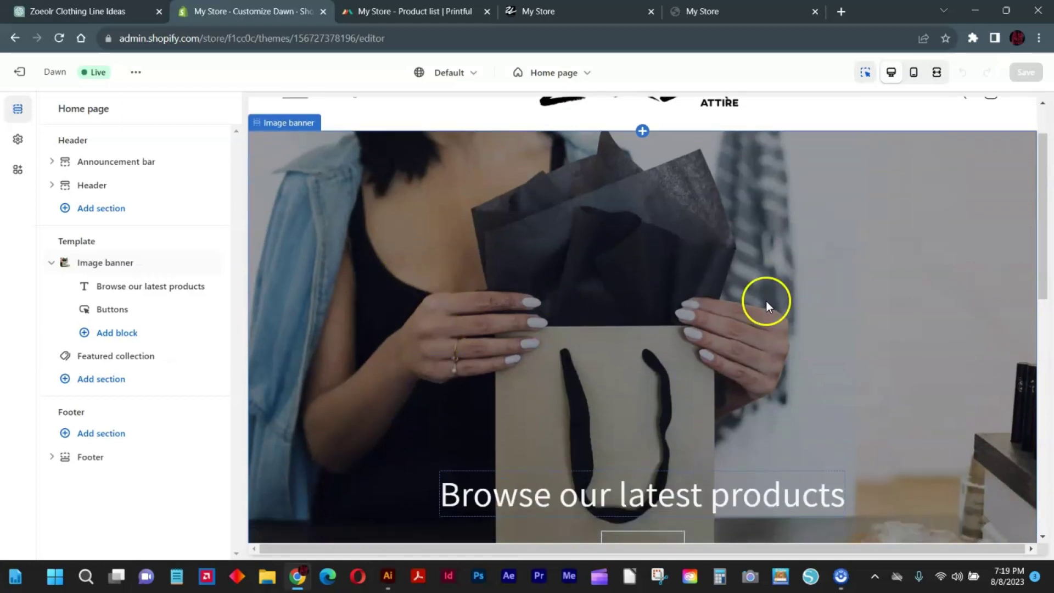
left_click(766, 301)
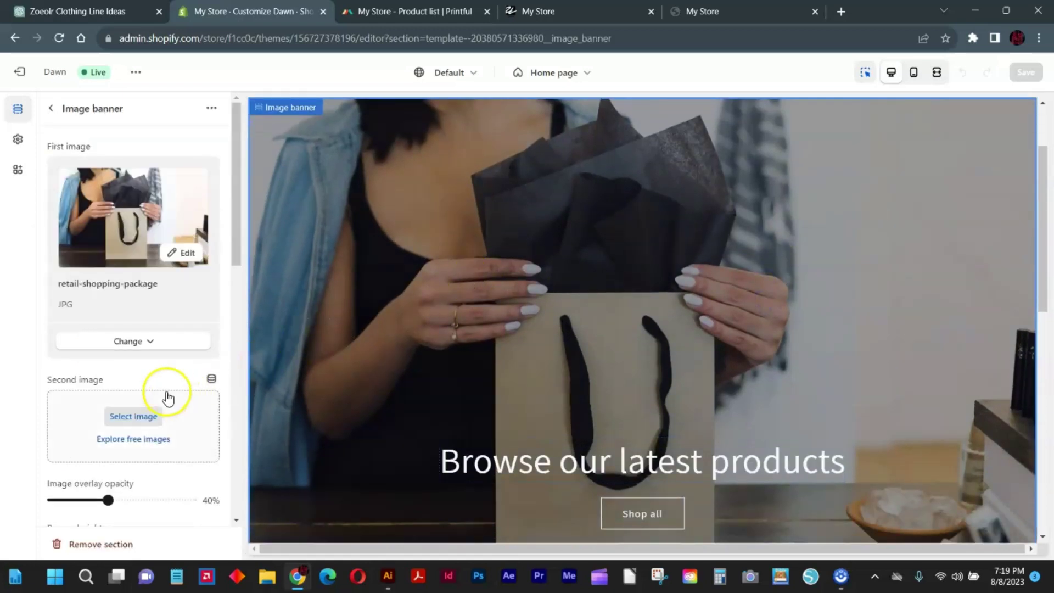
scroll(163, 402, "down", 3)
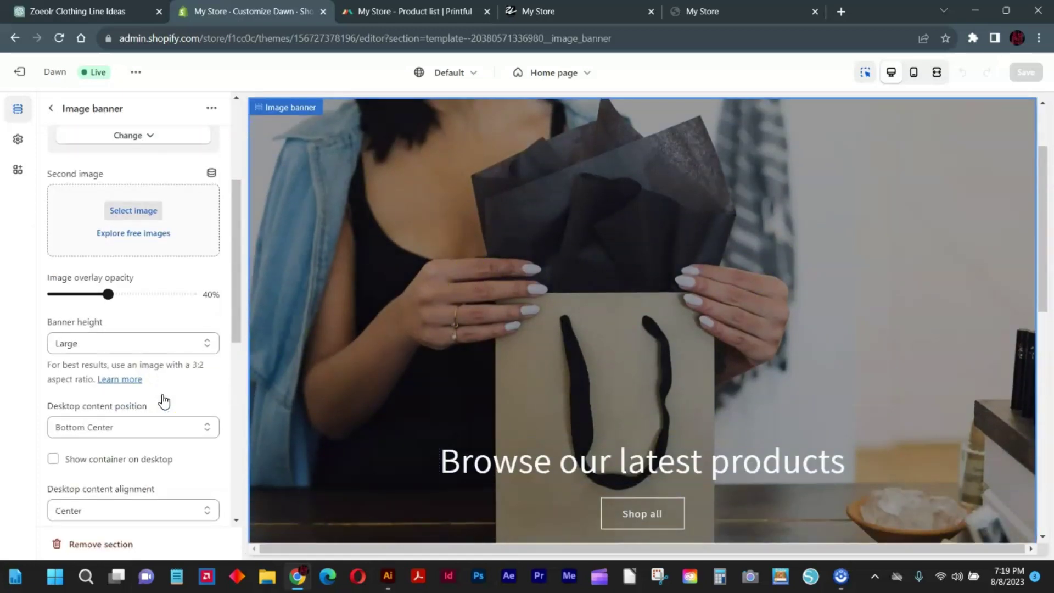
scroll(163, 401, "down", 3)
scroll(411, 369, "down", 5)
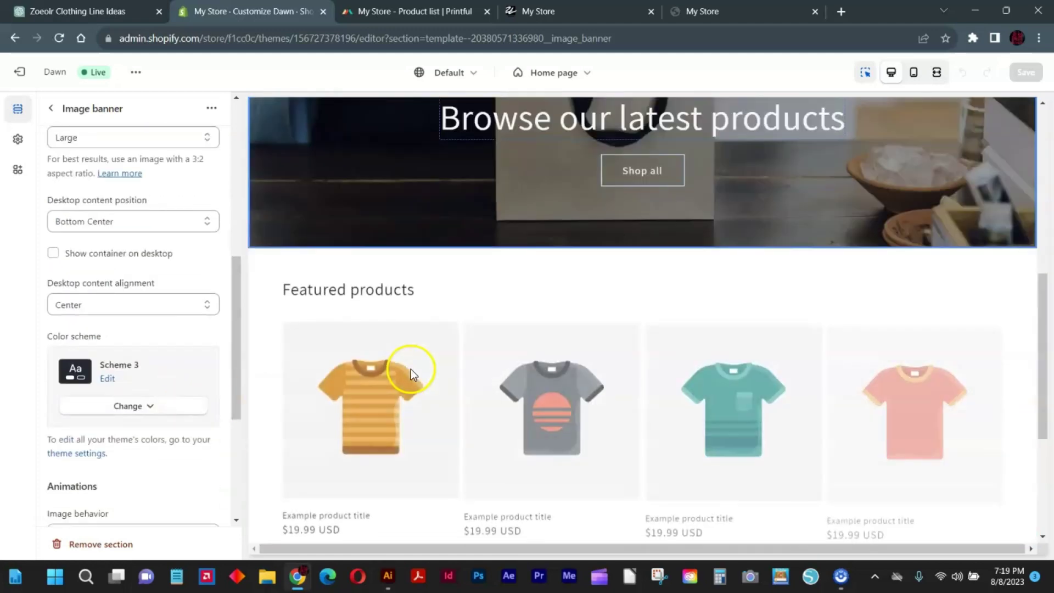
Step: Set the maximum products to show in the home page's Featured collection section to 4
left_click(408, 345)
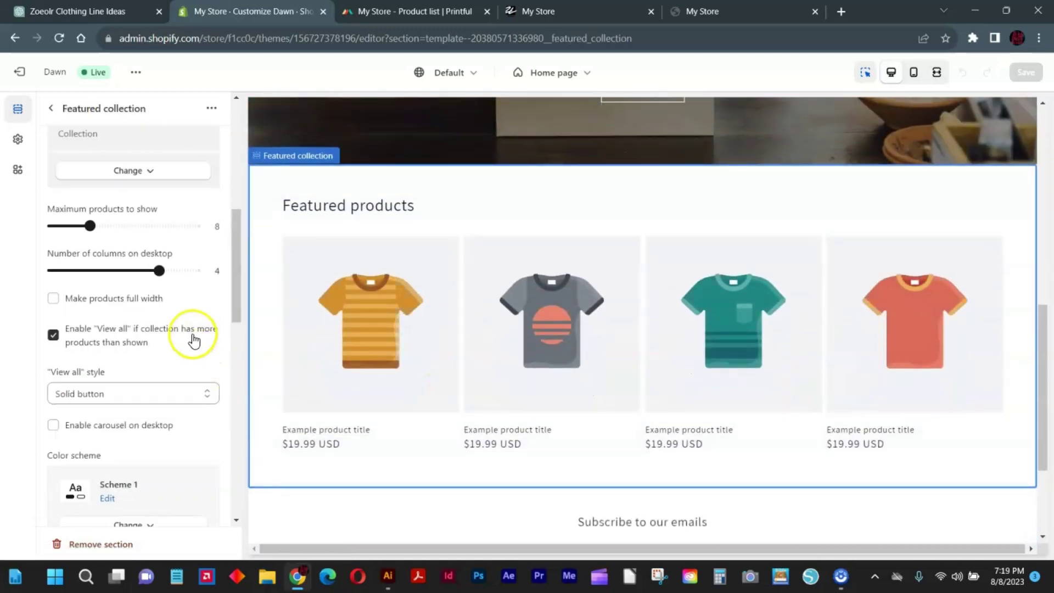
left_click(77, 225)
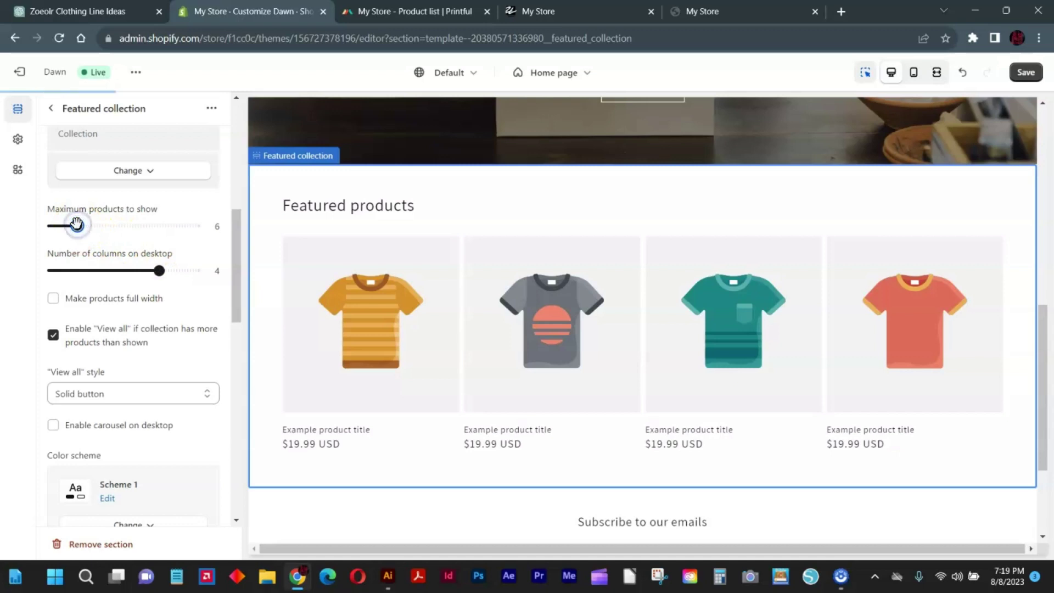
left_click_drag(77, 225, 64, 224)
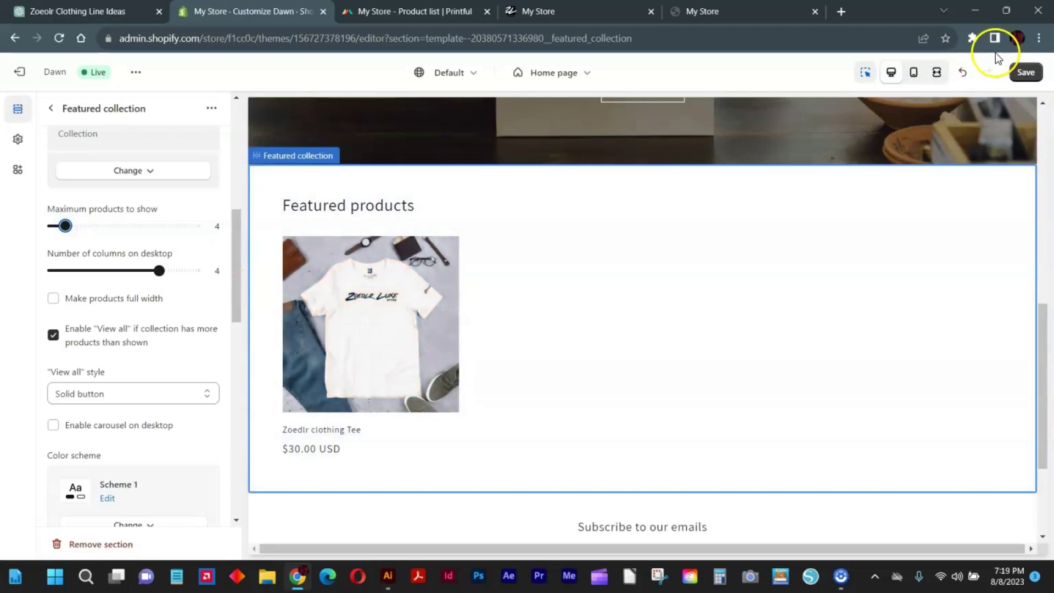
Step: Return to the live storefront, reload it and look for the Zoedlr clothing Tee under Featured products
left_click(565, 11)
right_click(563, 11)
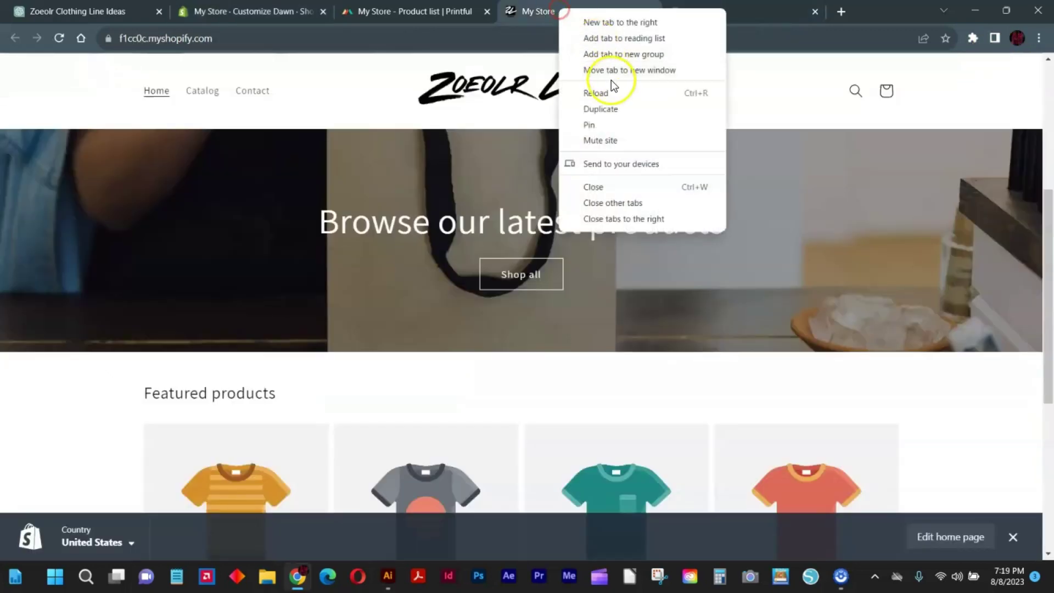
left_click(604, 93)
scroll(611, 247, "down", 3)
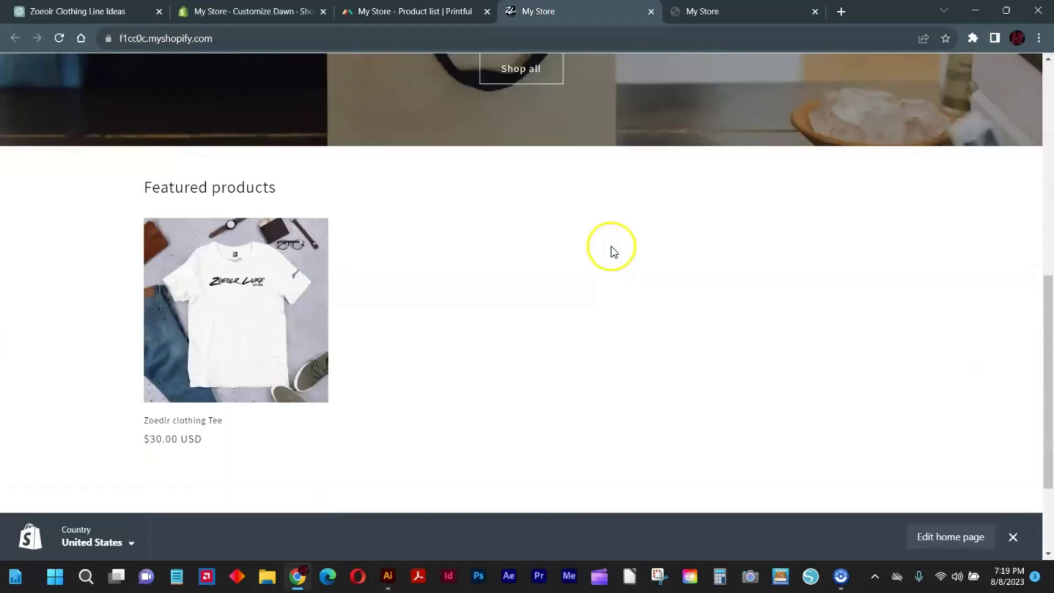
Step: Open the Zoedlr clothing Tee's product page and preview the Pink color and the Heather Prism Ice Blue color in size M
left_click(265, 250)
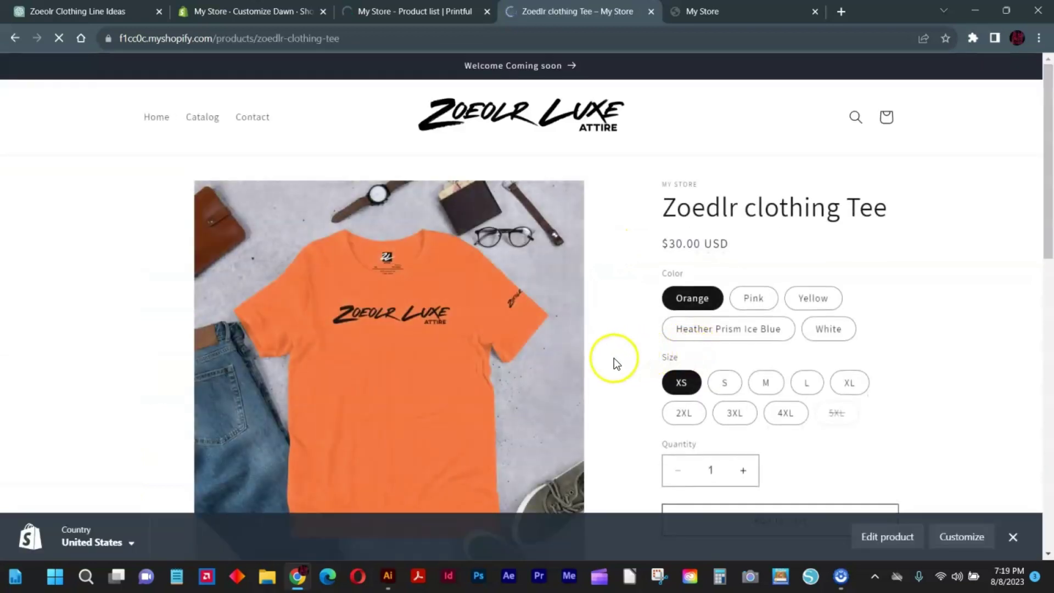
left_click(769, 297)
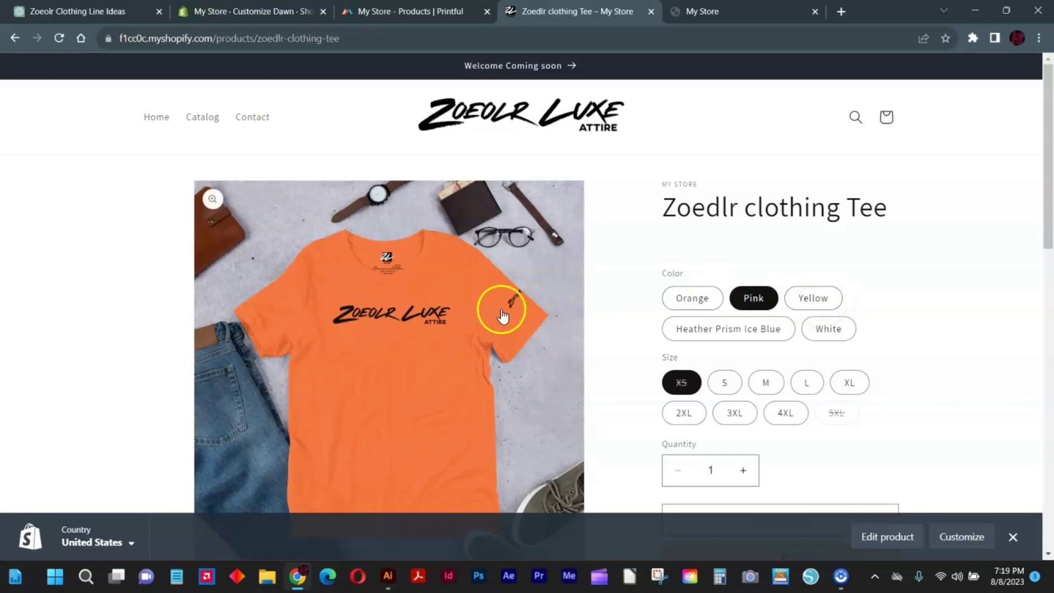
left_click(707, 334)
scroll(837, 343, "down", 2)
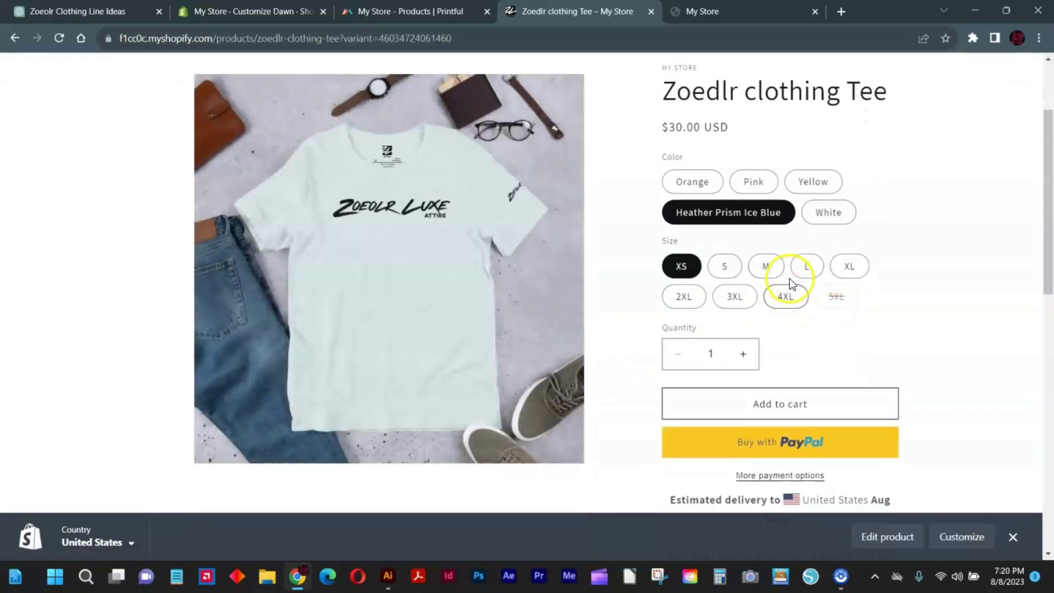
left_click(775, 266)
scroll(487, 299, "up", 2)
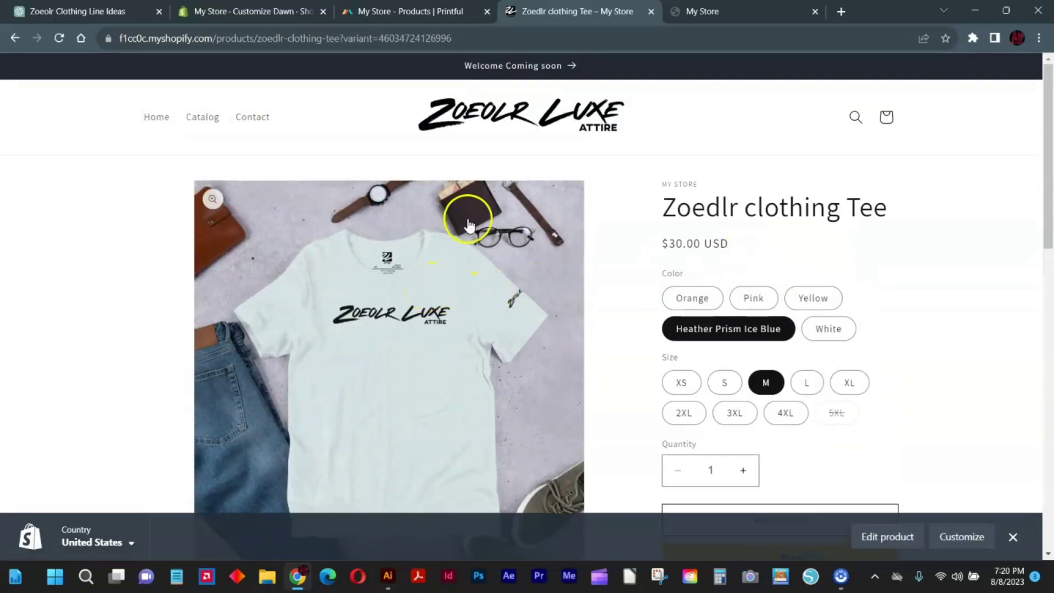
Step: Return to the storefront home page and review the banner, featured products and email signup section
left_click(530, 113)
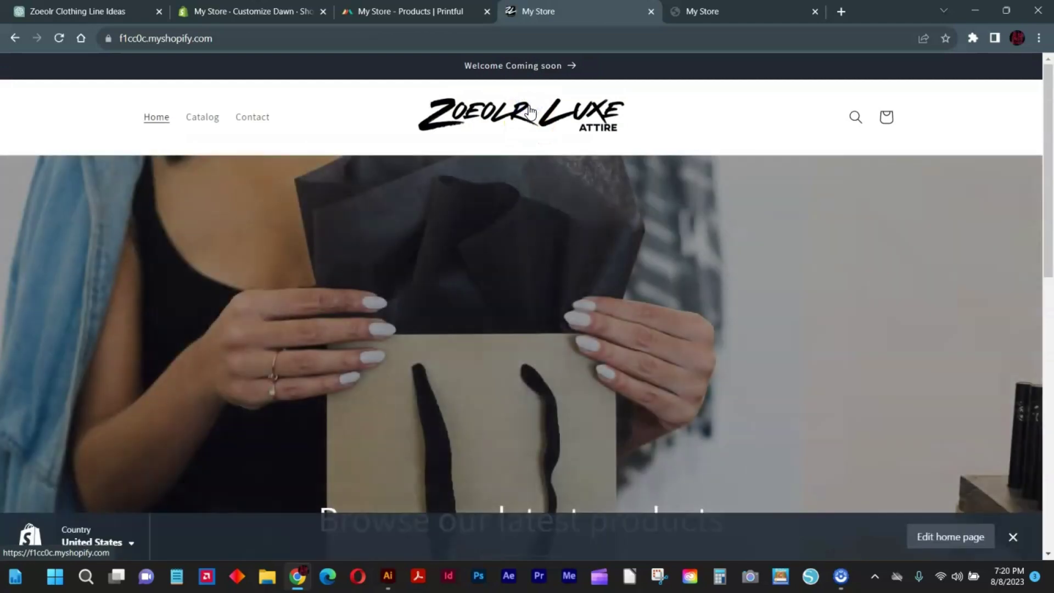
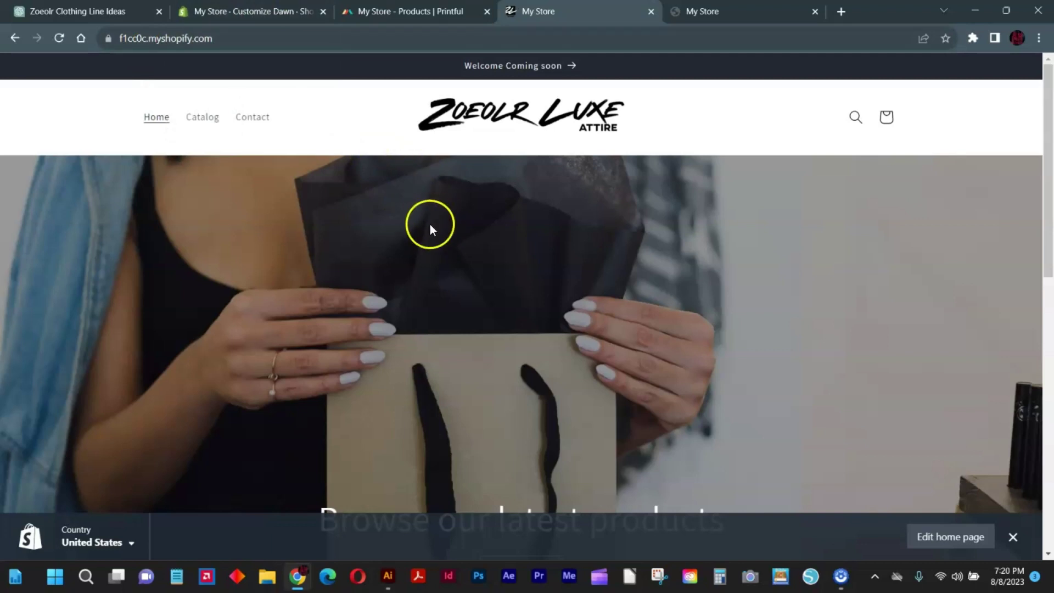
scroll(497, 313, "down", 10)
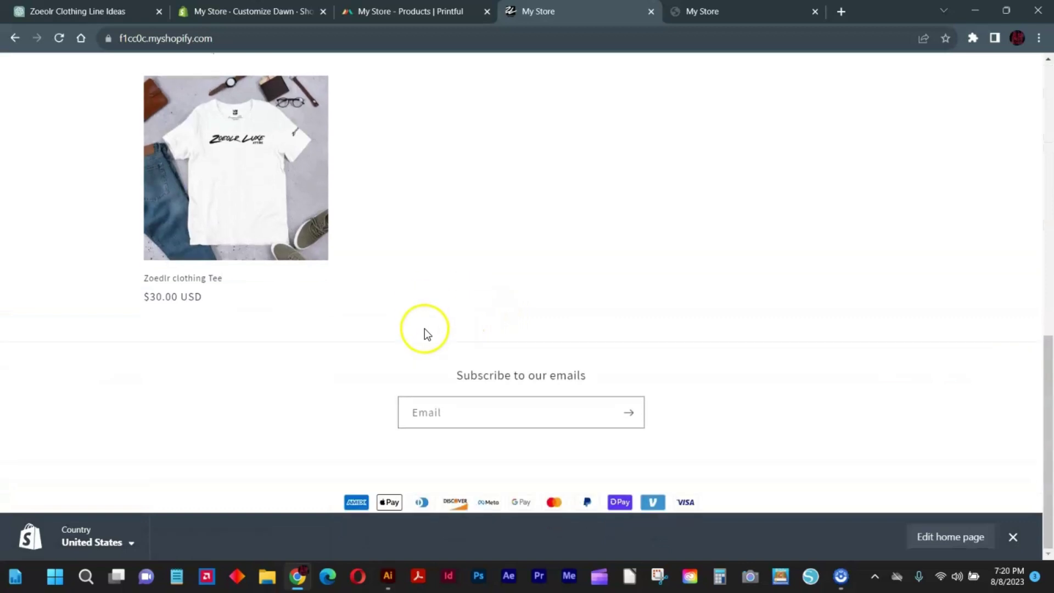
scroll(425, 328, "up", 15)
scroll(418, 327, "down", 3)
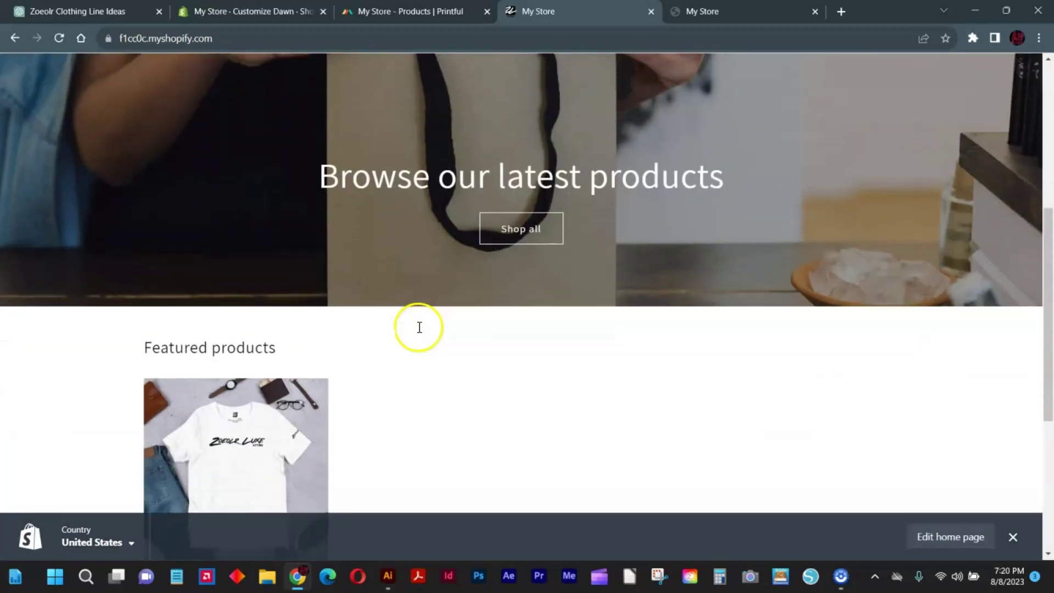
scroll(418, 327, "up", 7)
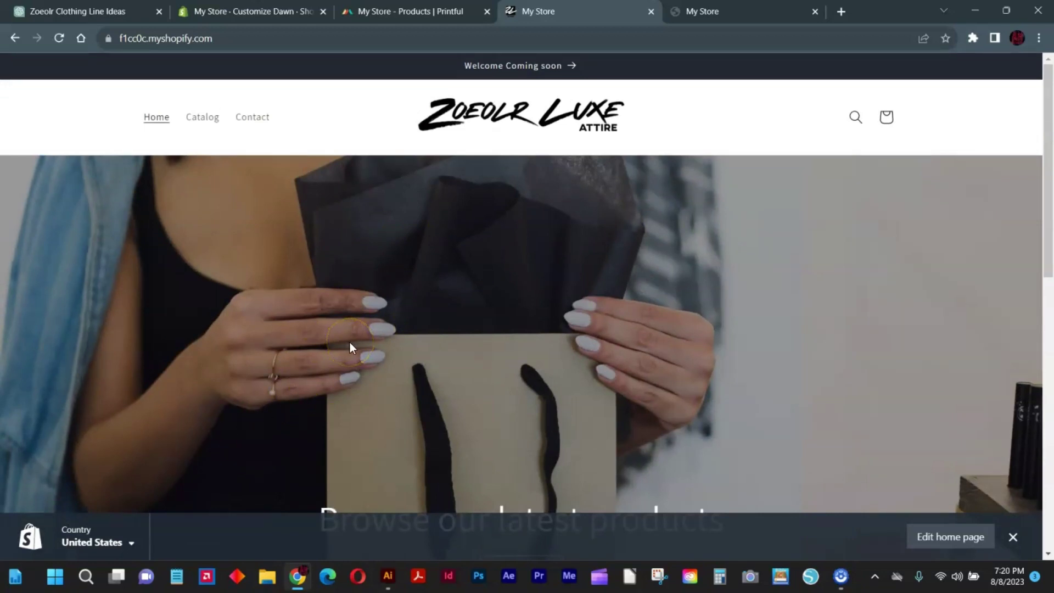
Step: Review the clothing line name ideas and slogan in ChatGPT, and switch back to Printful's product list for the store
left_click(140, 11)
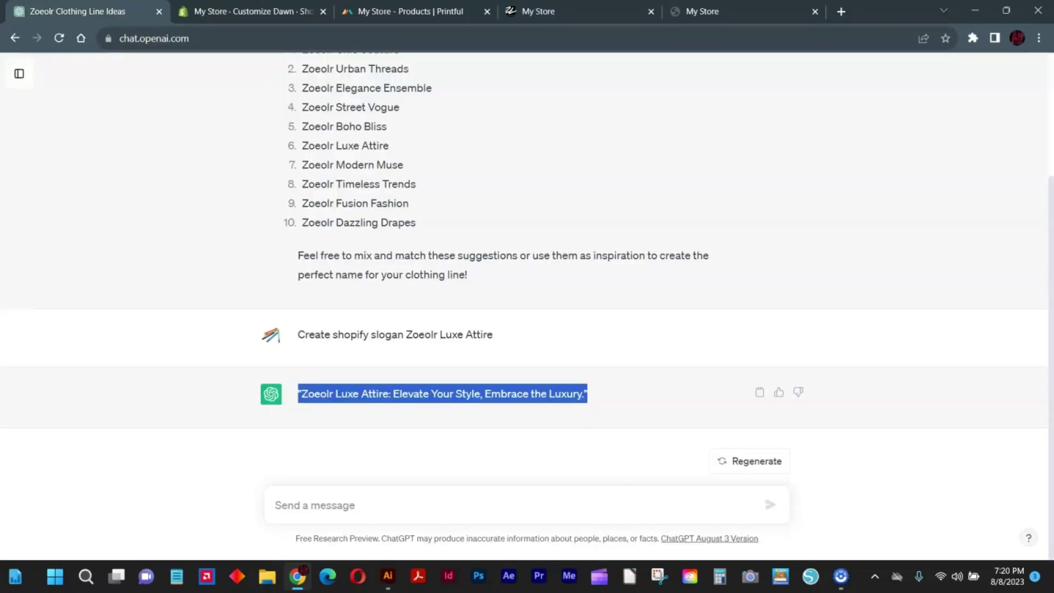
scroll(309, 142, "up", 3)
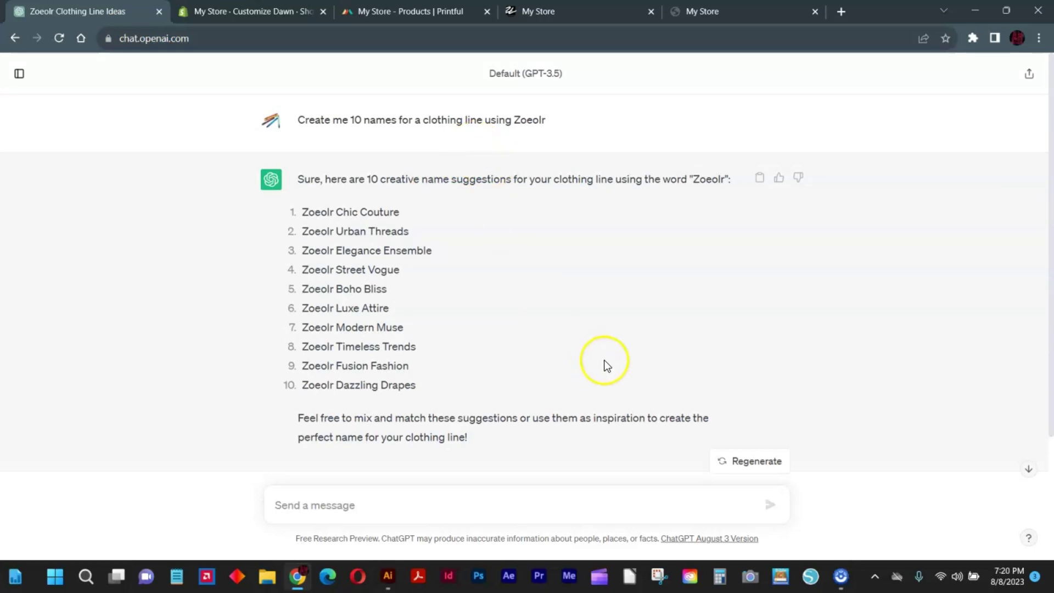
left_click(604, 11)
left_click(411, 11)
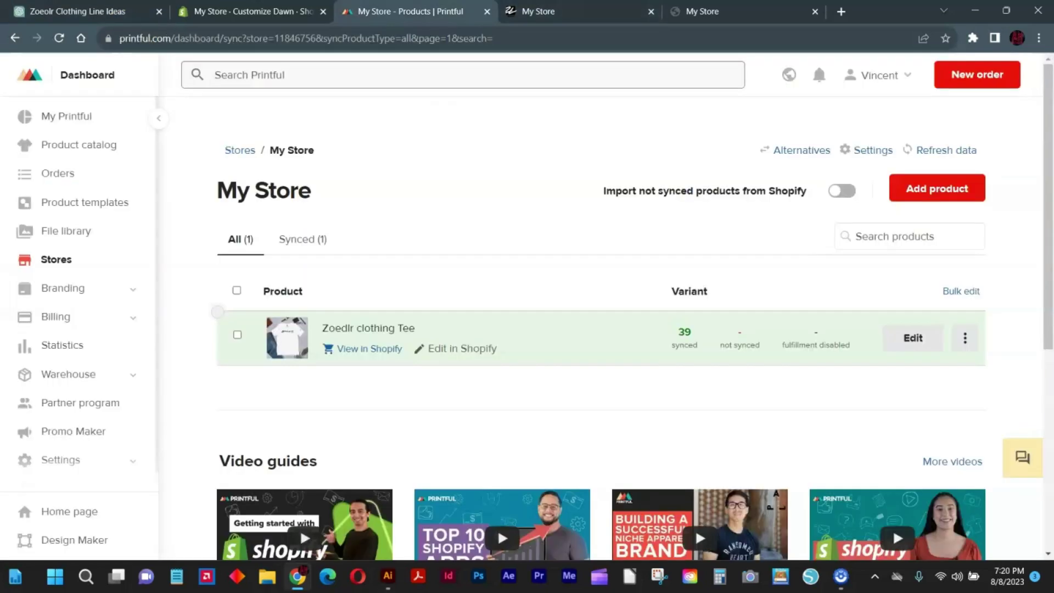